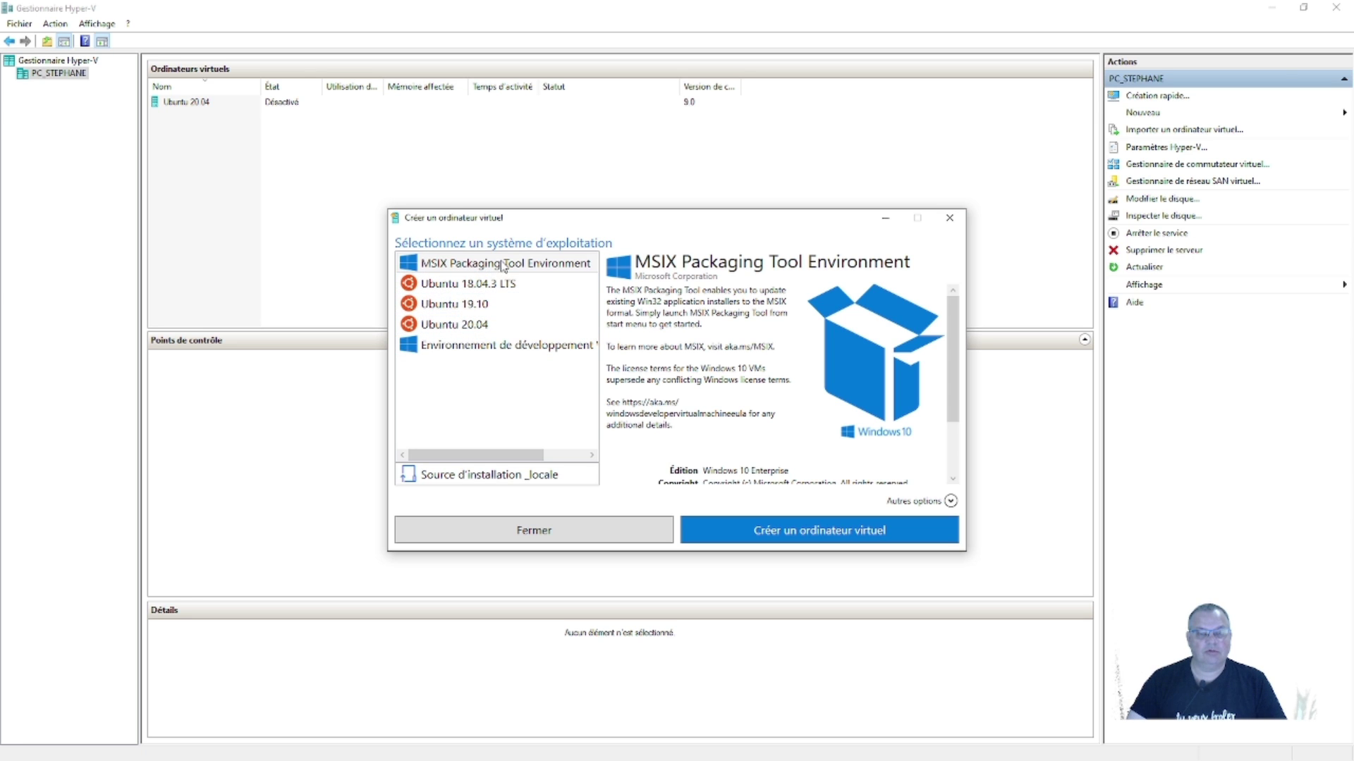
# - Create 'Nouvel ordinateur virtuel' installing from the local Windows 21996 client ISO image
pyautogui.click(479, 478)
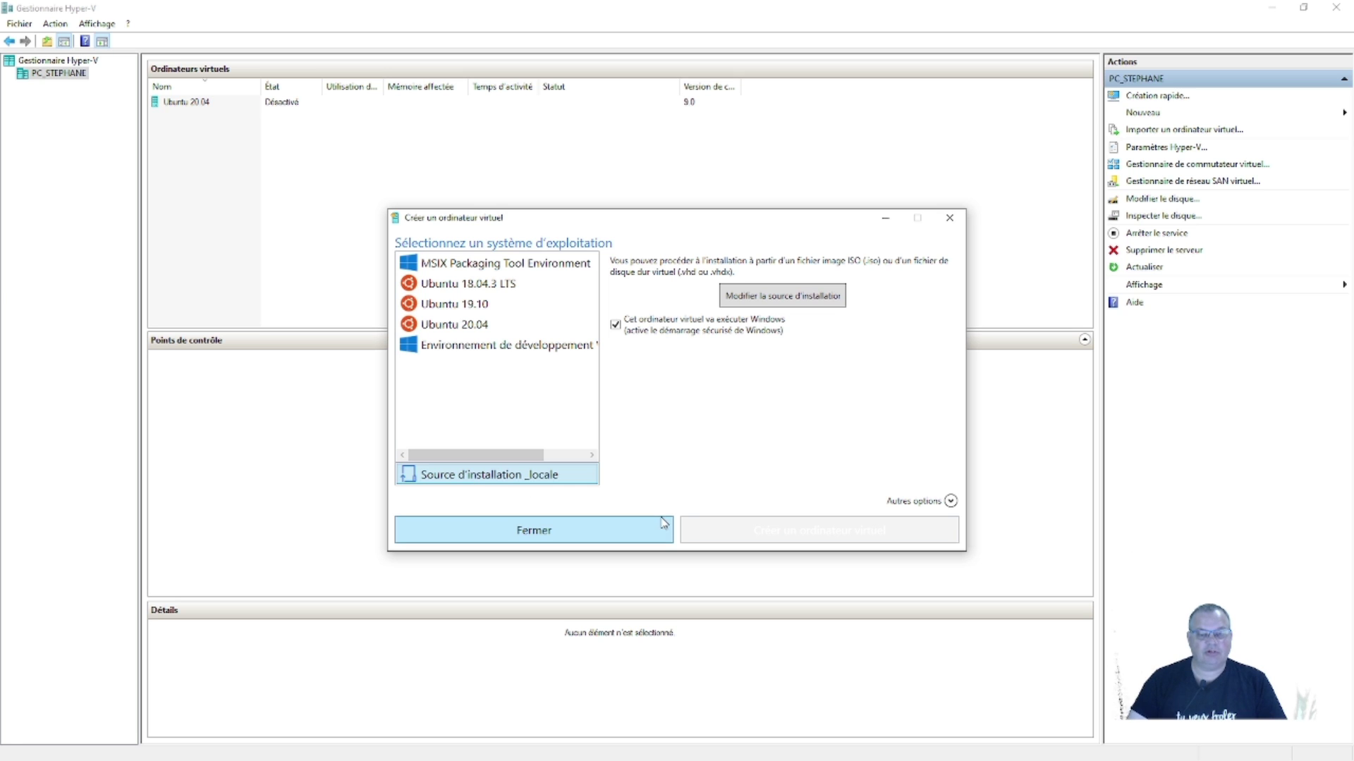
pyautogui.click(763, 302)
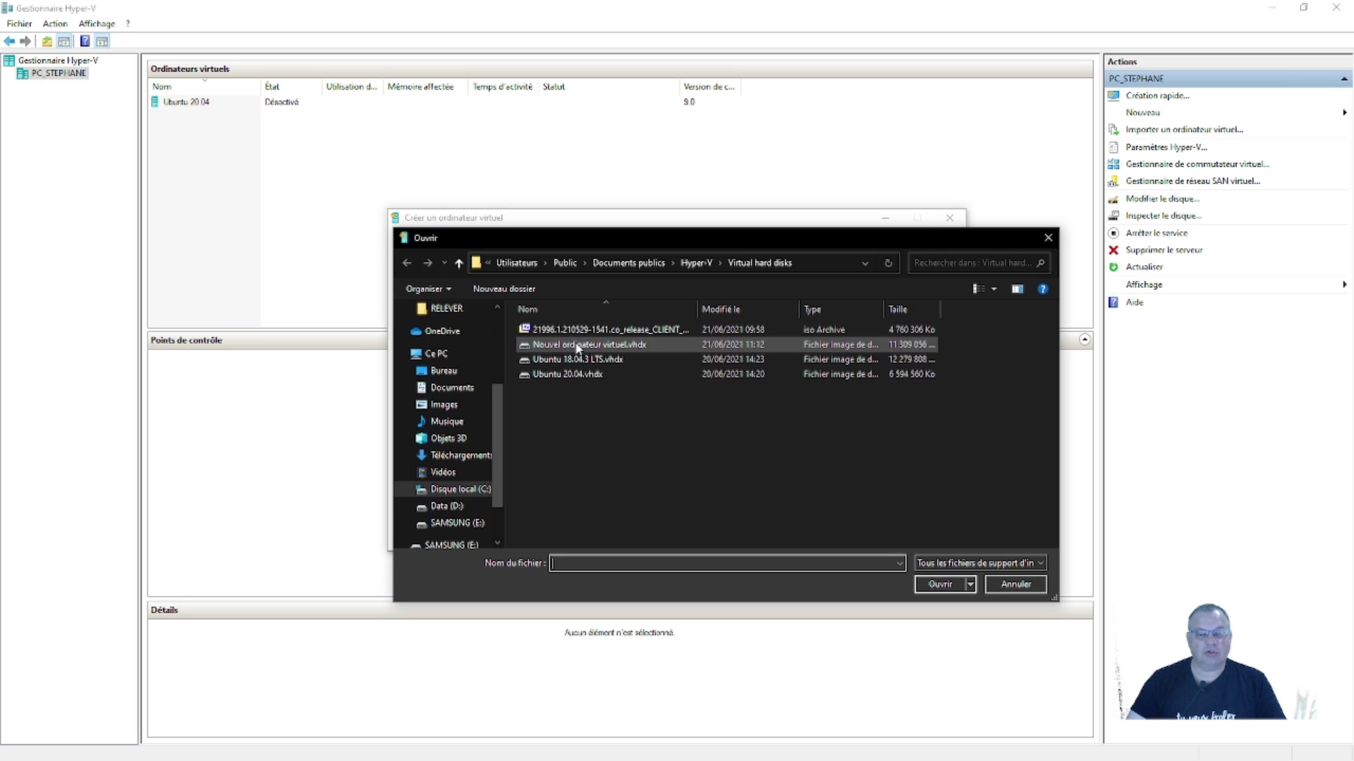
pyautogui.click(577, 329)
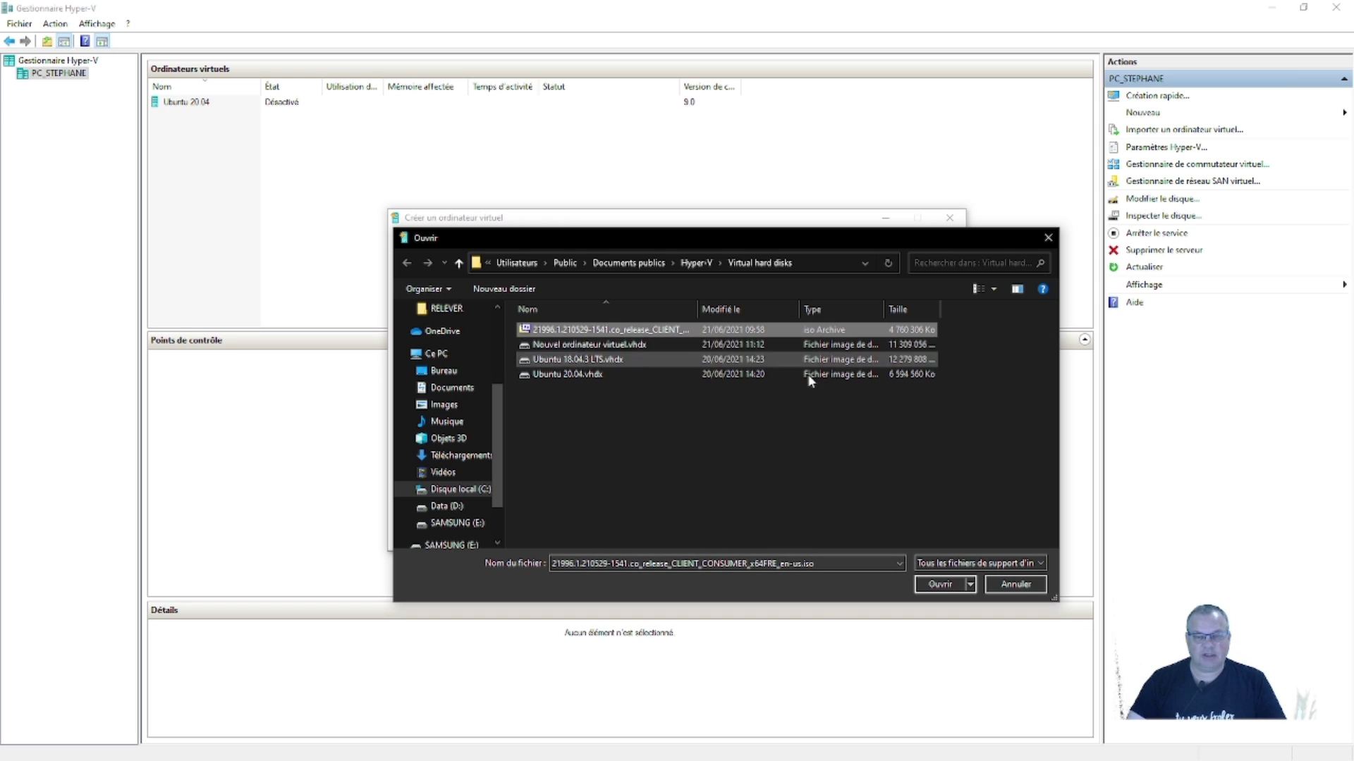
pyautogui.click(939, 585)
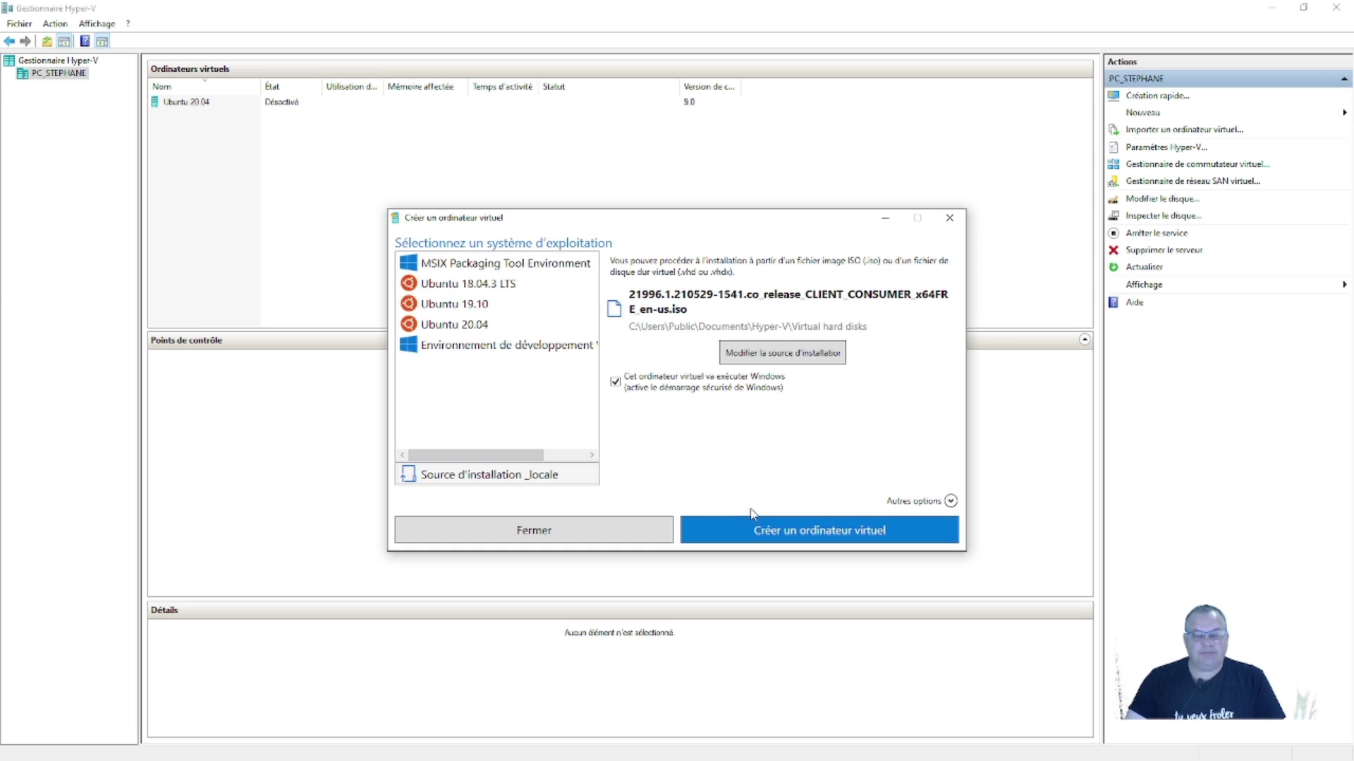
pyautogui.click(786, 537)
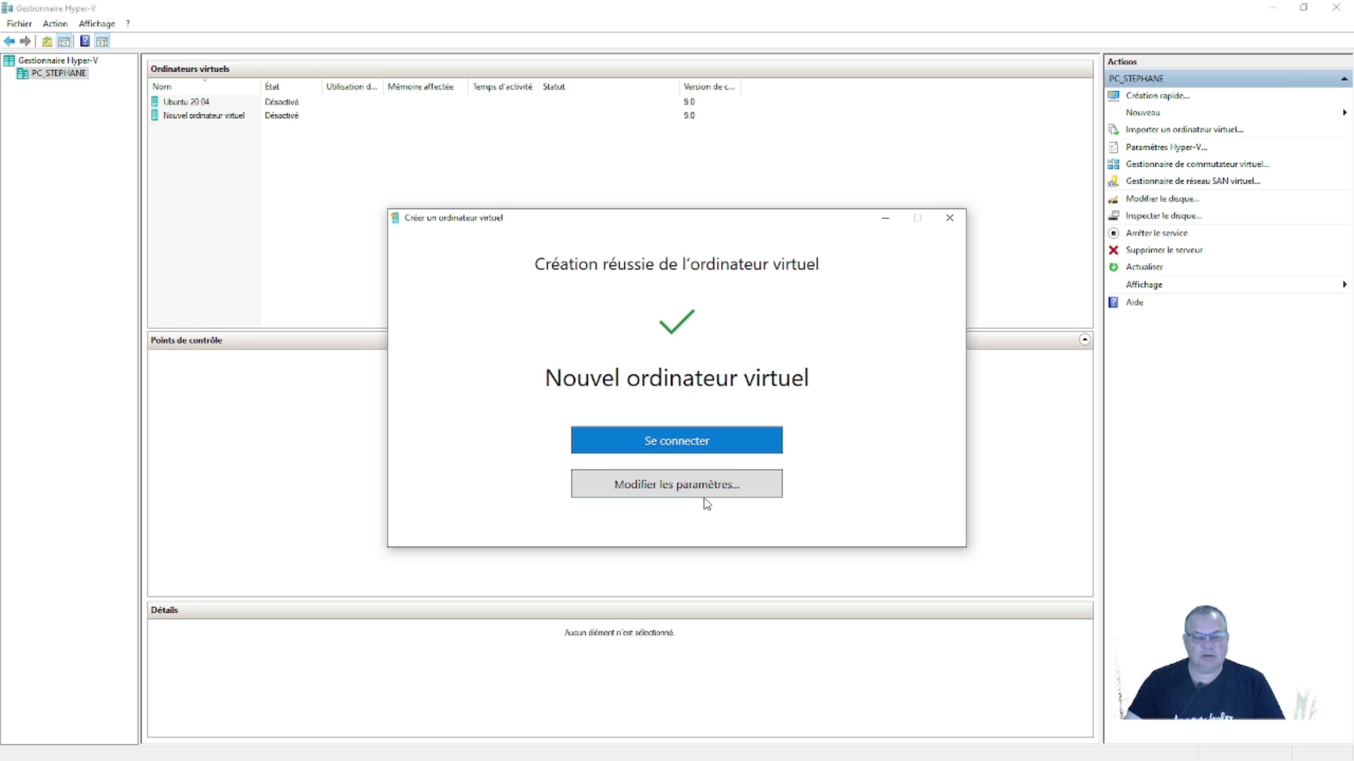
# - Set the new VM's RAM to 4096 Mo, then connect to it and start it
pyautogui.click(691, 491)
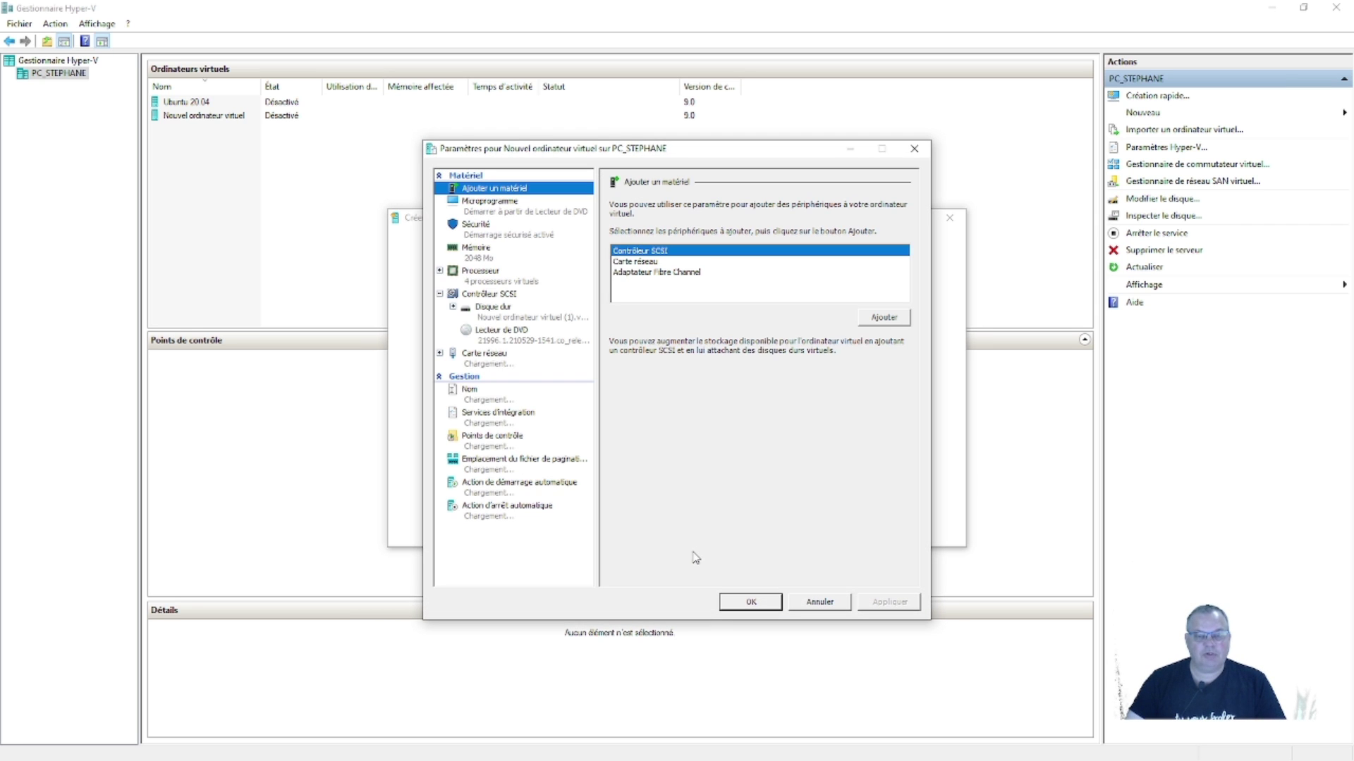
pyautogui.click(483, 251)
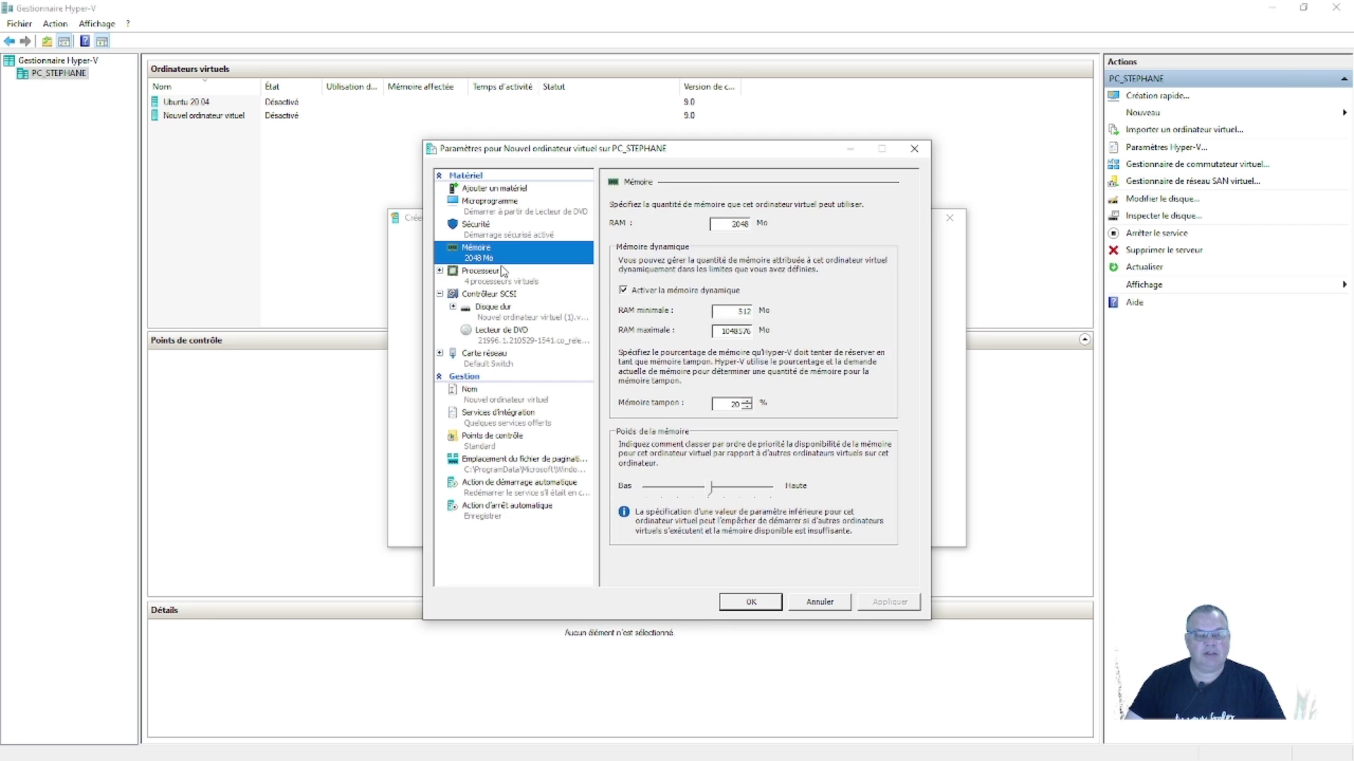
pyautogui.doubleClick(727, 224)
pyautogui.write('4096')
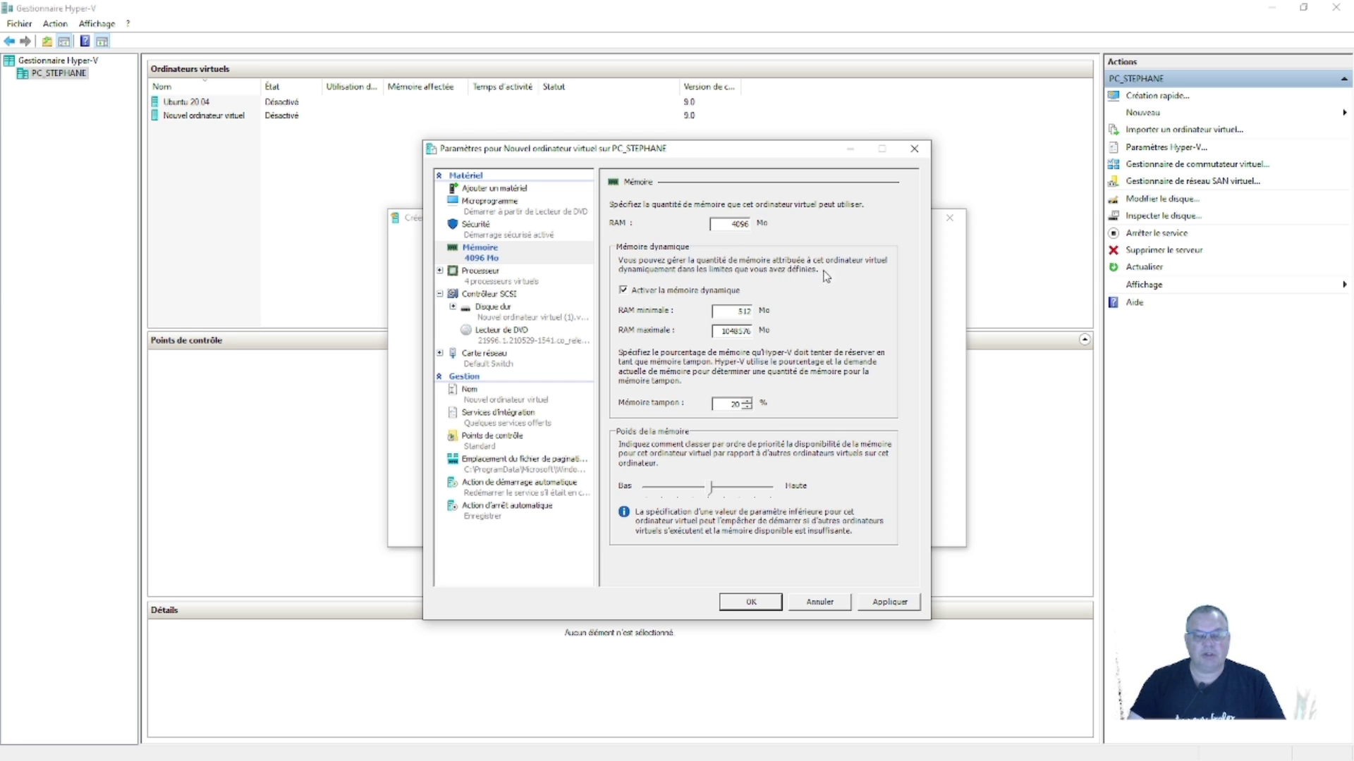
pyautogui.click(873, 600)
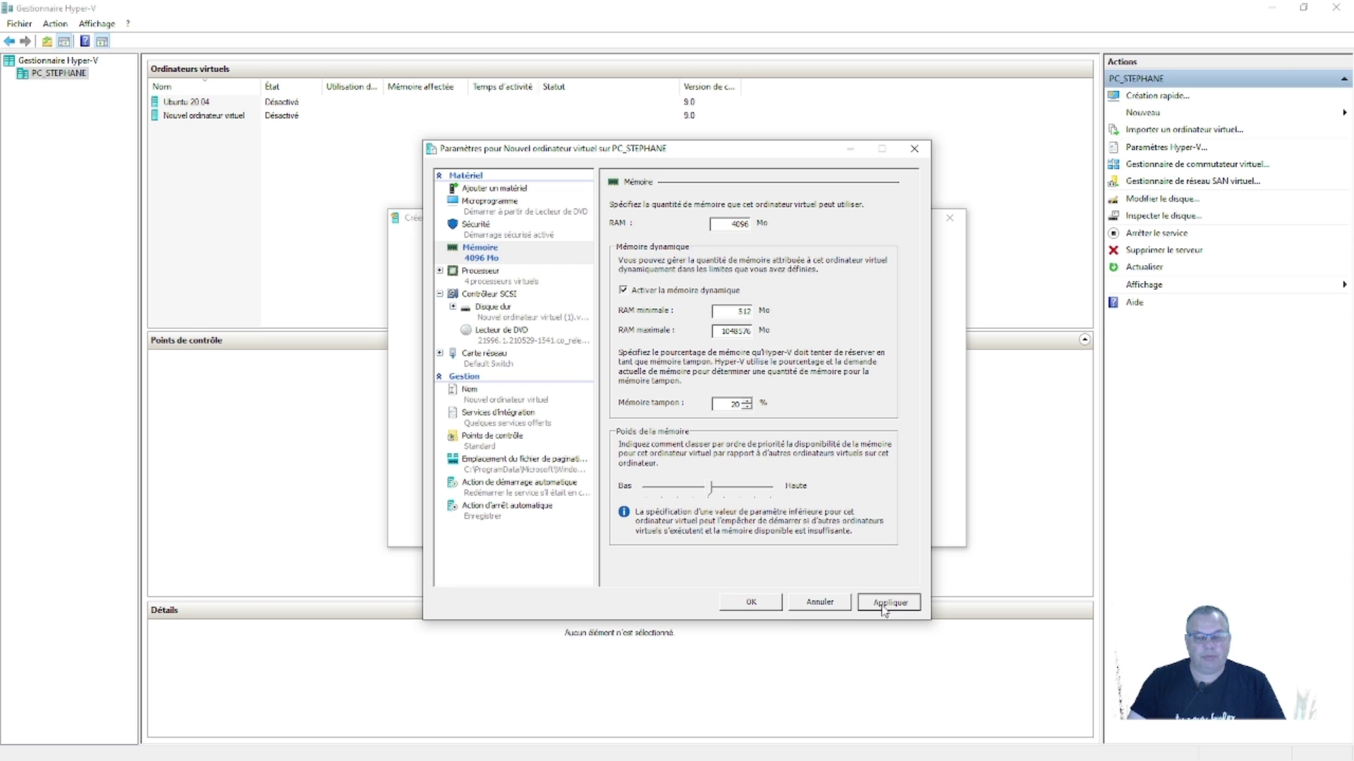
pyautogui.click(752, 602)
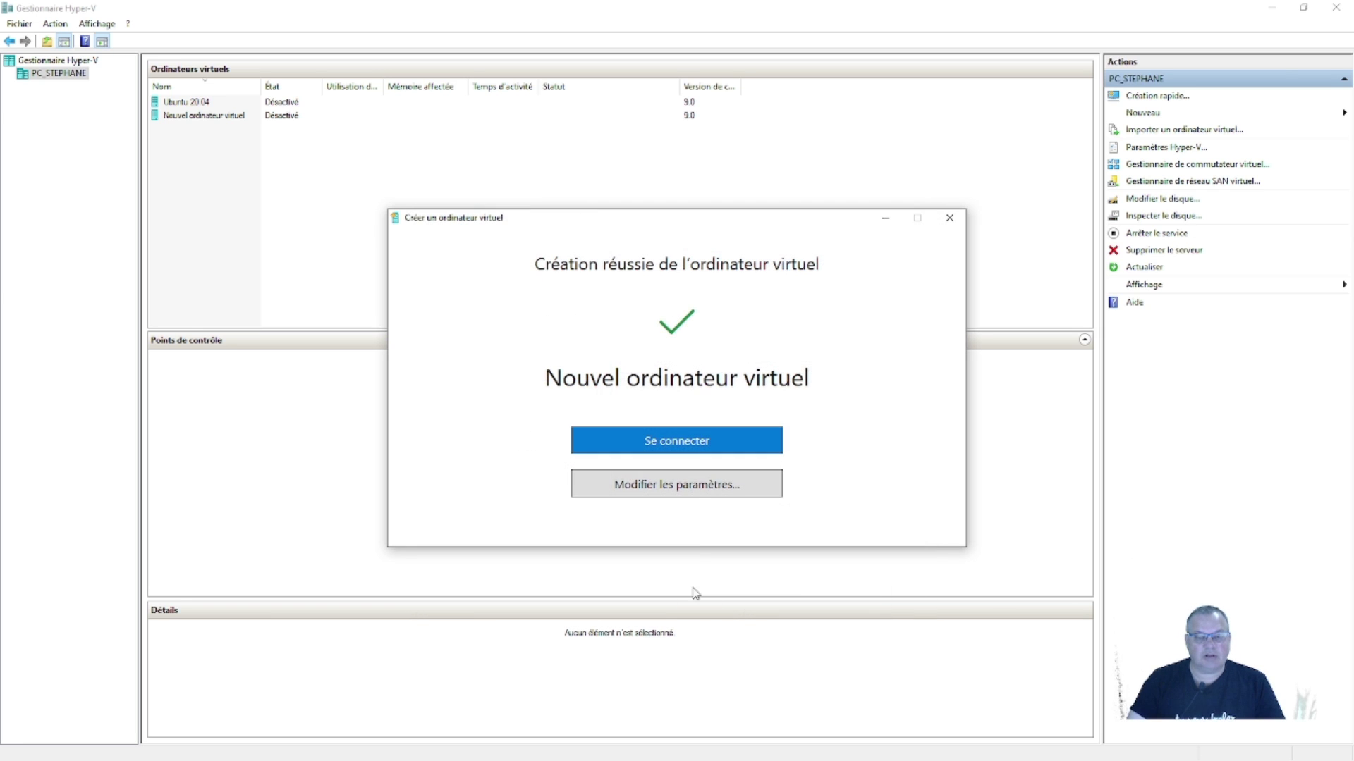
pyautogui.click(668, 439)
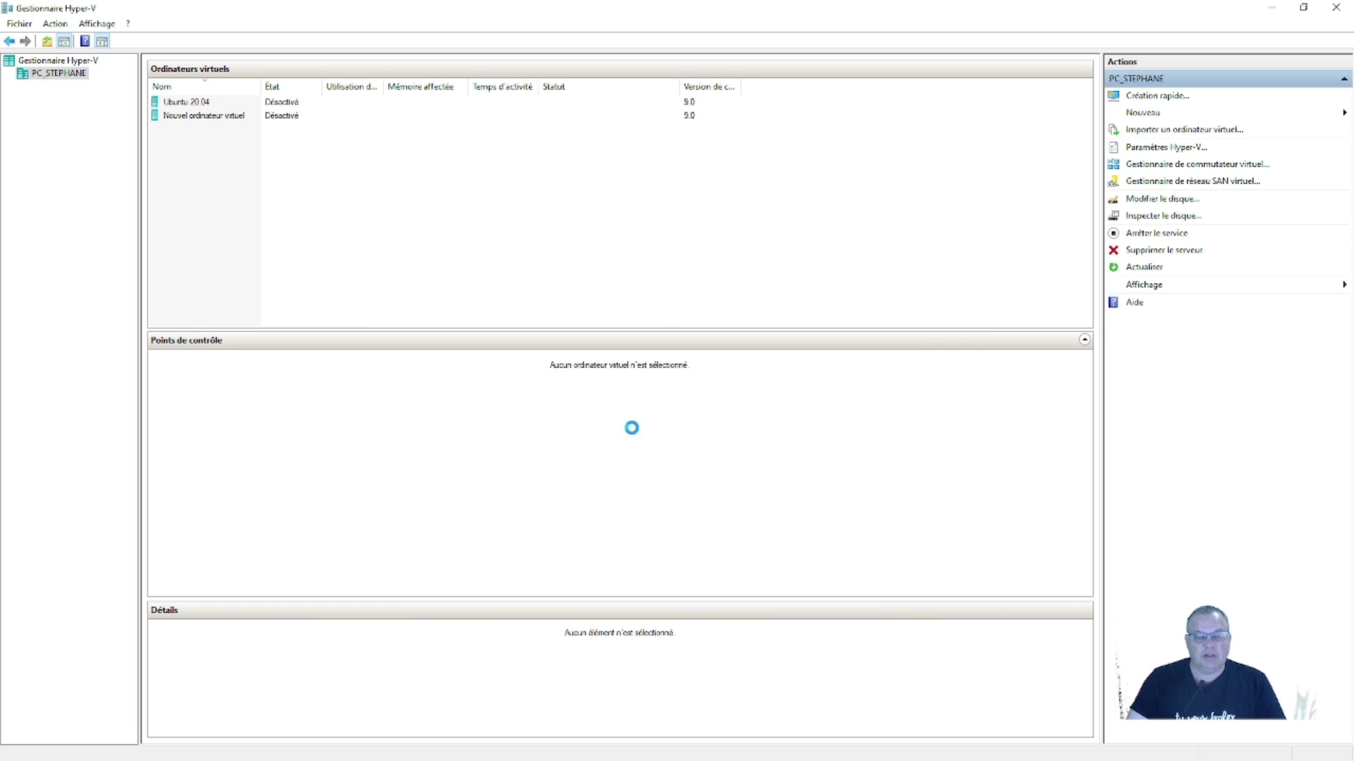
pyautogui.click(537, 328)
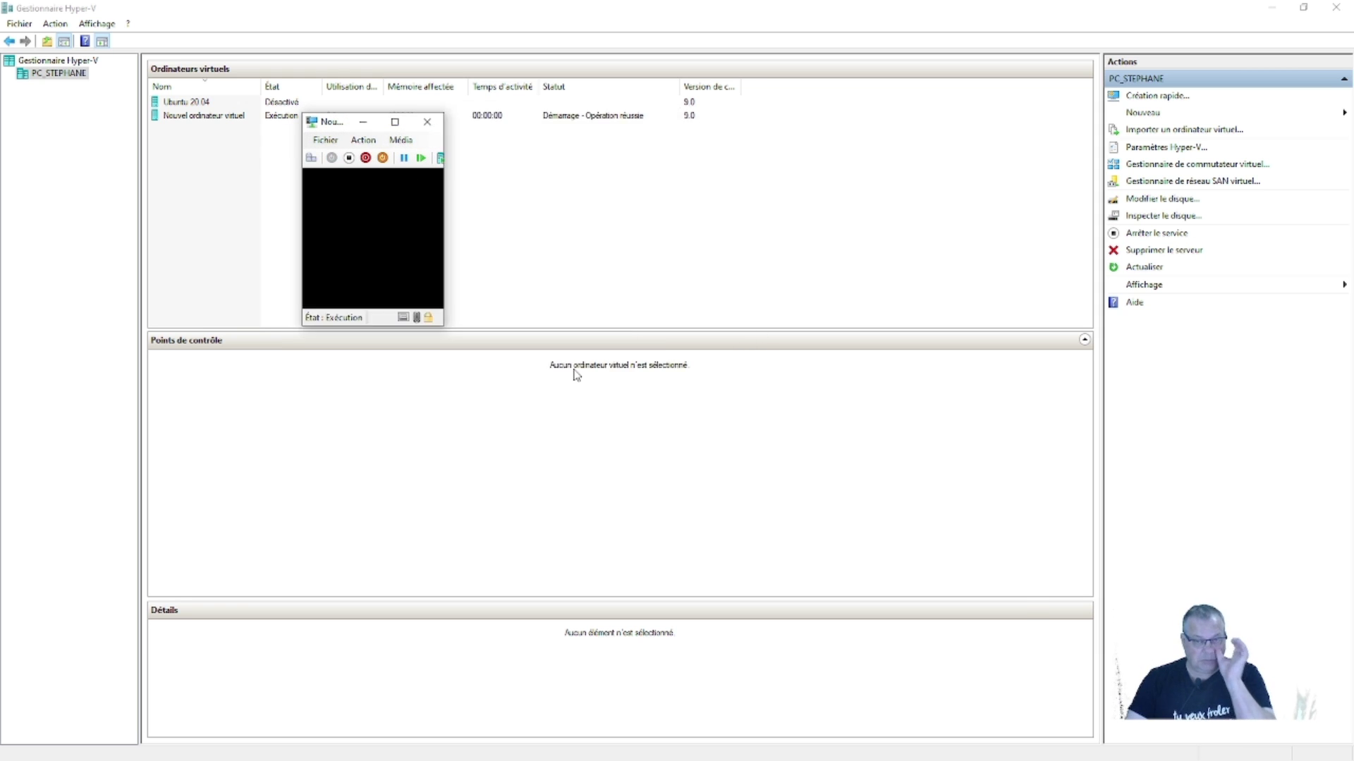
# - Boot the VM from the DVD, maximize its window, and choose French (France) time and currency format
pyautogui.press('Return')
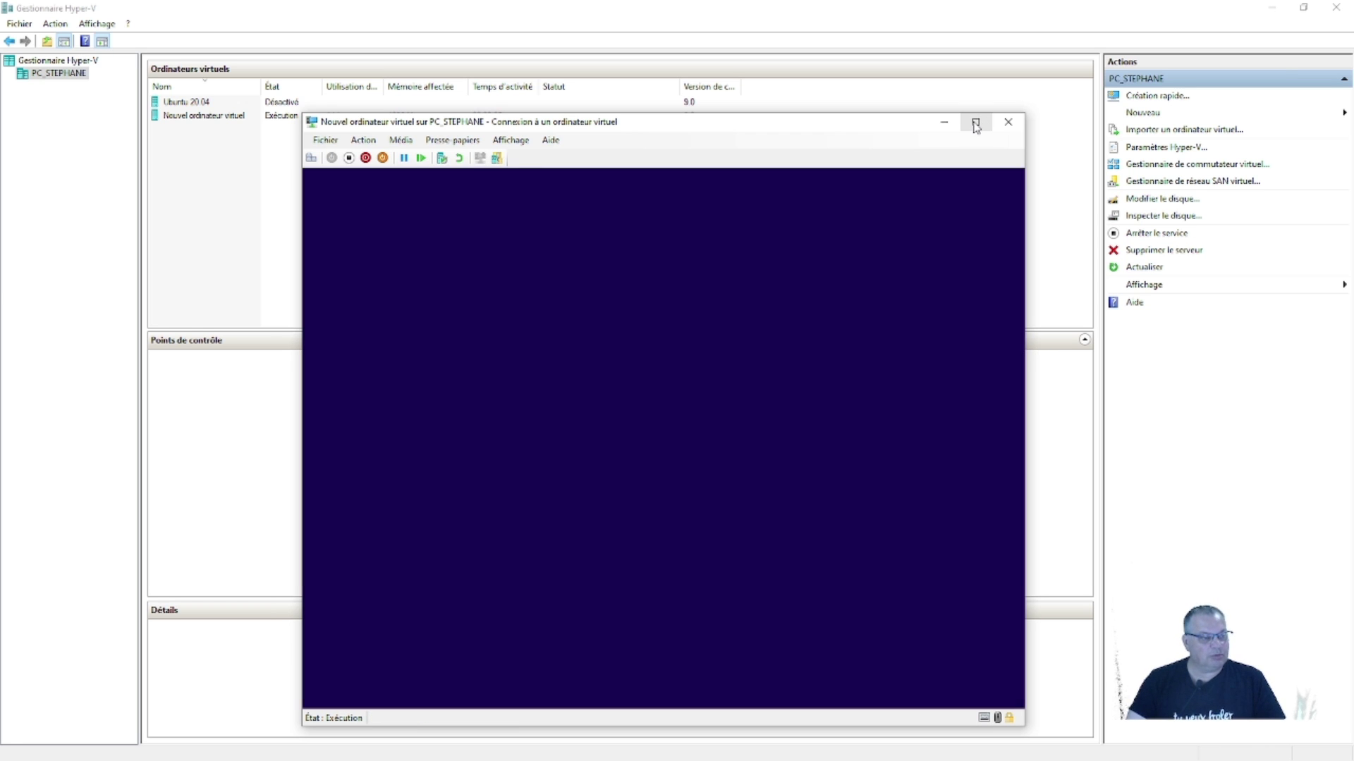
pyautogui.click(976, 124)
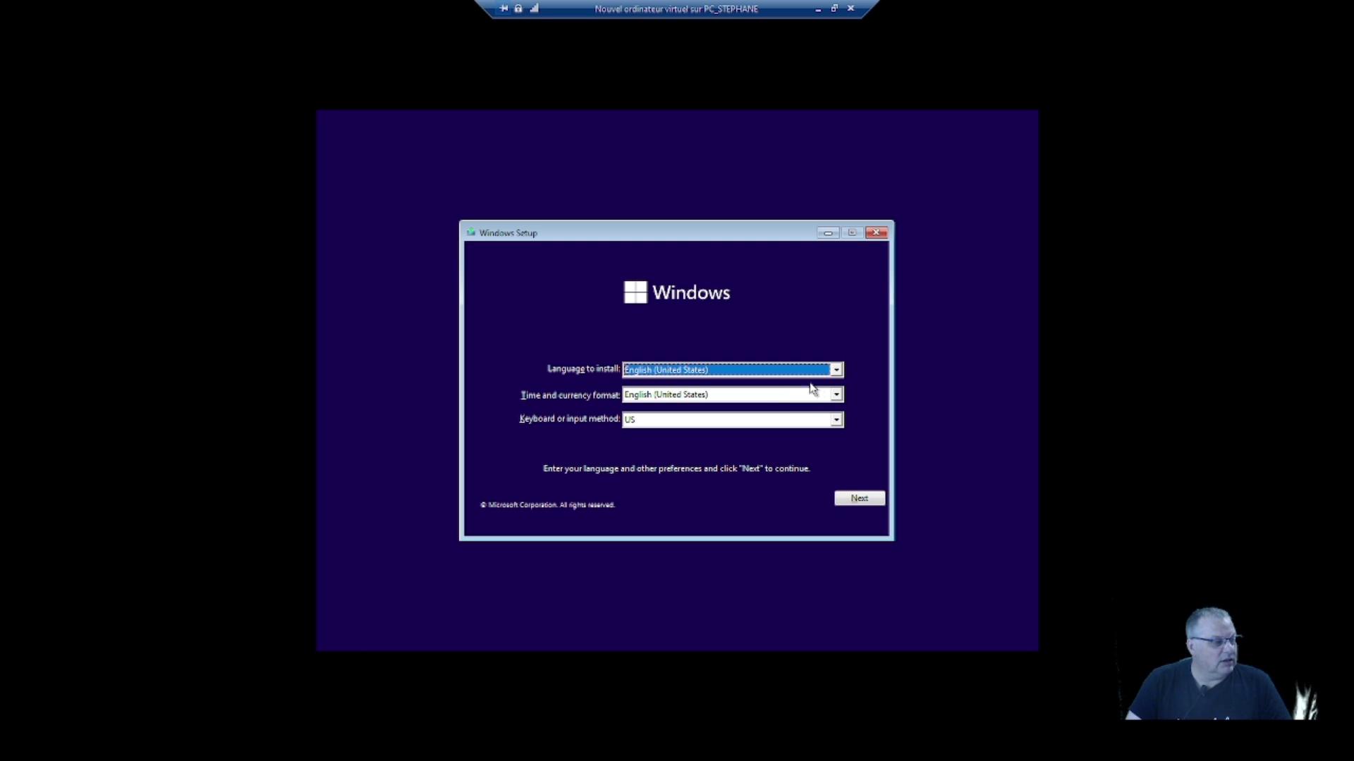
pyautogui.click(836, 396)
pyautogui.scroll(-5, 754, 461)
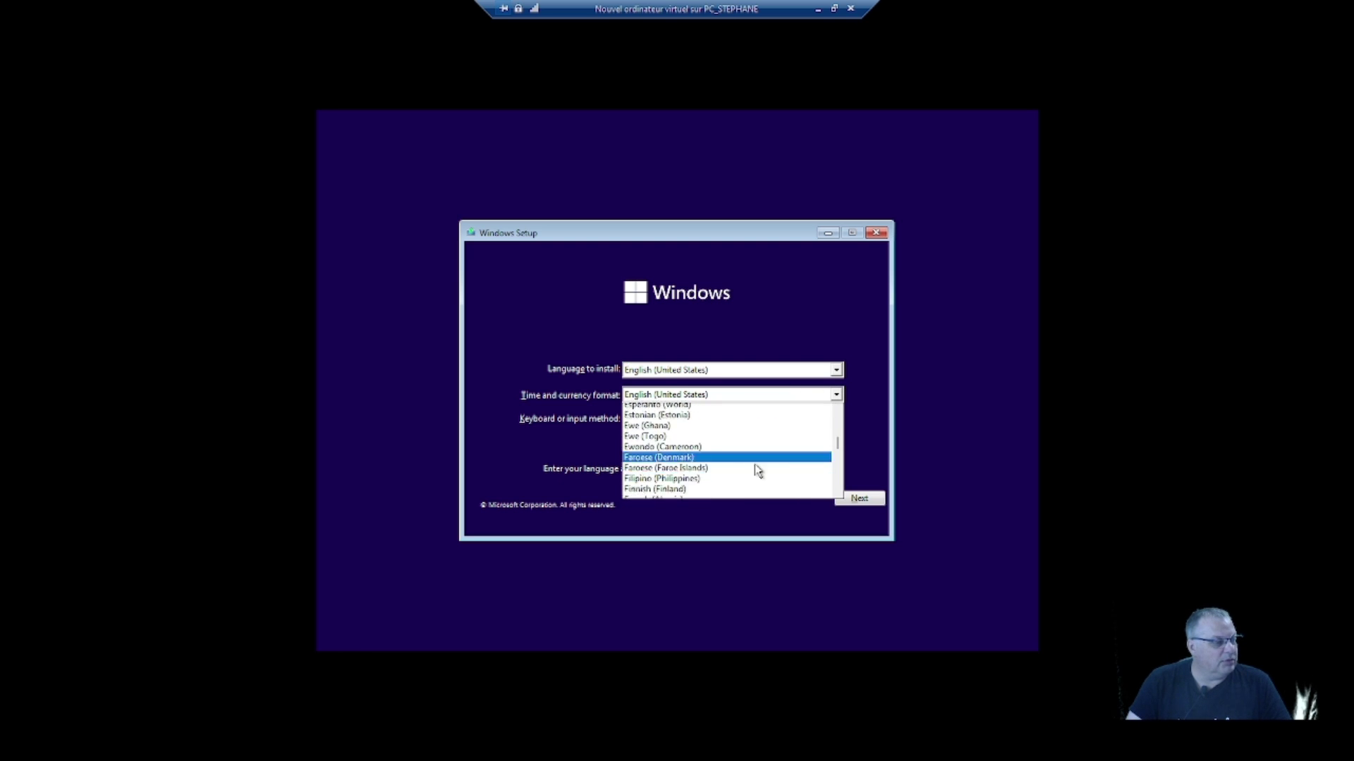
pyautogui.scroll(-1, 702, 464)
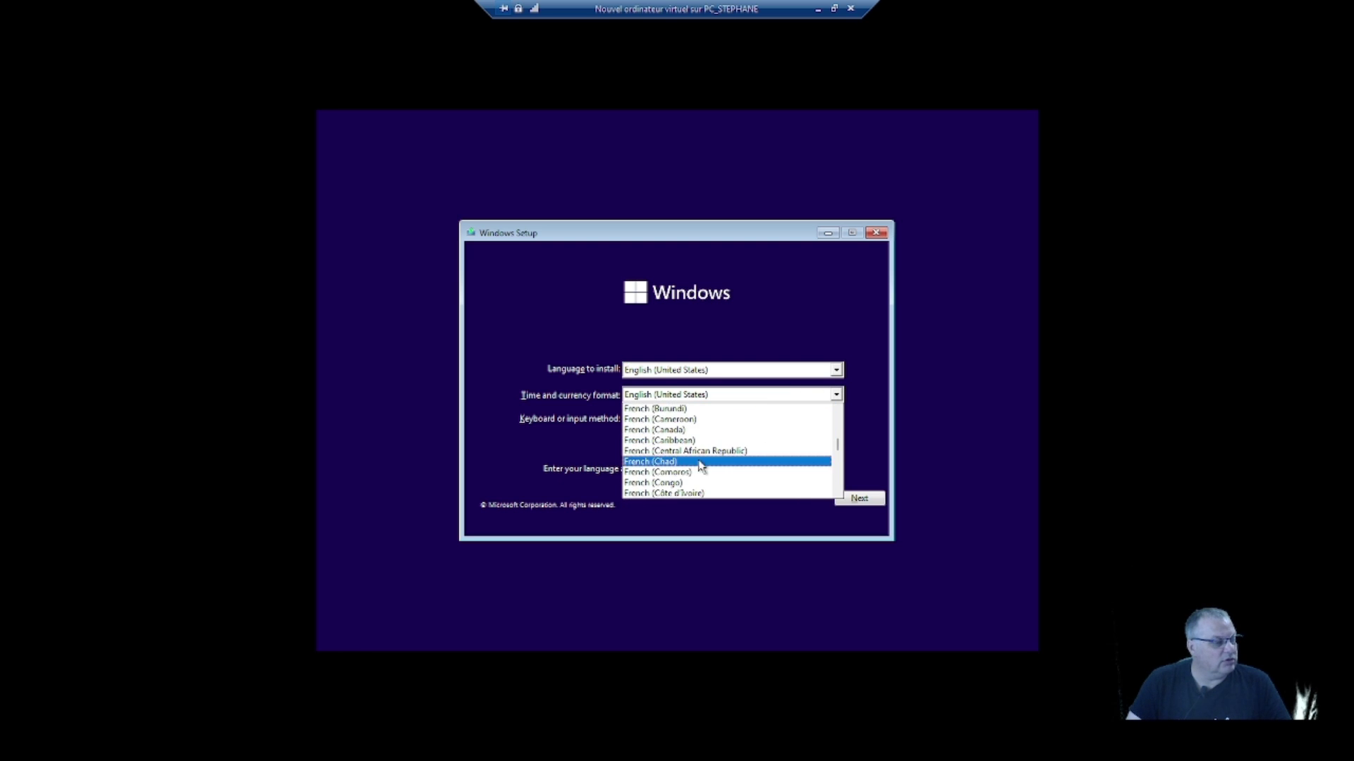
pyautogui.scroll(-1, 705, 466)
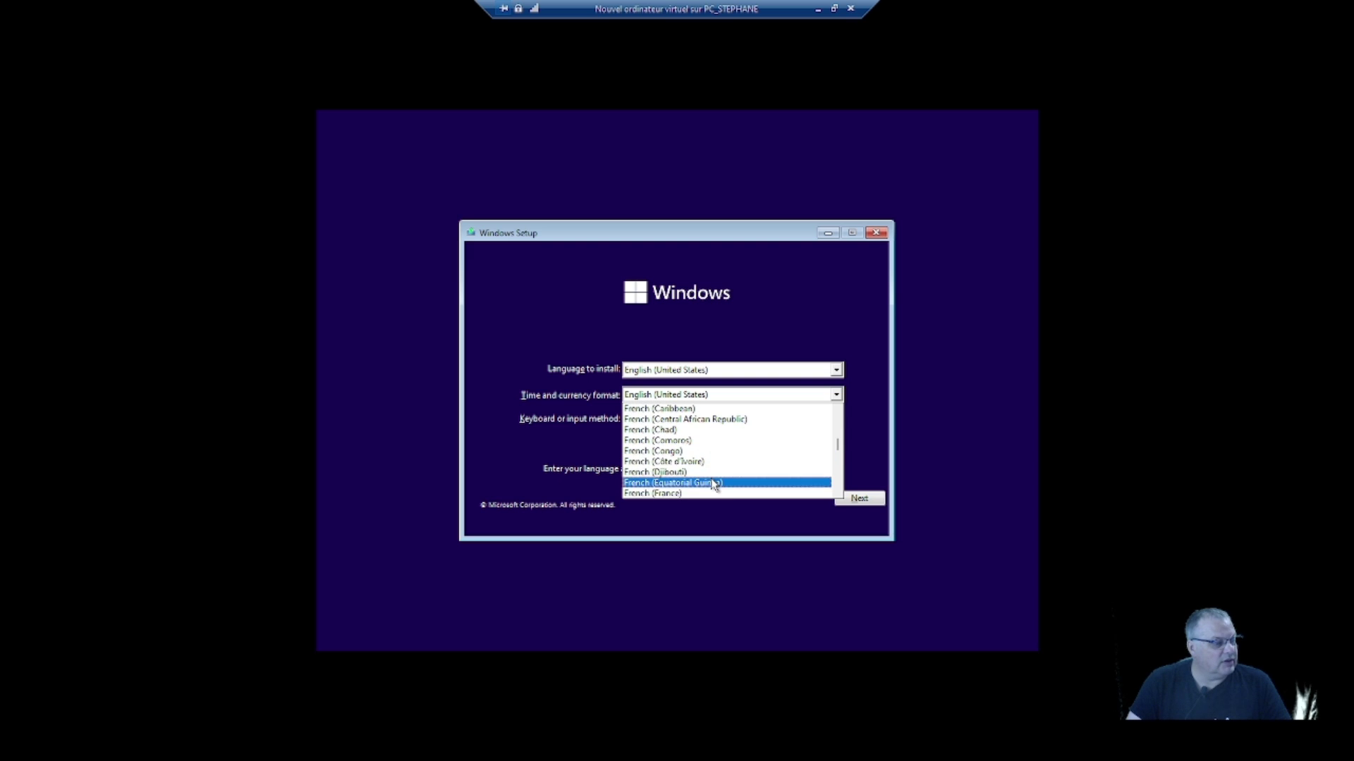
pyautogui.click(721, 488)
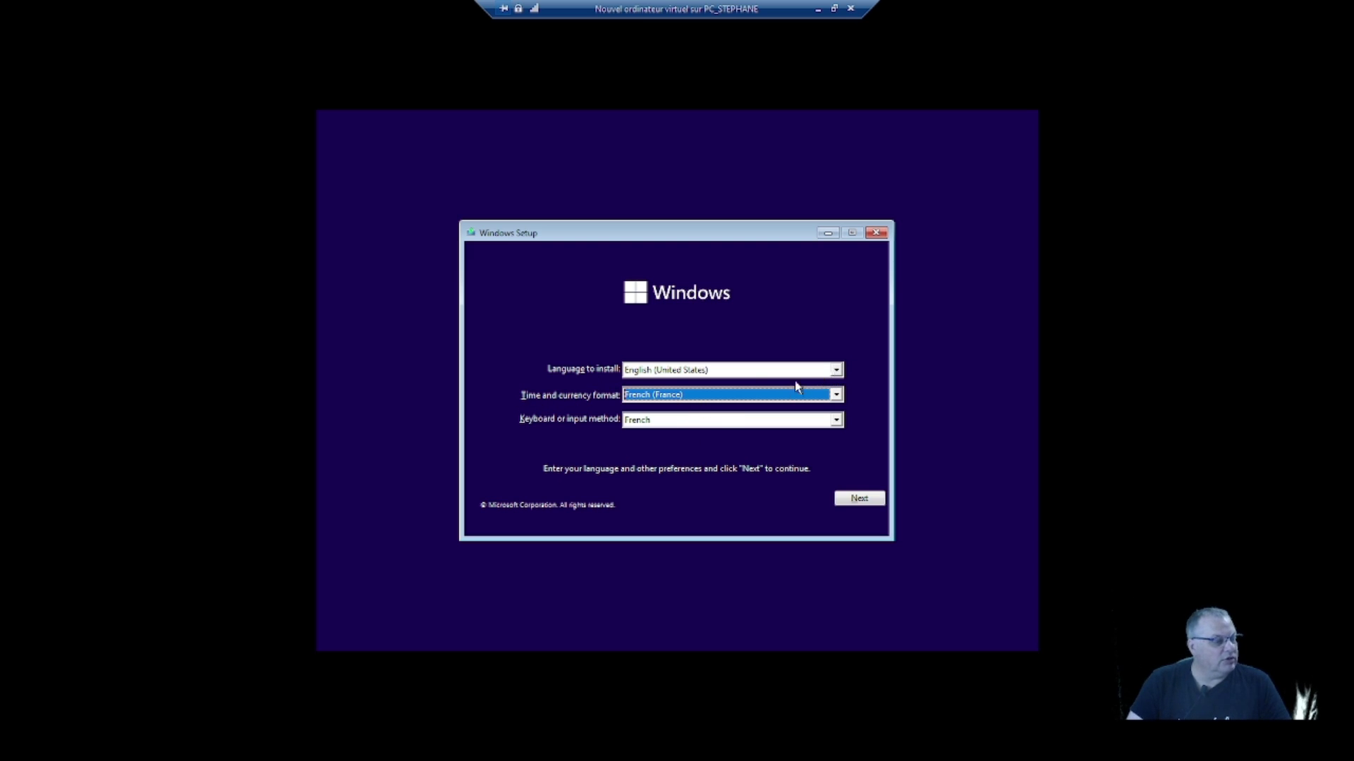
# - Start installing Windows without a product key and select the Windows 11 Pro edition
pyautogui.click(856, 499)
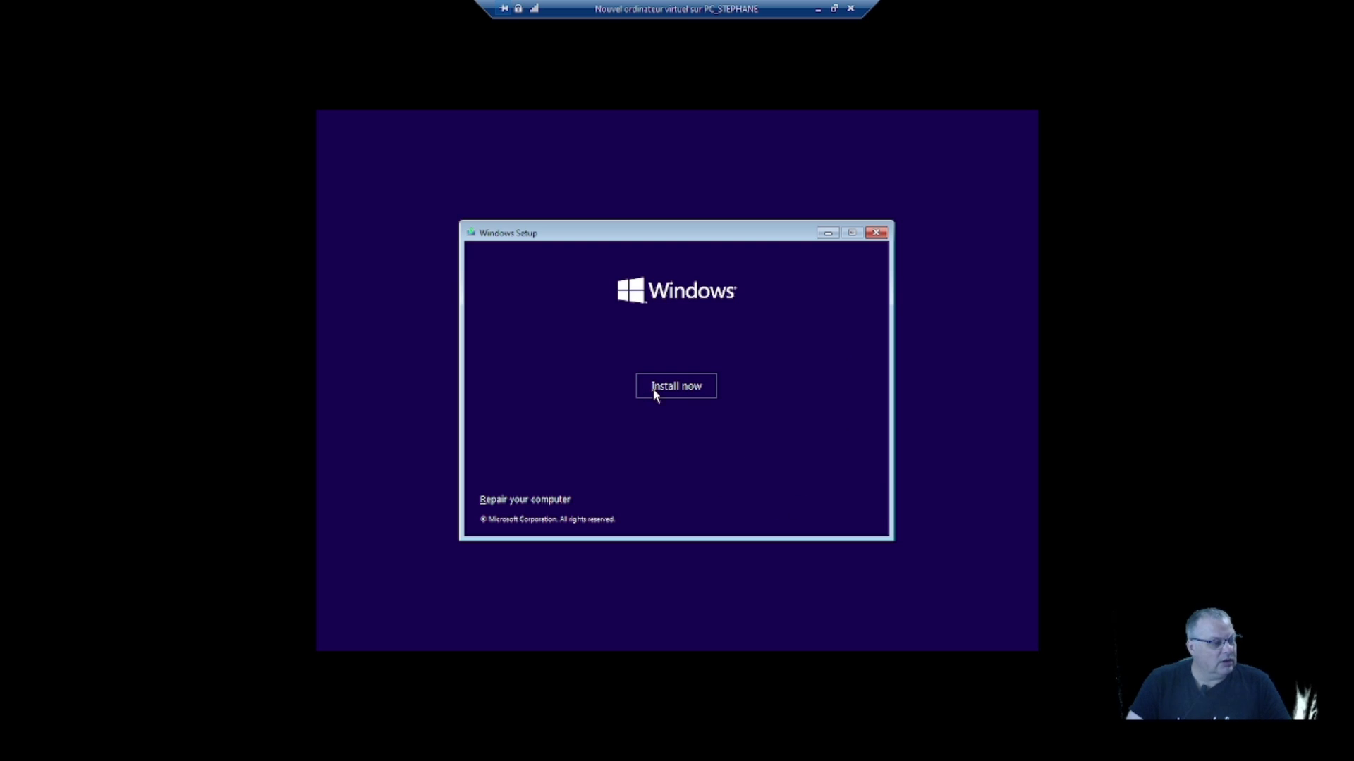
pyautogui.click(672, 392)
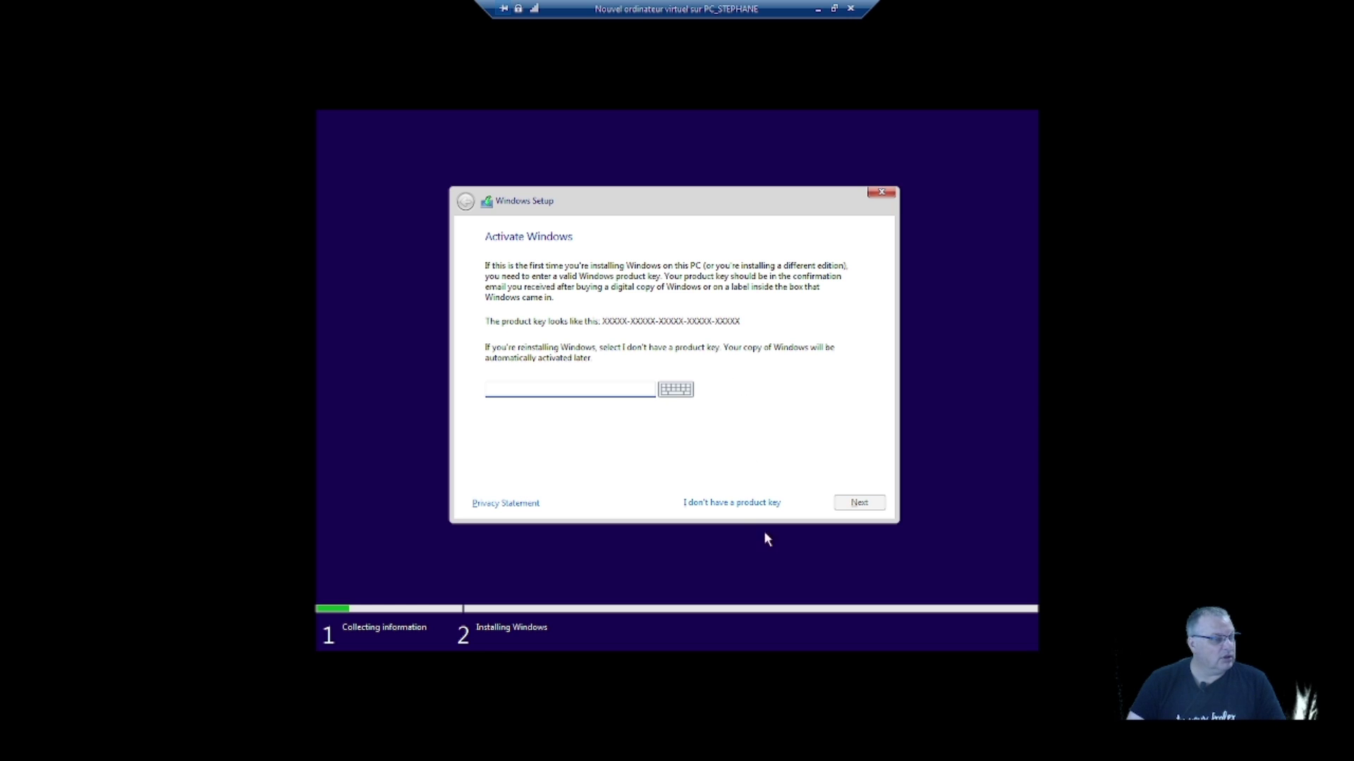
pyautogui.click(732, 507)
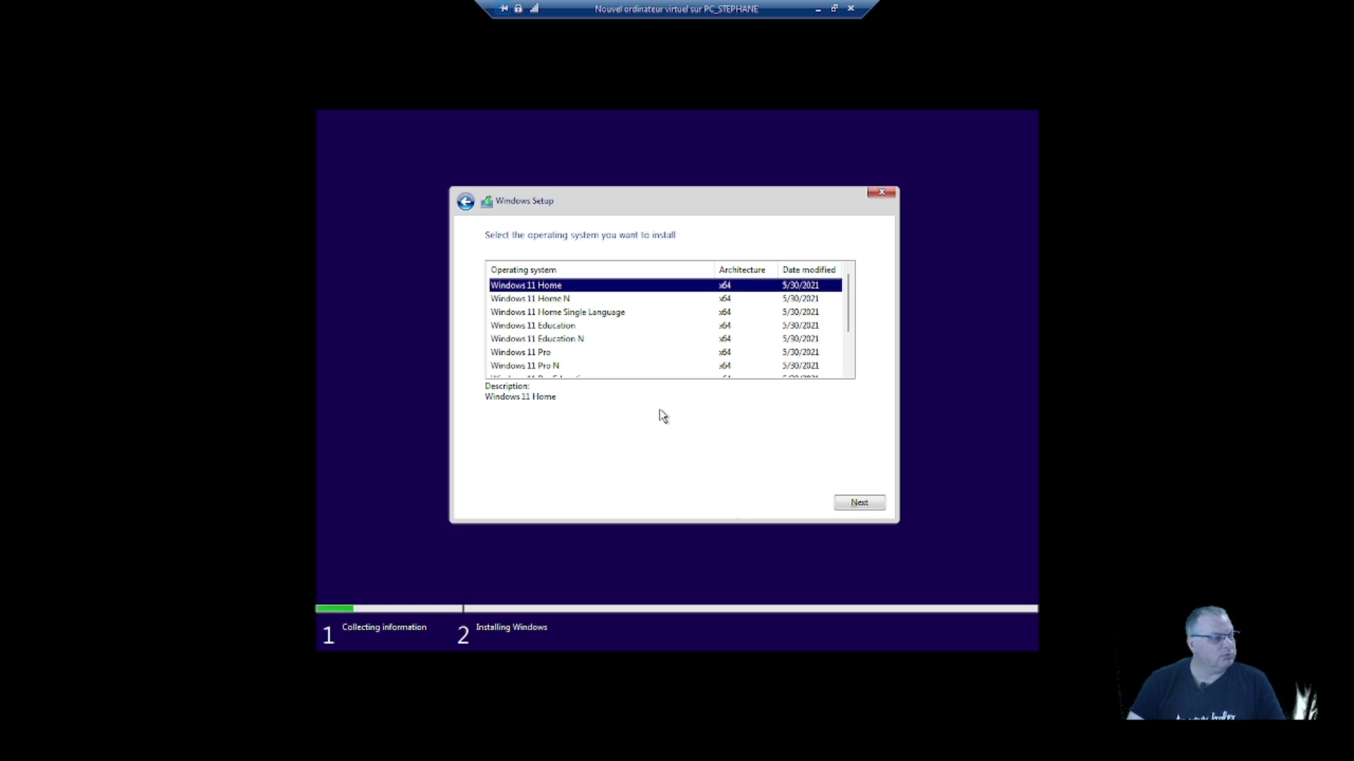
pyautogui.click(547, 352)
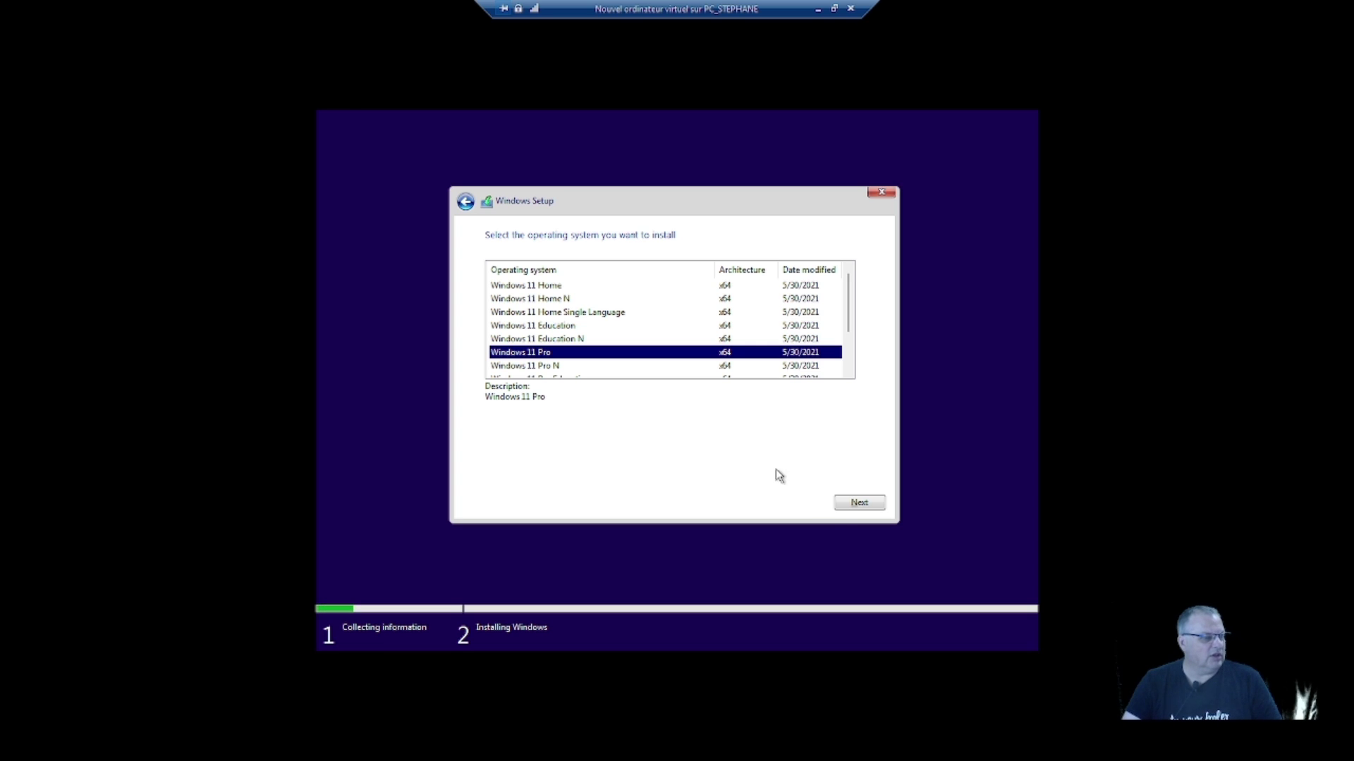
pyautogui.click(859, 504)
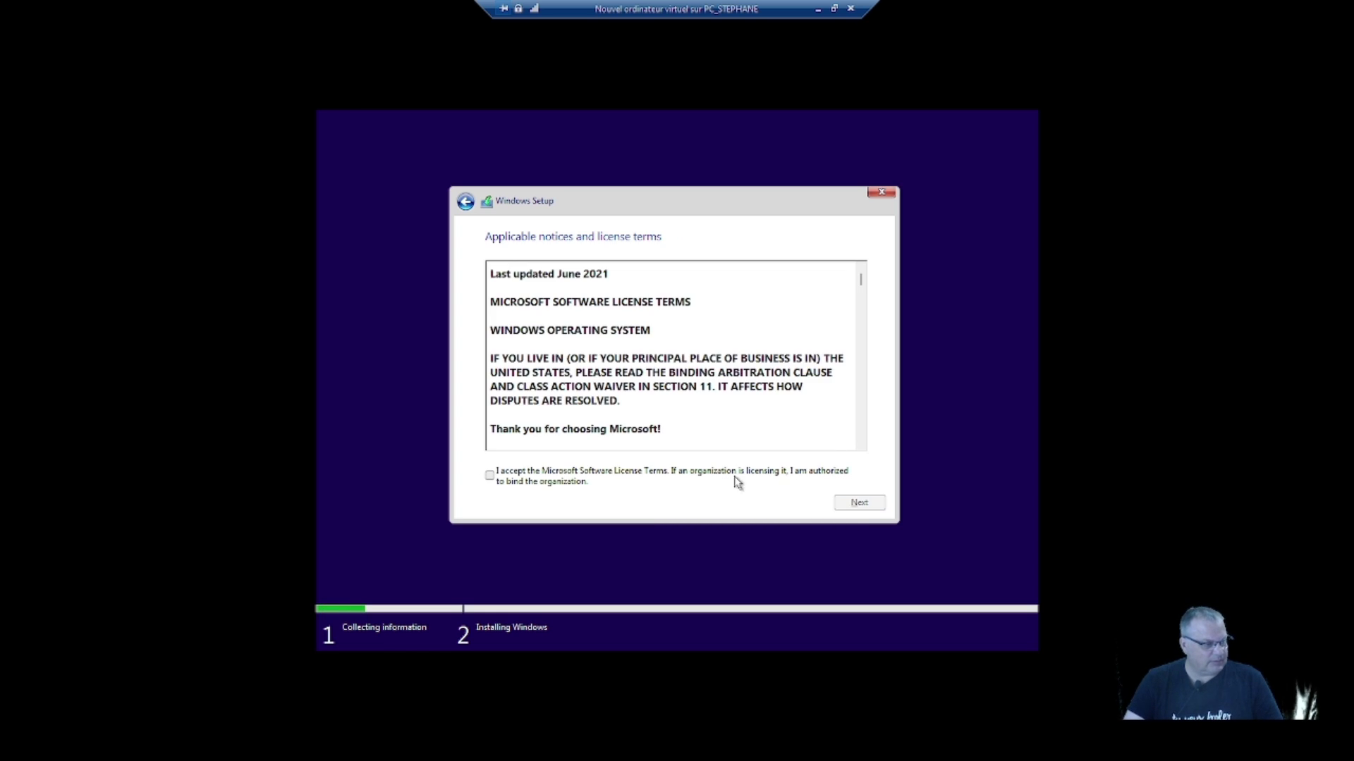
# - Accept the Microsoft software license terms and continue past the license page
pyautogui.click(489, 477)
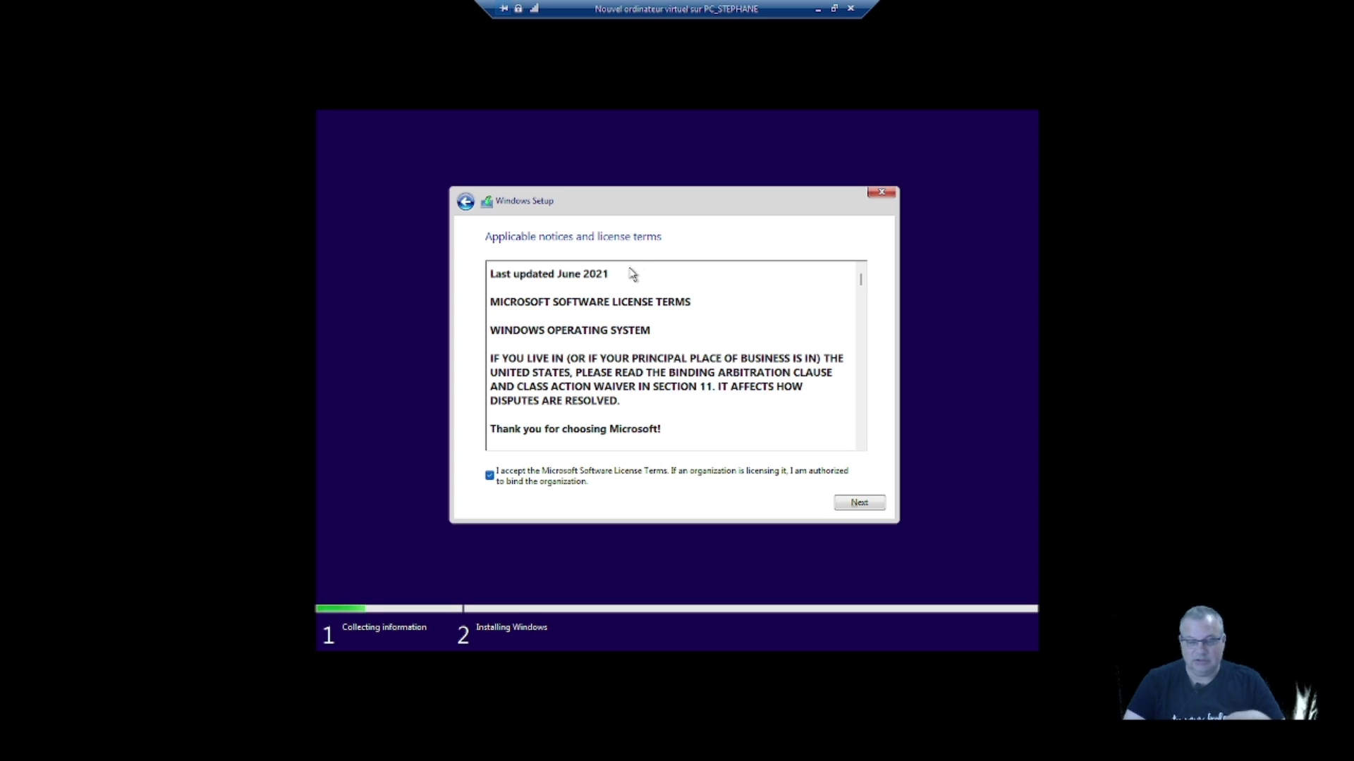
pyautogui.scroll(-3, 691, 399)
pyautogui.scroll(-15, 691, 399)
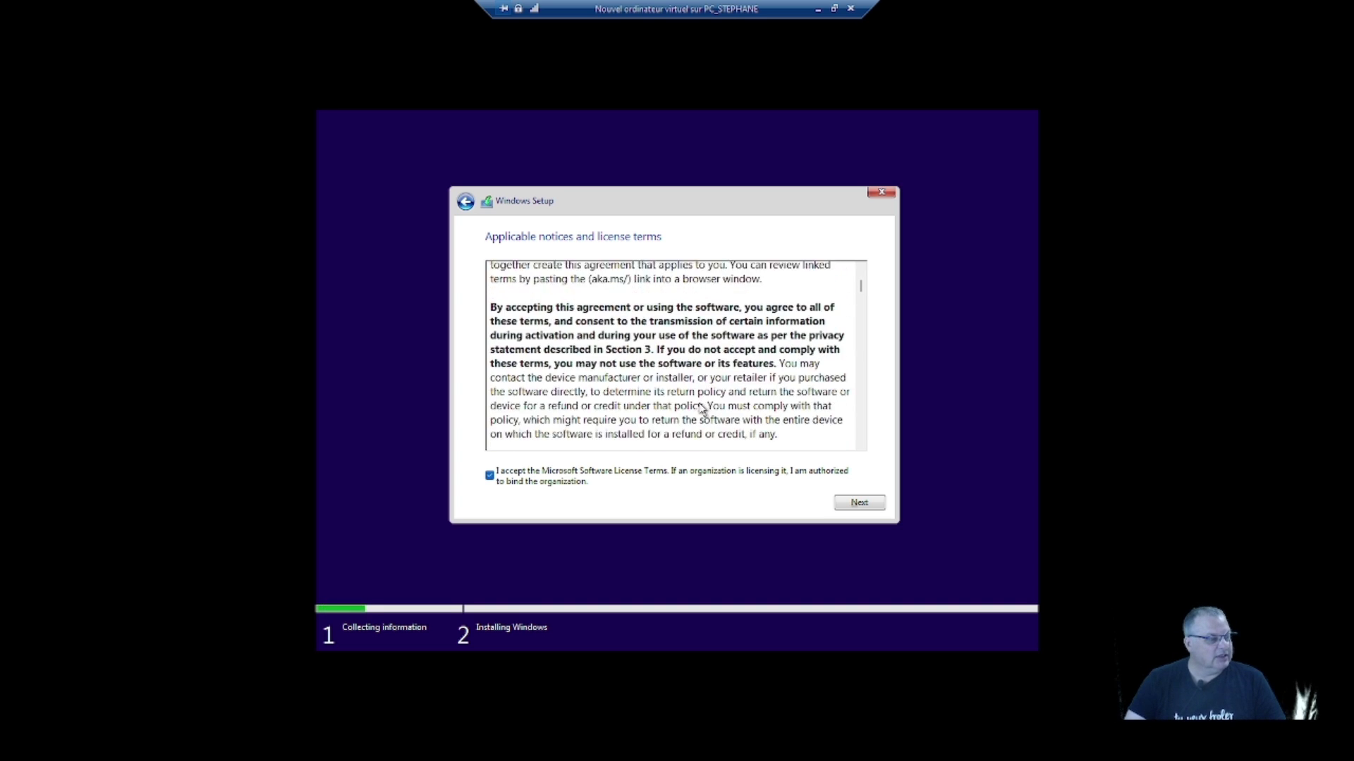
pyautogui.scroll(-15, 703, 409)
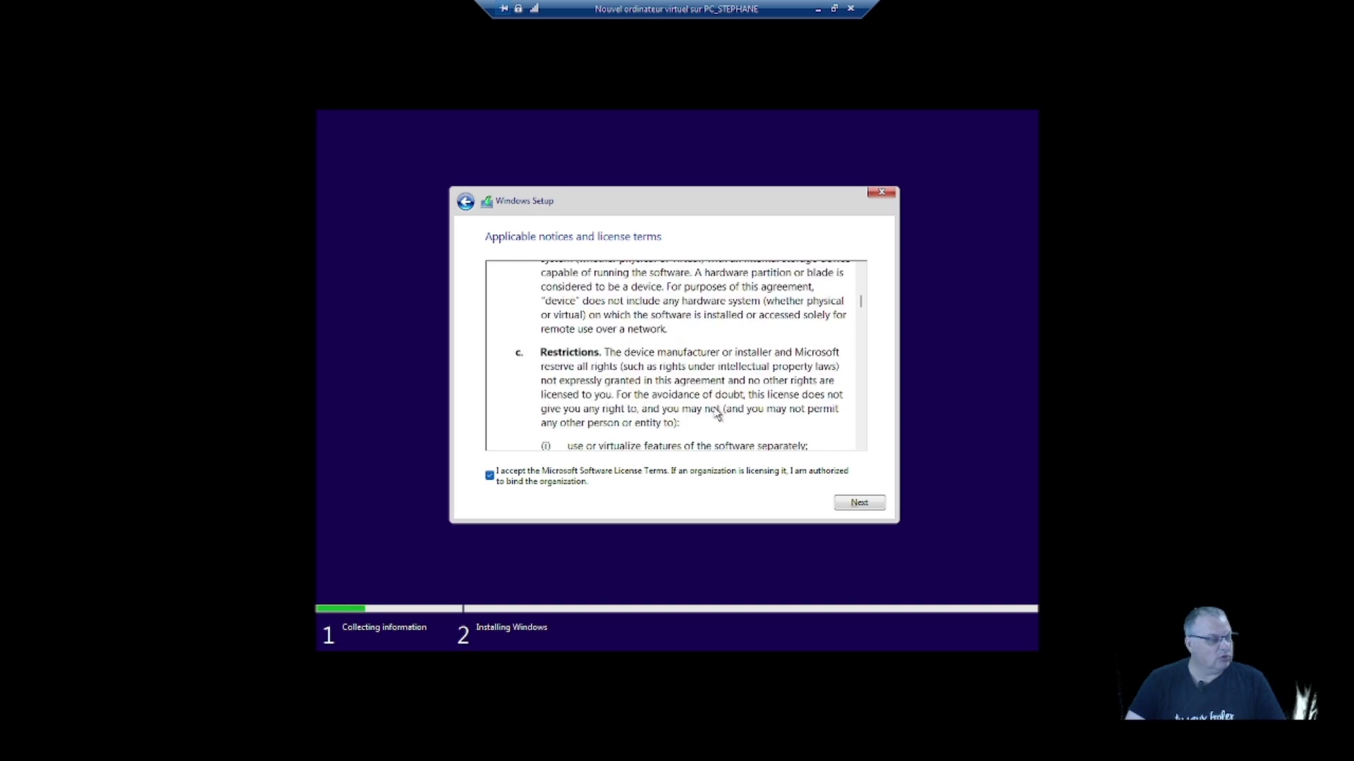
pyautogui.scroll(-15, 771, 415)
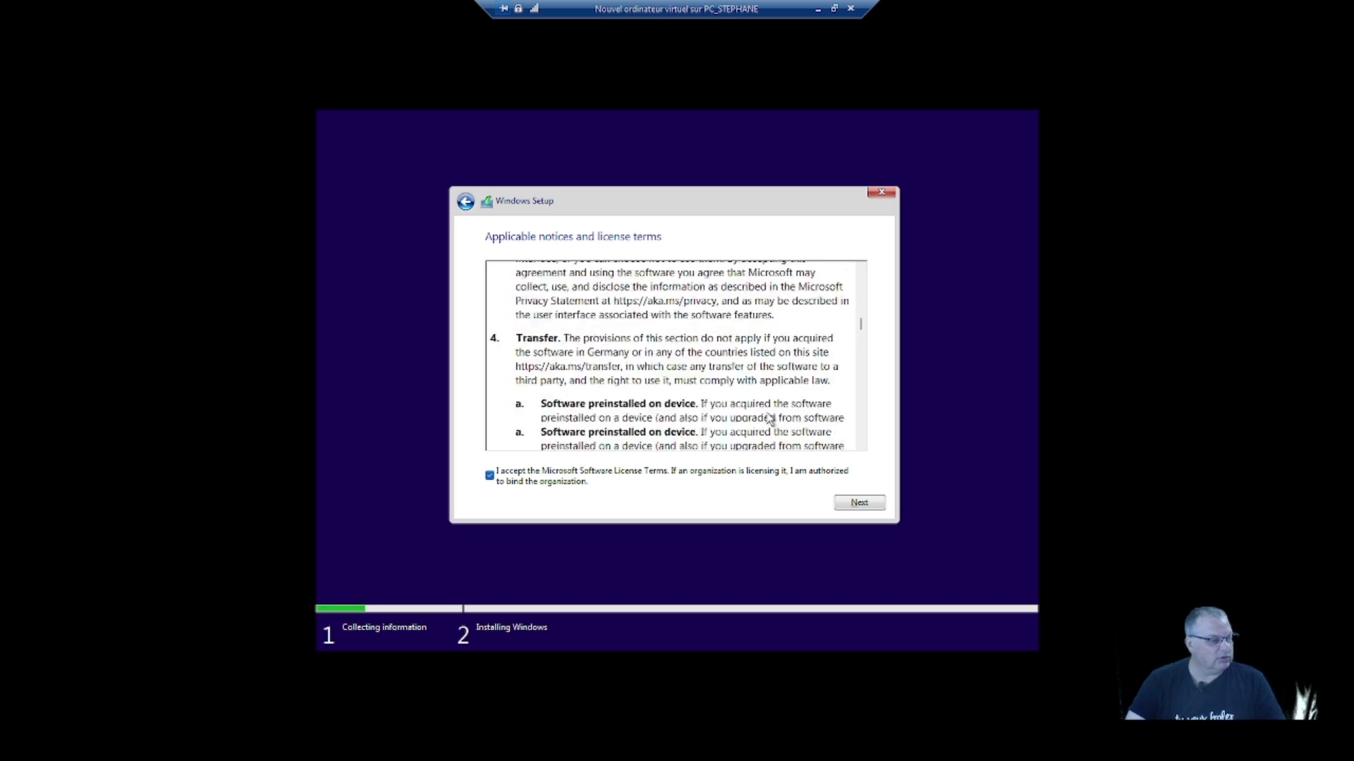
pyautogui.scroll(-15, 751, 419)
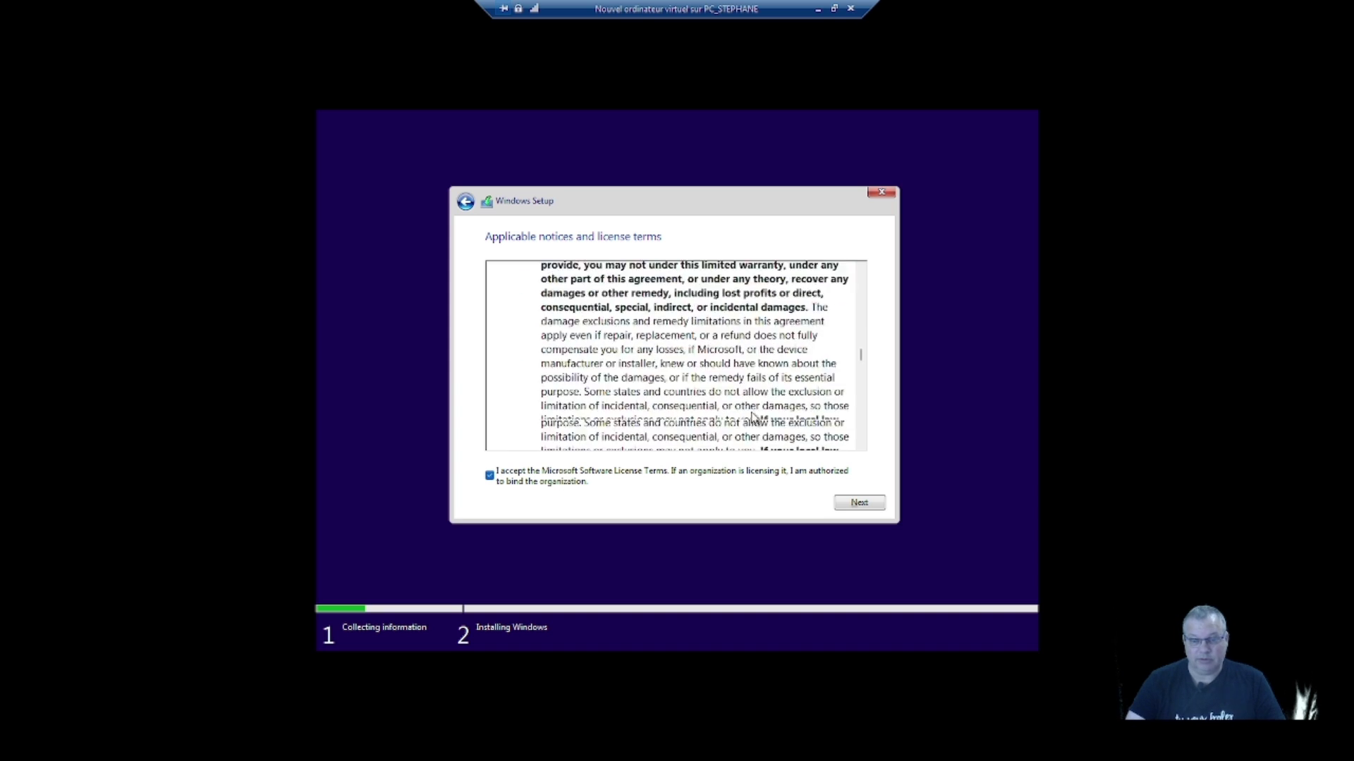
pyautogui.scroll(-5, 769, 450)
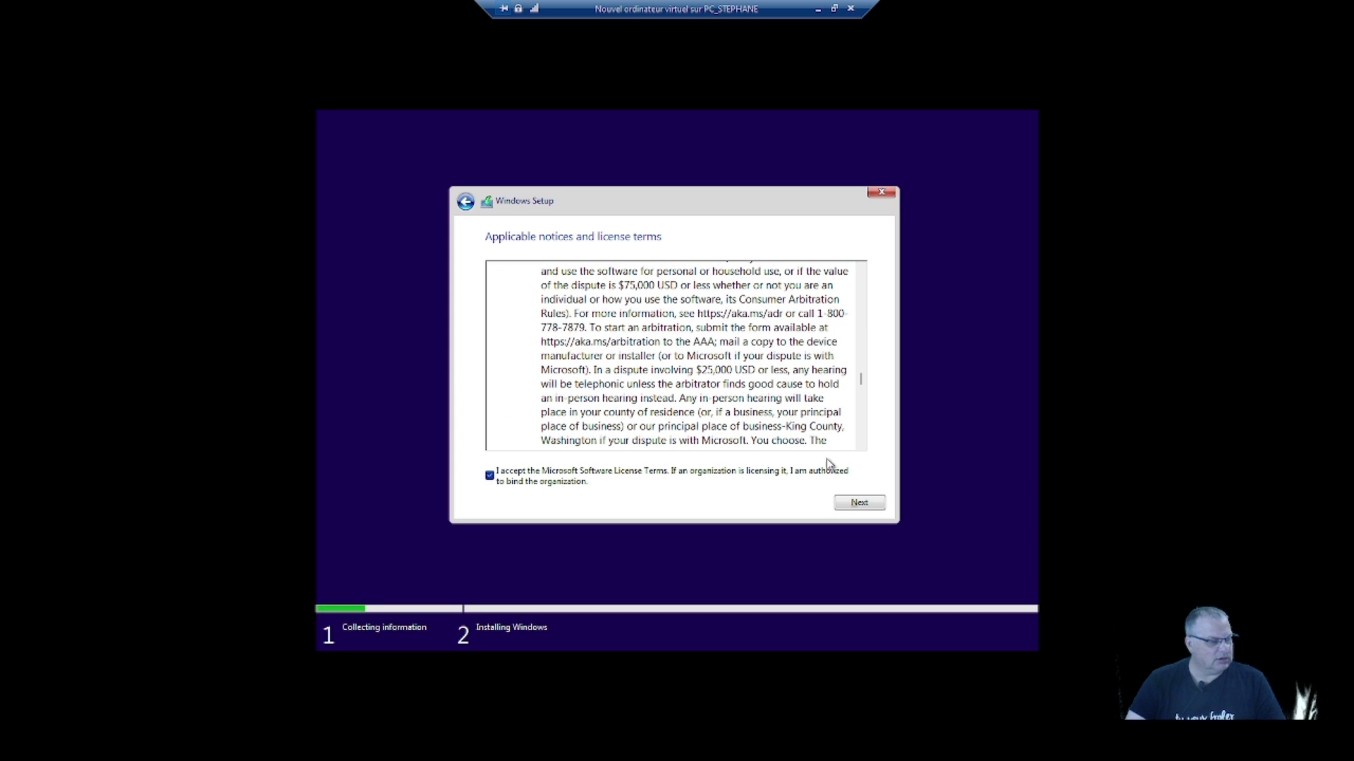
pyautogui.scroll(-1, 751, 390)
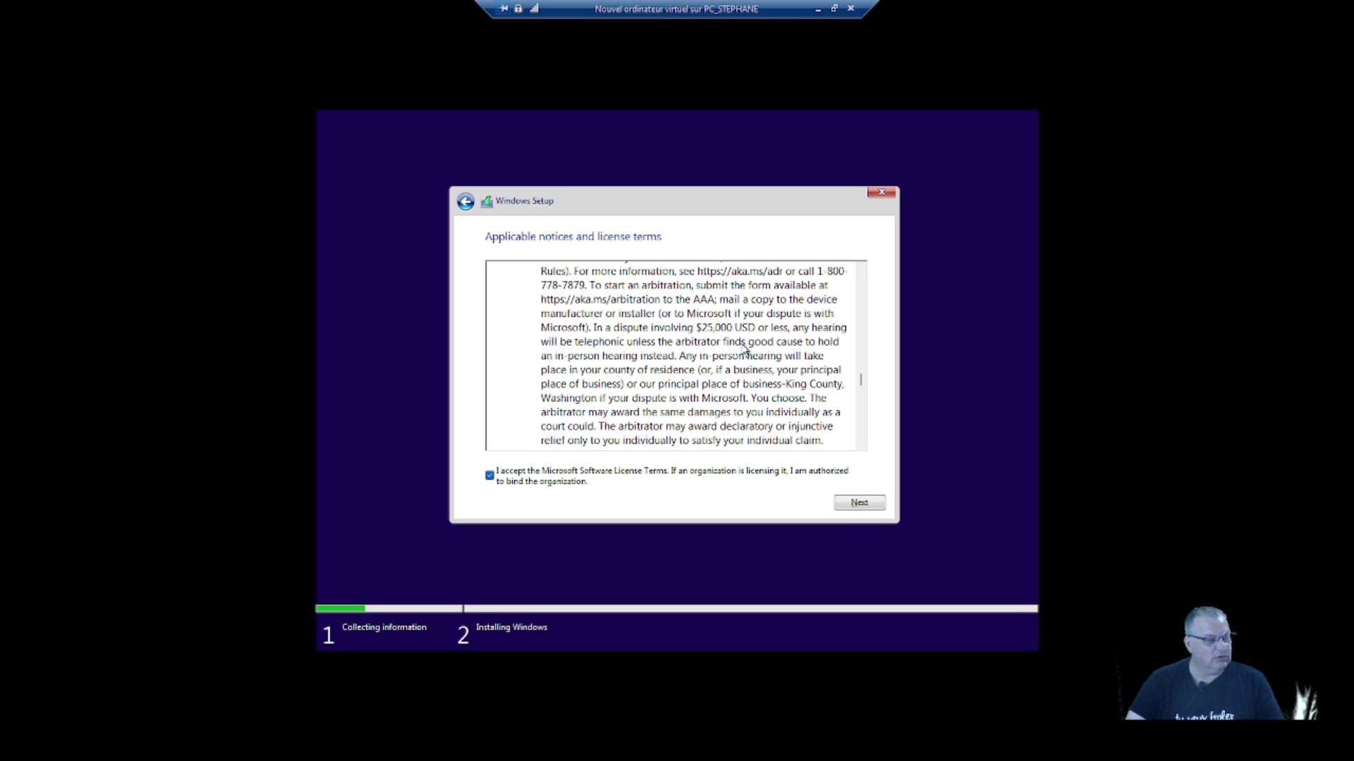
pyautogui.scroll(-5, 730, 402)
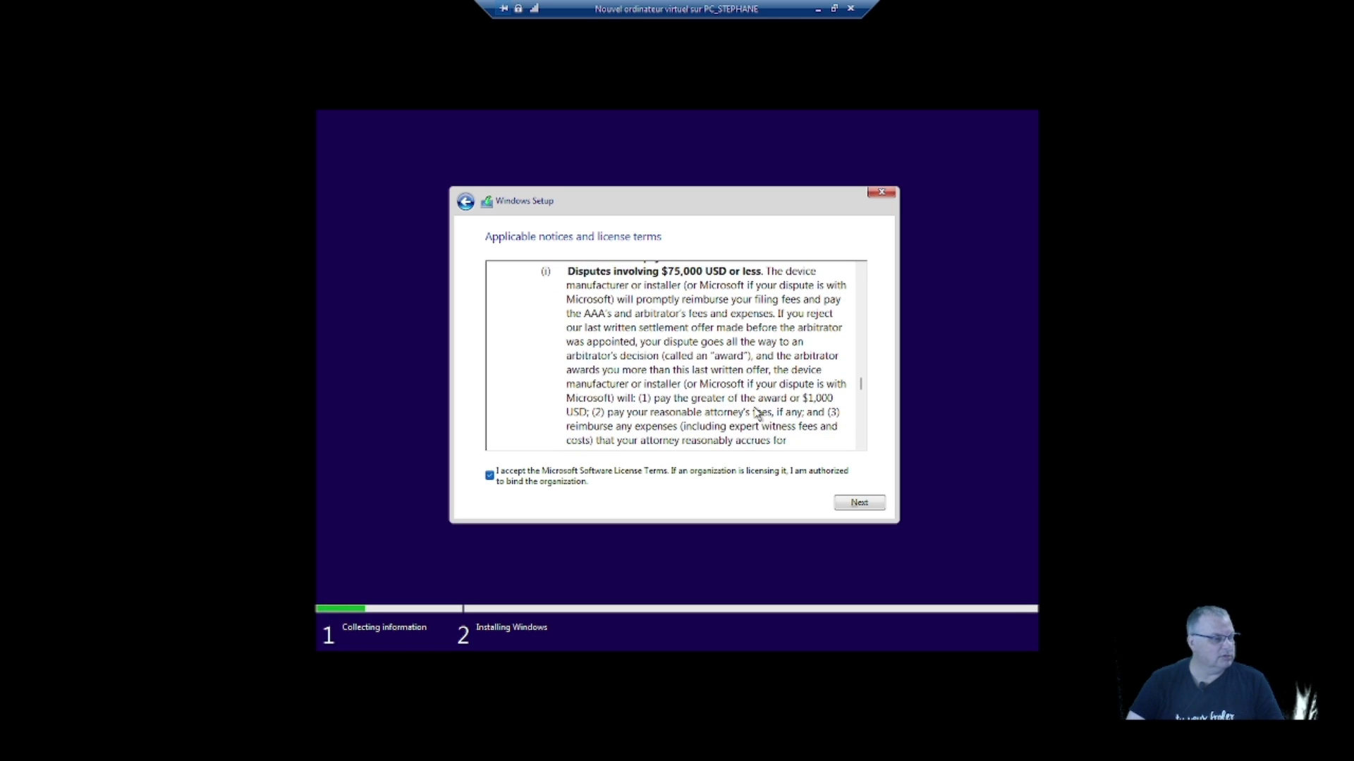
pyautogui.scroll(2, 754, 410)
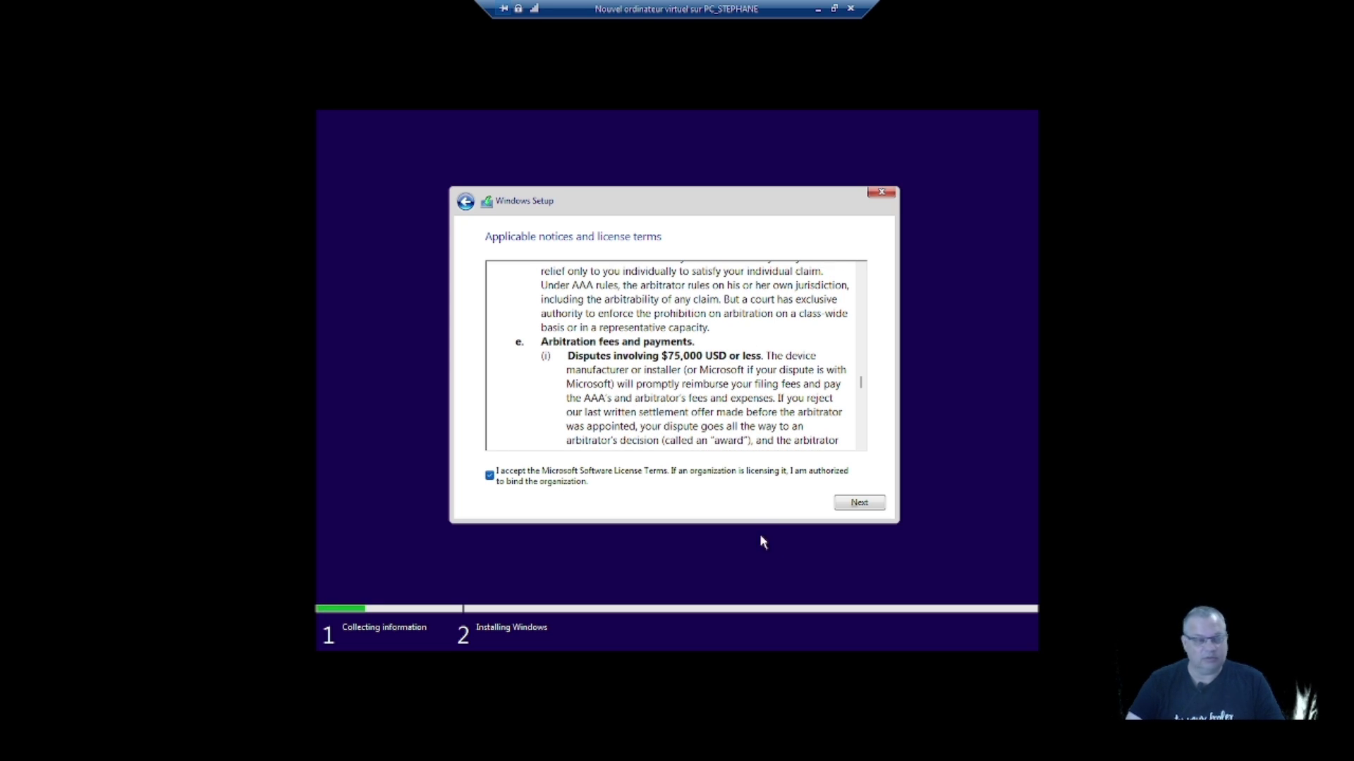
pyautogui.click(855, 505)
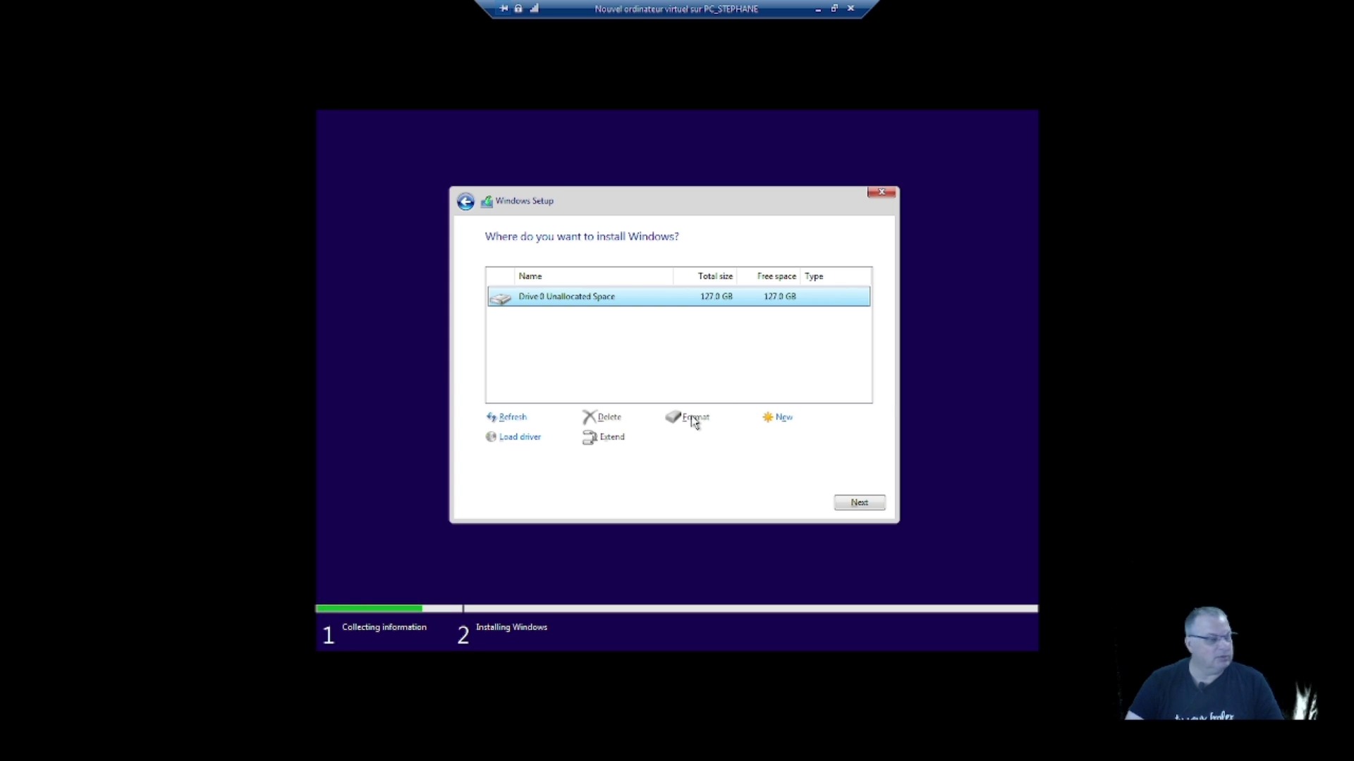
# - Install Windows on Drive 0's 127 GB unallocated space and restart when finished
pyautogui.click(860, 503)
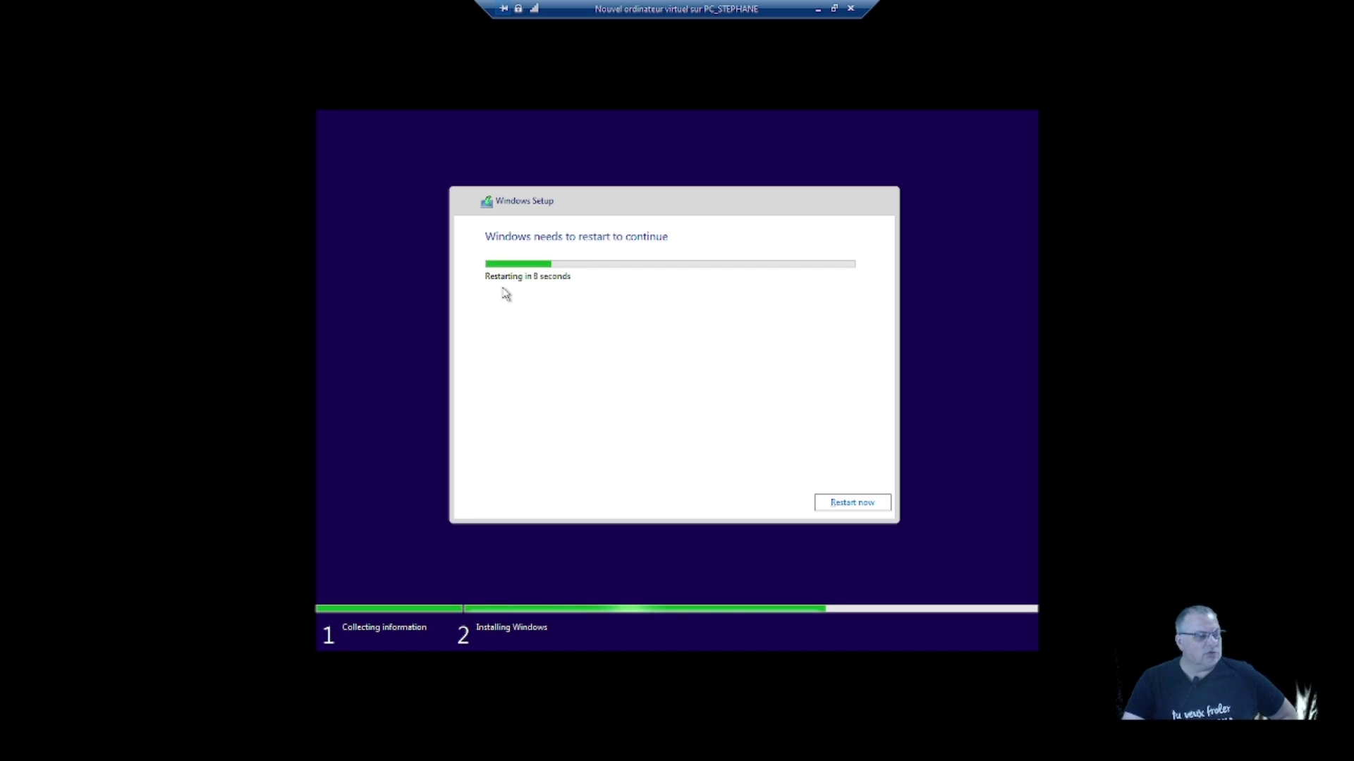
pyautogui.click(849, 503)
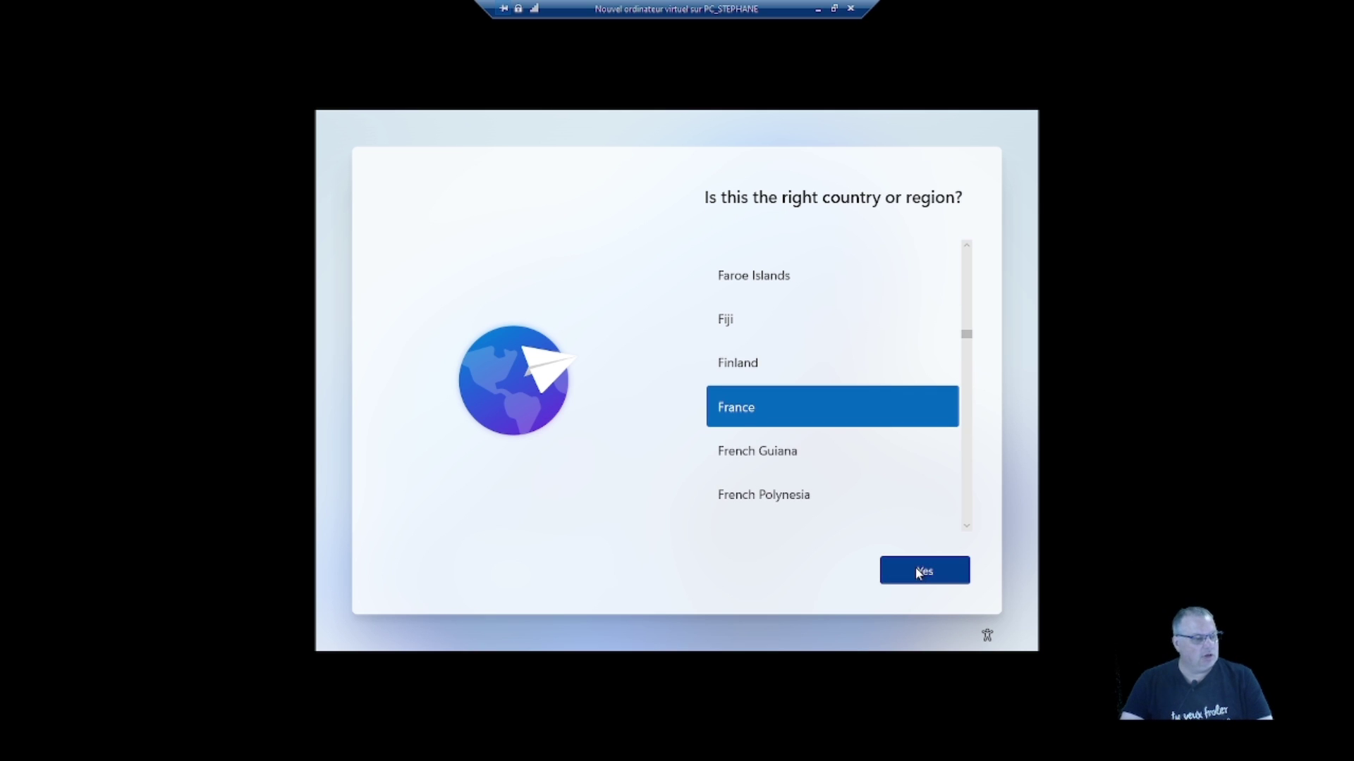
# - Confirm France as region and French as keyboard layout, skipping a second layout
pyautogui.click(915, 569)
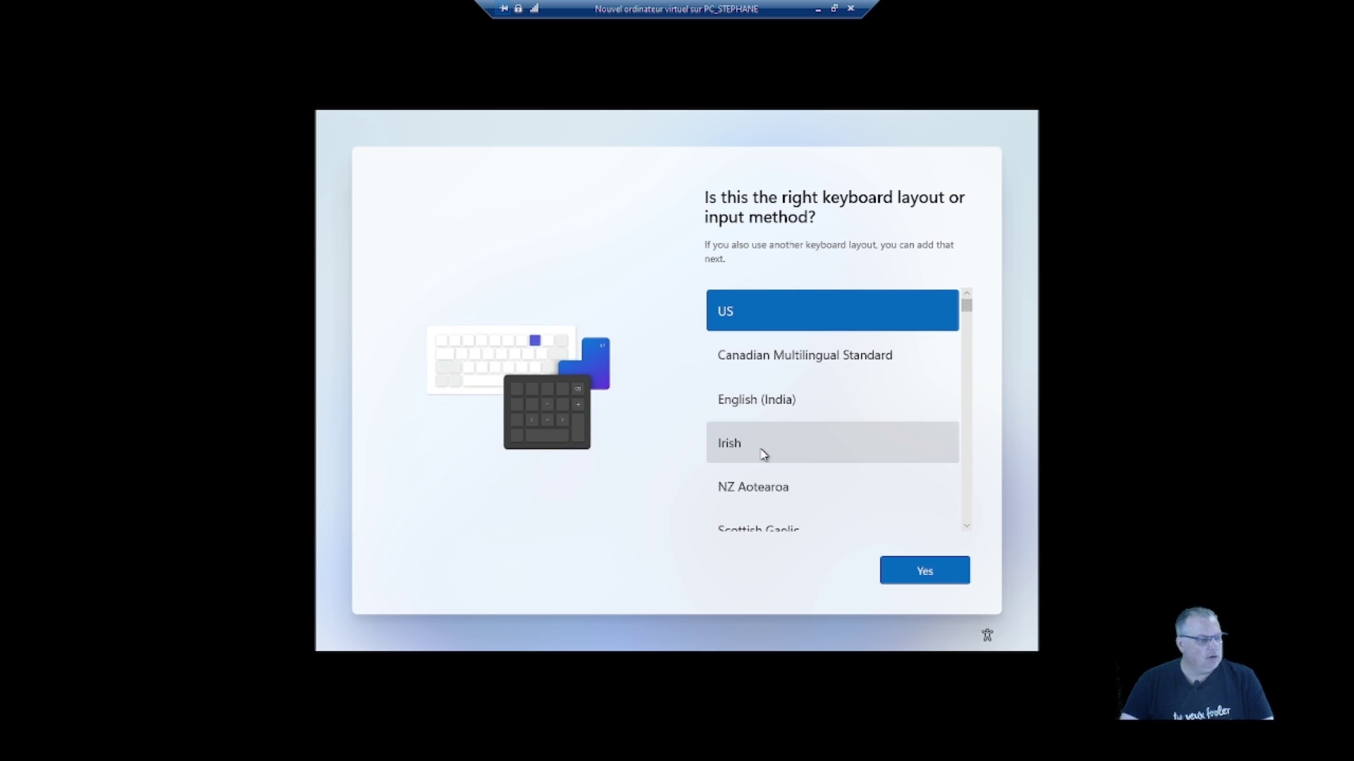
pyautogui.scroll(-2, 765, 469)
pyautogui.scroll(-5, 776, 483)
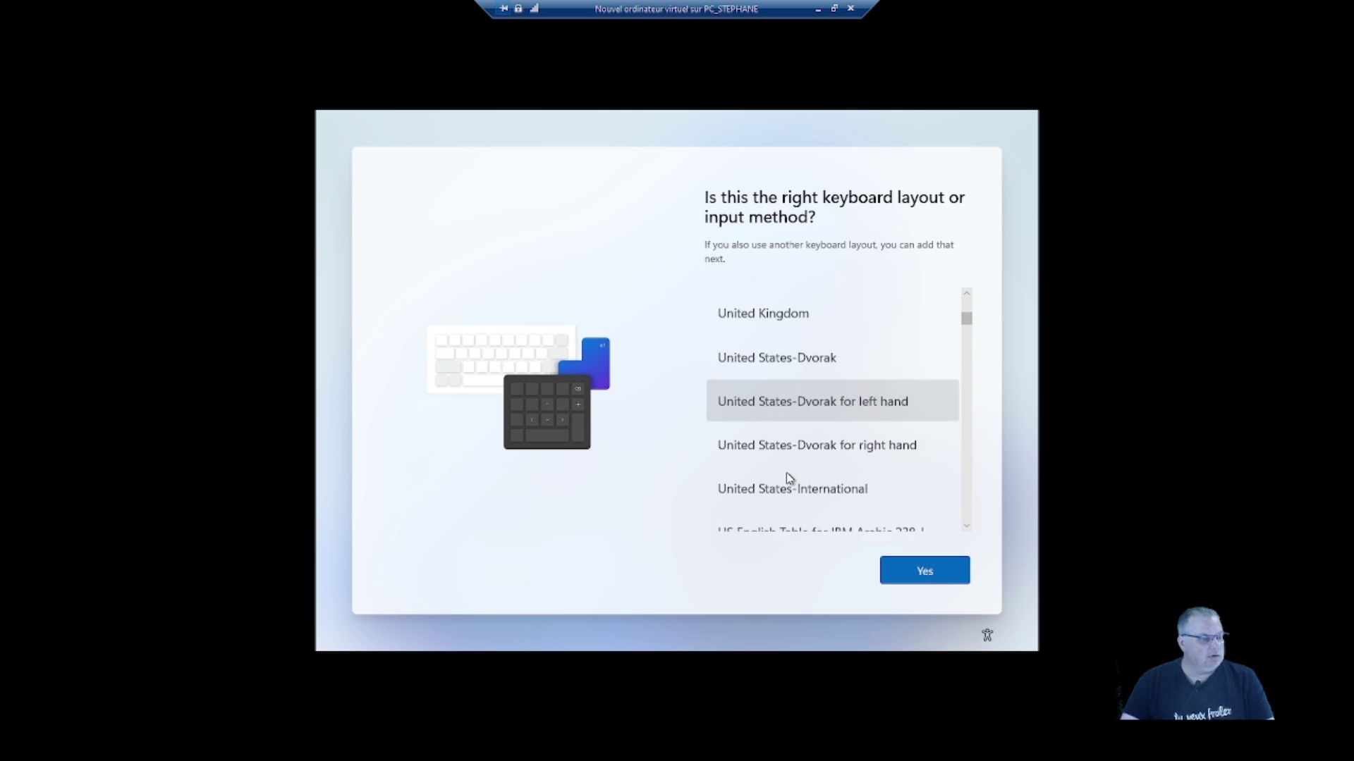
pyautogui.scroll(-10, 785, 475)
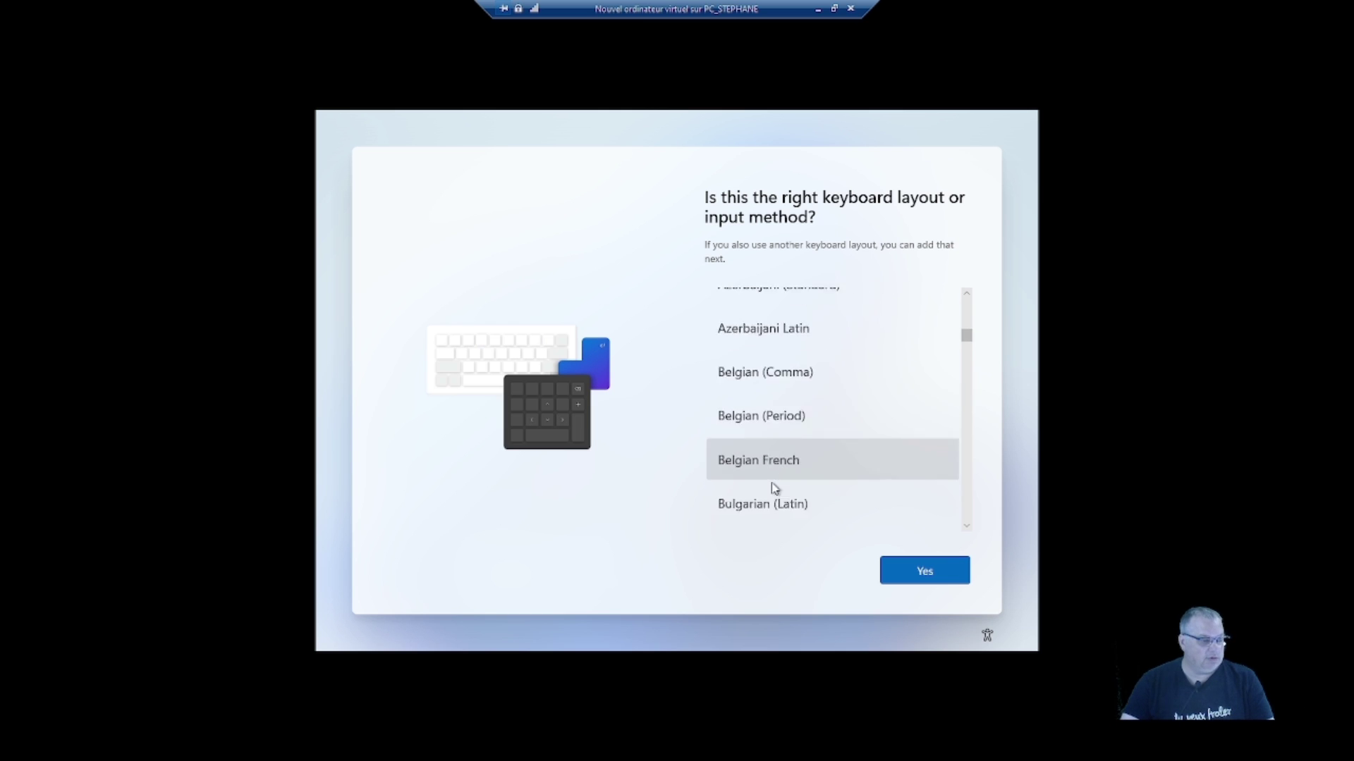
pyautogui.scroll(-5, 782, 469)
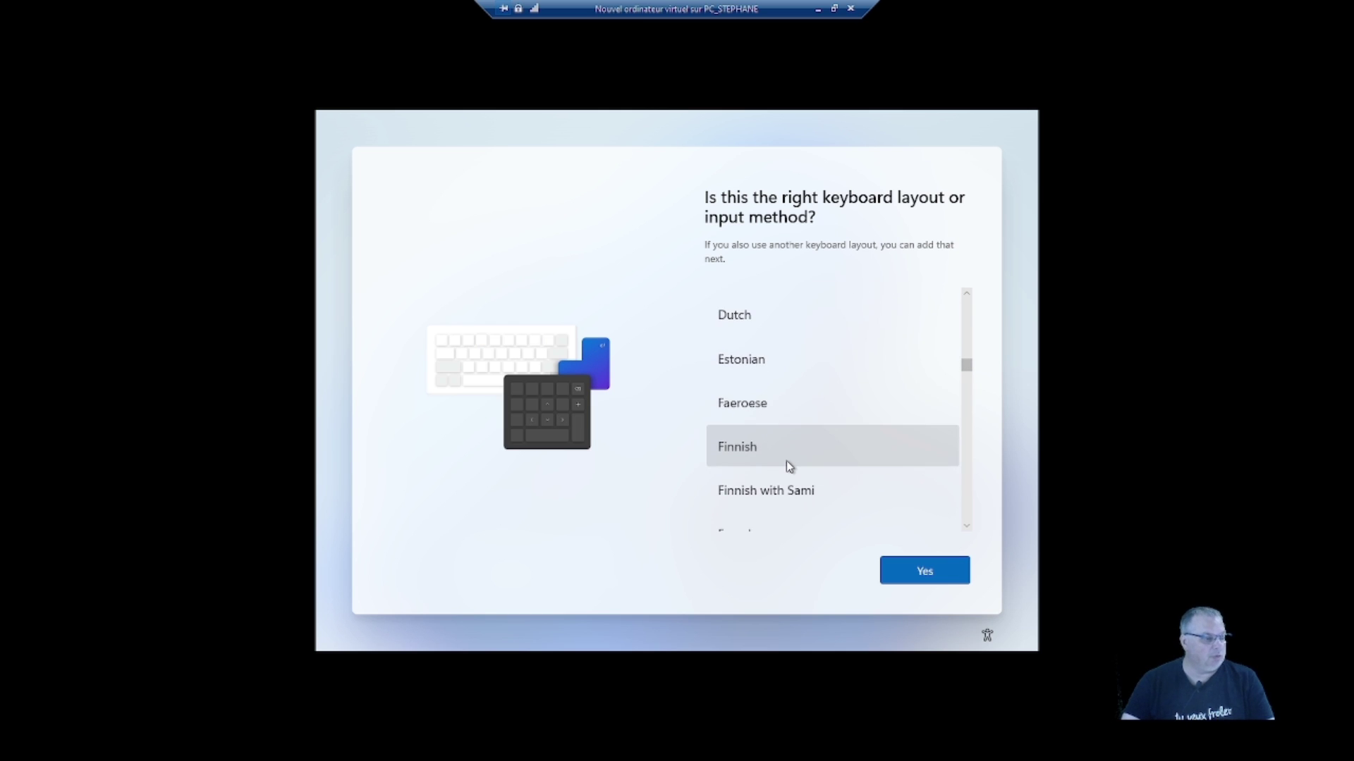
pyautogui.click(754, 423)
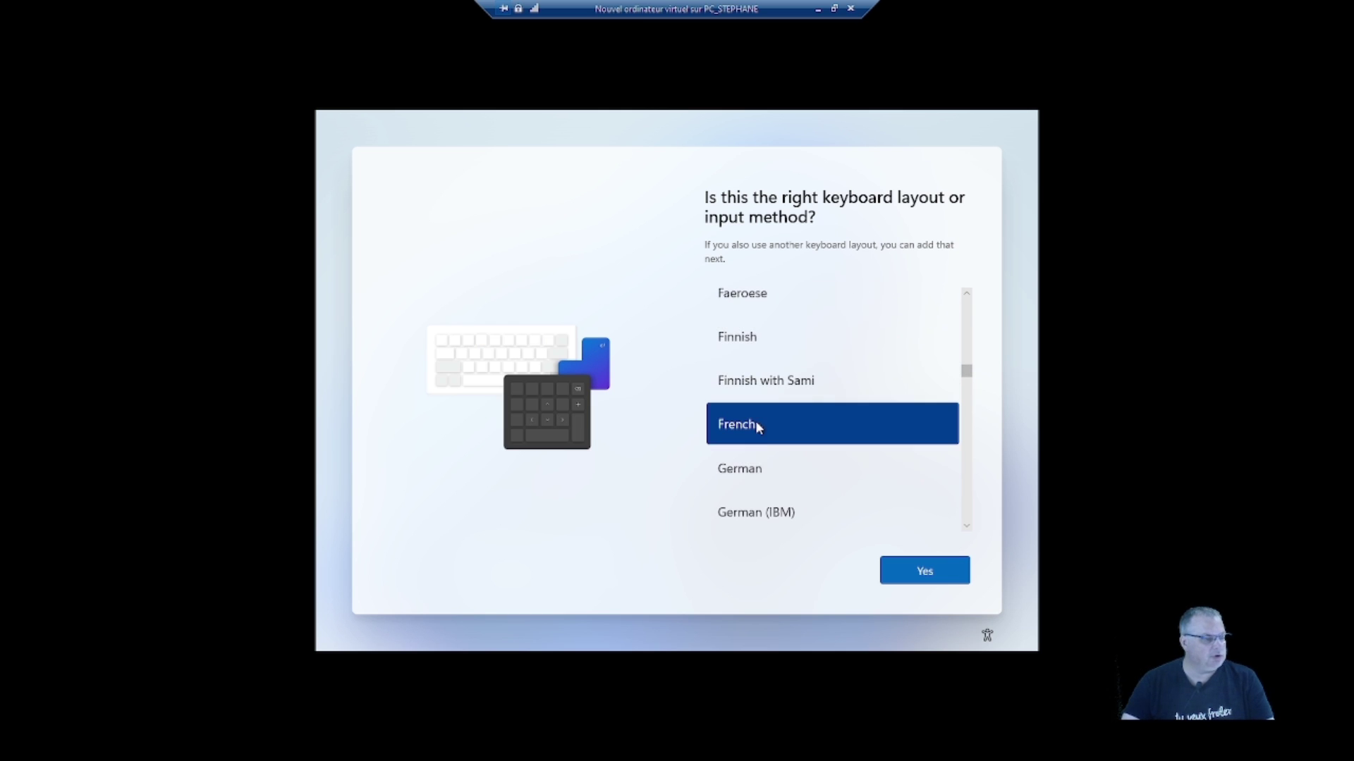
pyautogui.click(920, 572)
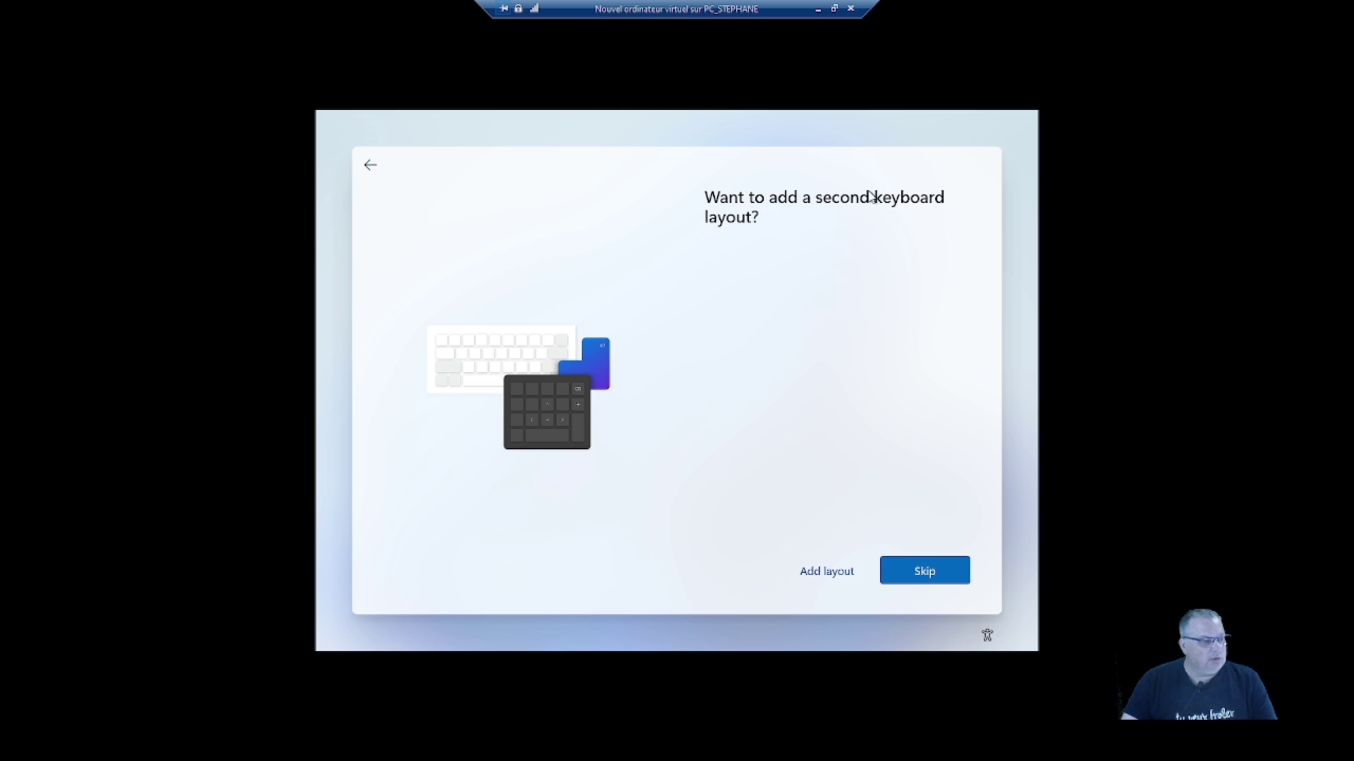
pyautogui.click(922, 571)
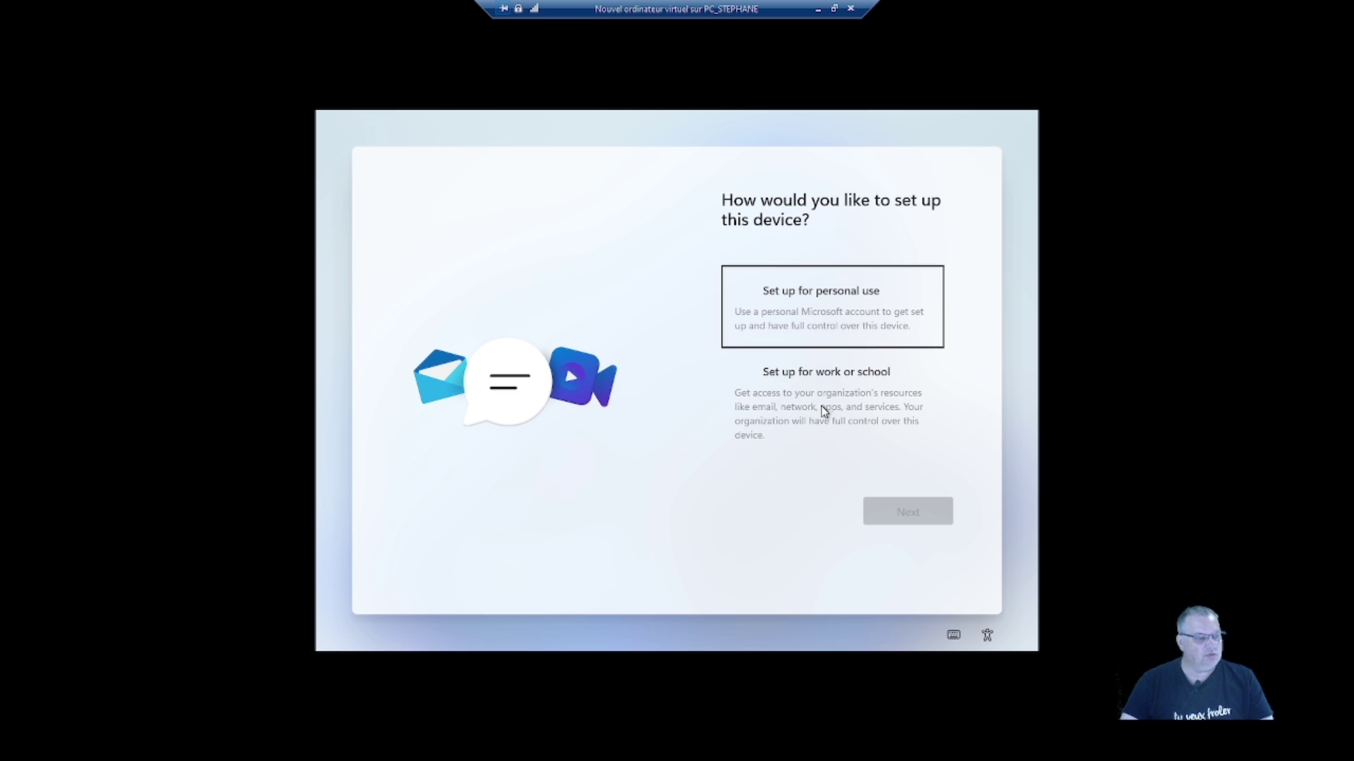
# - Choose personal-use setup, then create and confirm a Windows Hello sign-in PIN
pyautogui.click(816, 315)
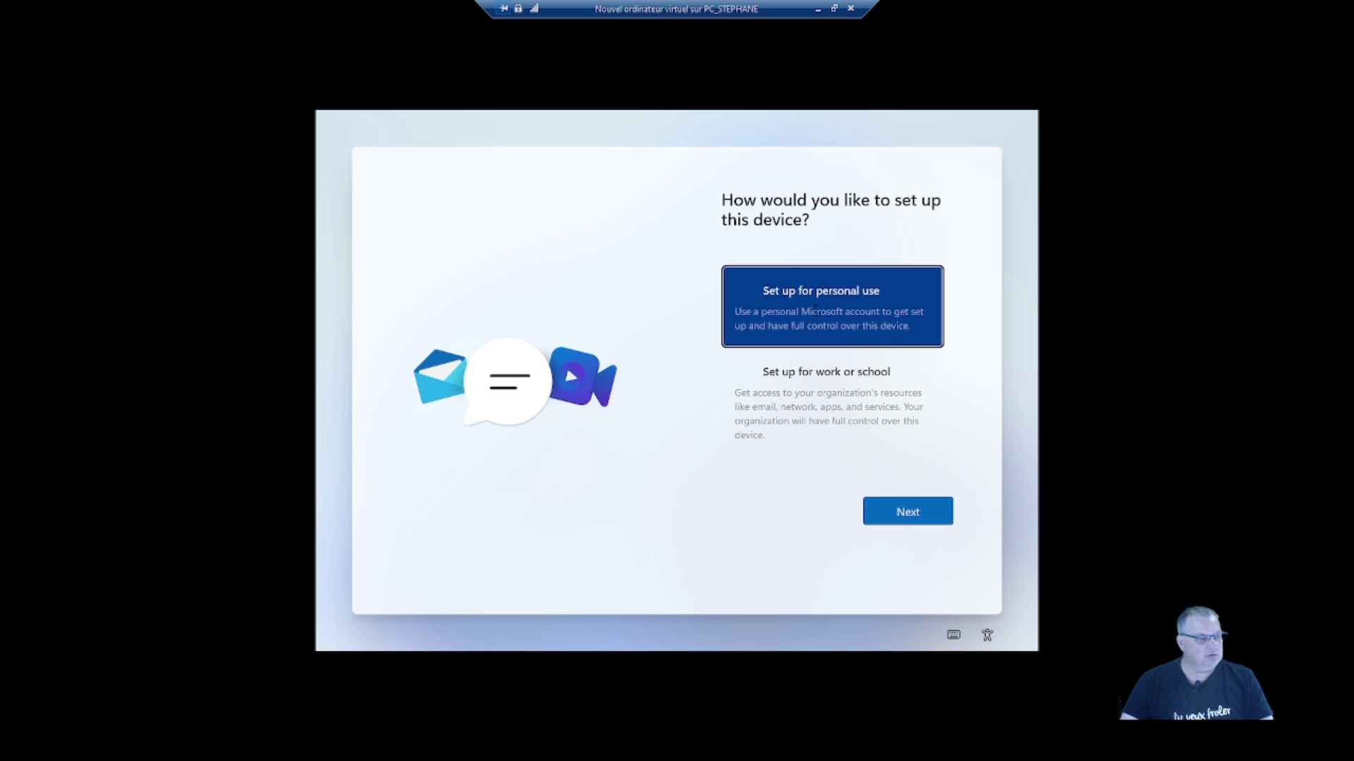
pyautogui.click(901, 510)
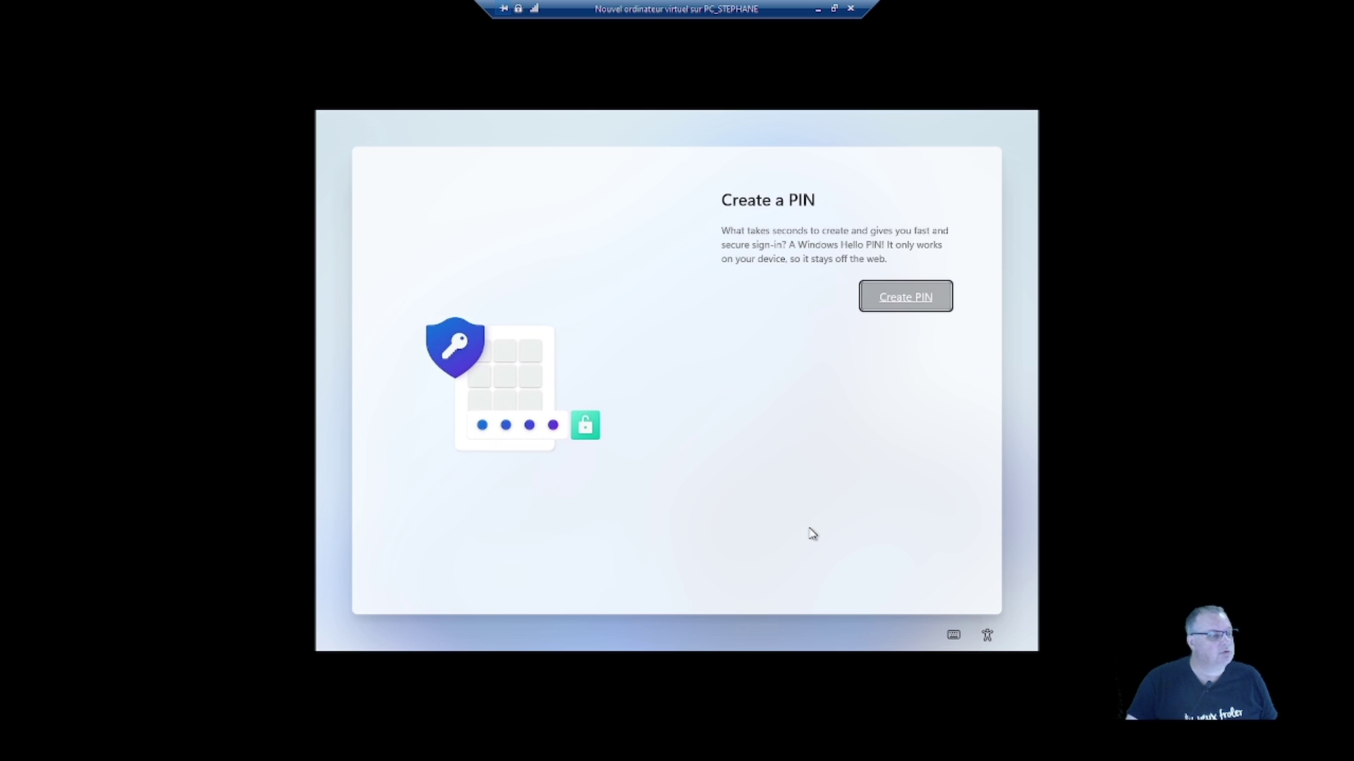
pyautogui.click(886, 299)
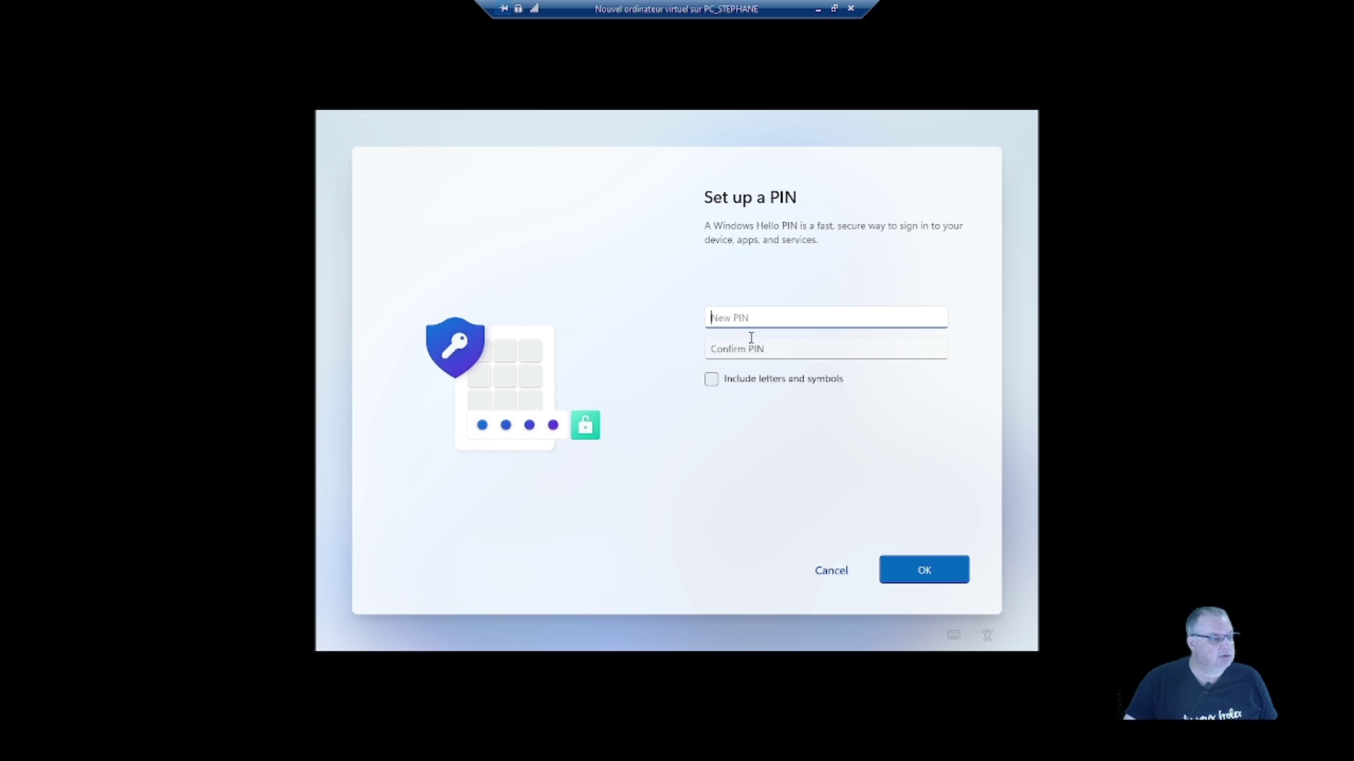
pyautogui.write('1234')
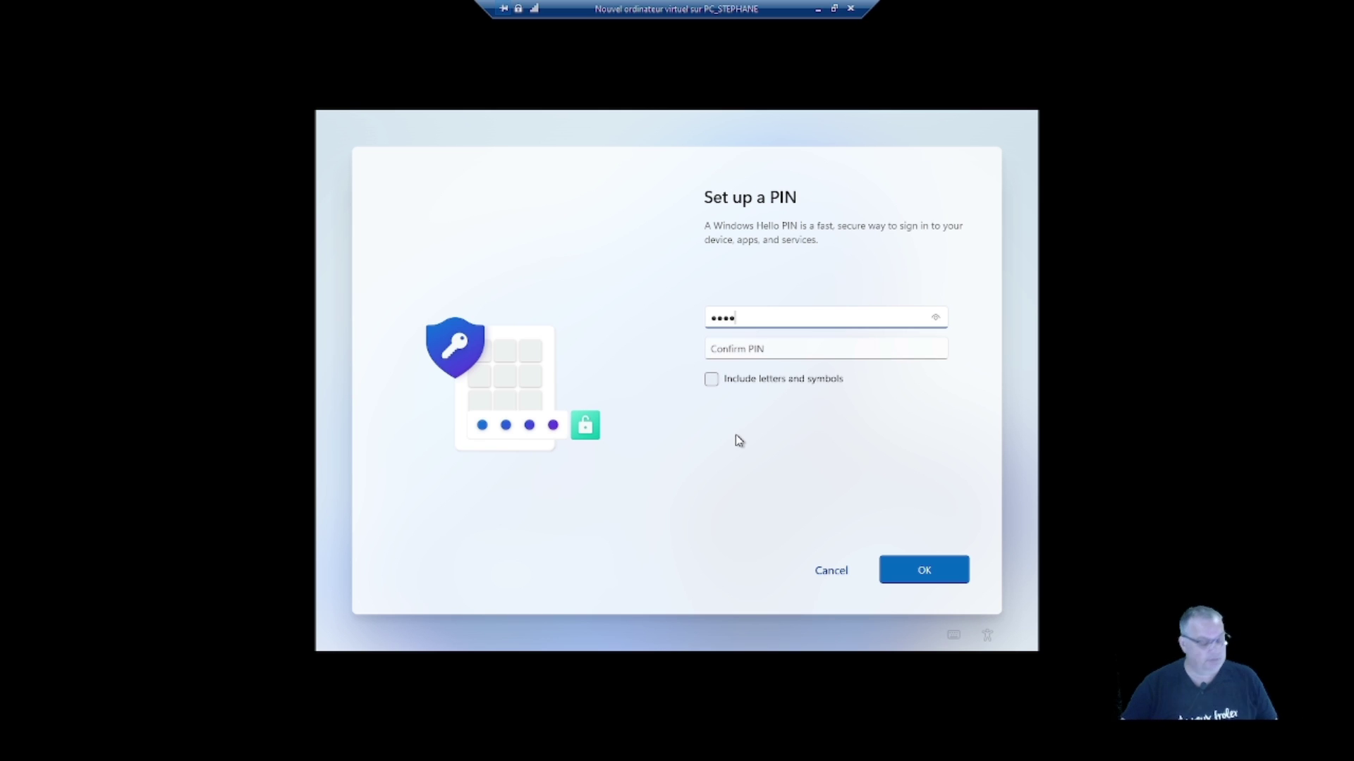
pyautogui.press('Tab')
pyautogui.write('1234')
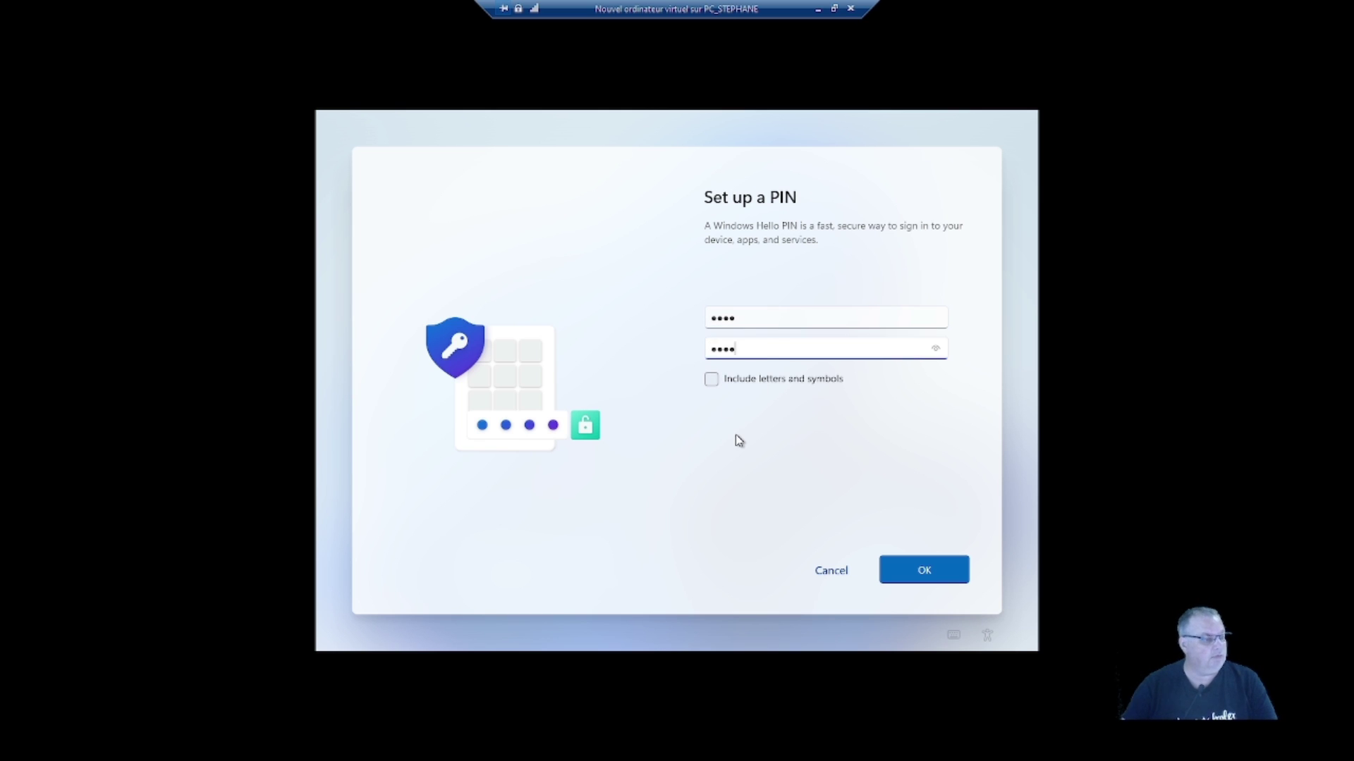
pyautogui.click(928, 566)
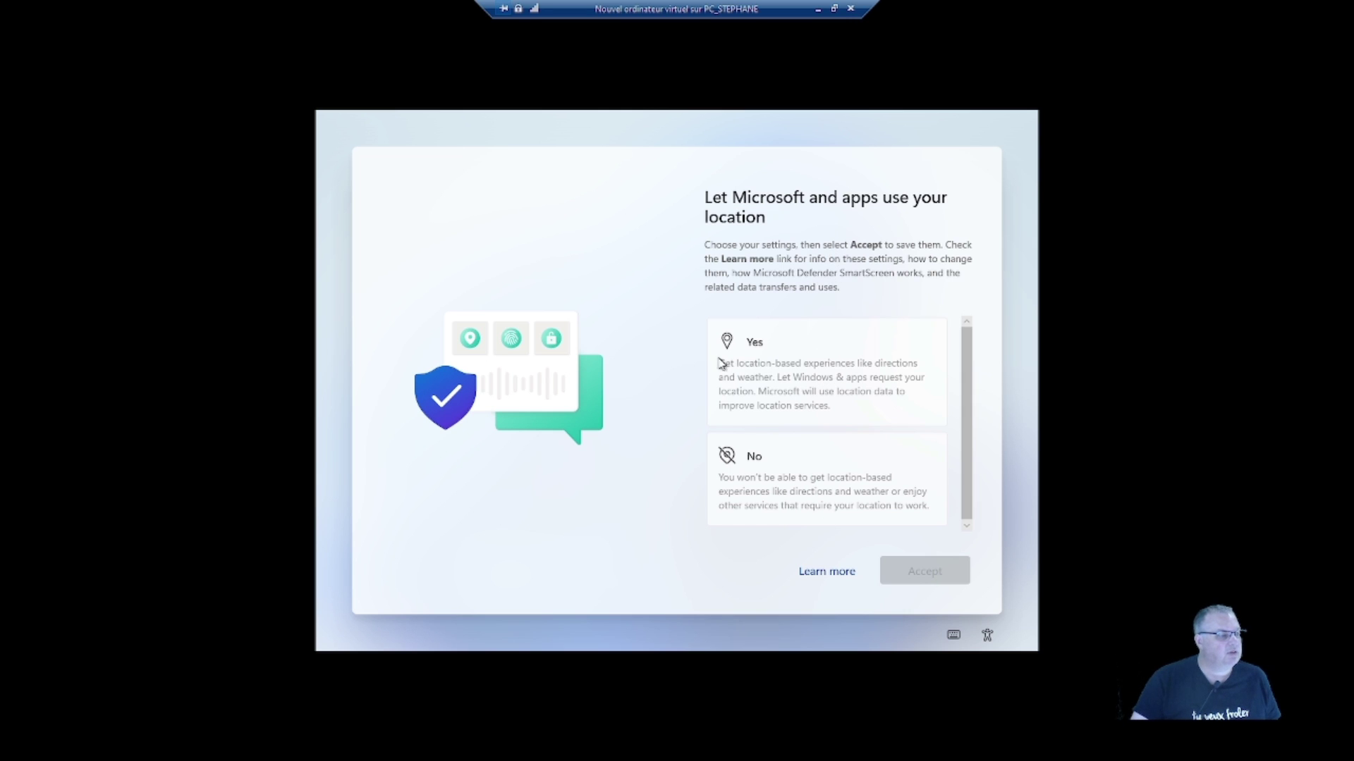
# - Refuse location access and turn off Find my device
pyautogui.click(778, 481)
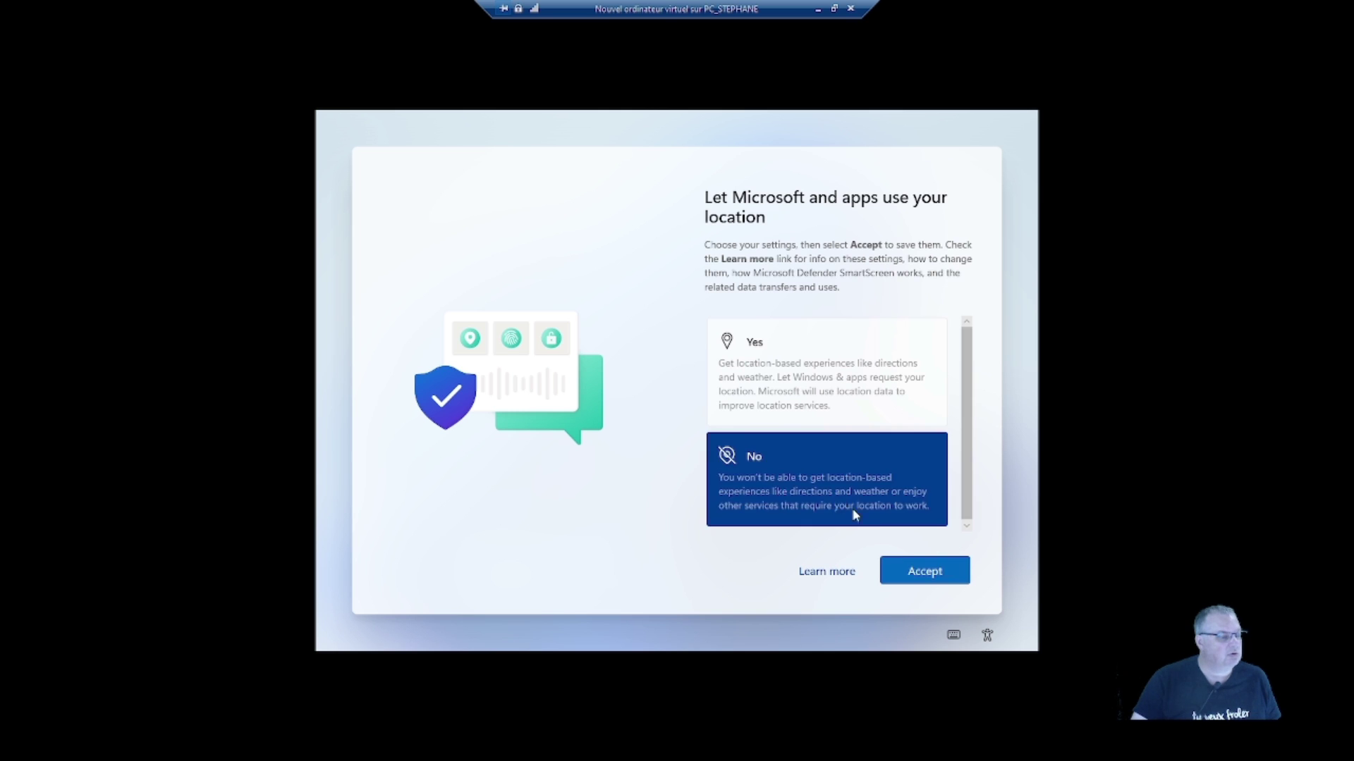
pyautogui.click(911, 566)
pyautogui.click(779, 467)
pyautogui.click(945, 571)
# - Include optional diagnostic data, and refuse inking/typing, tailored experiences and the advertising ID
pyautogui.scroll(-2, 770, 517)
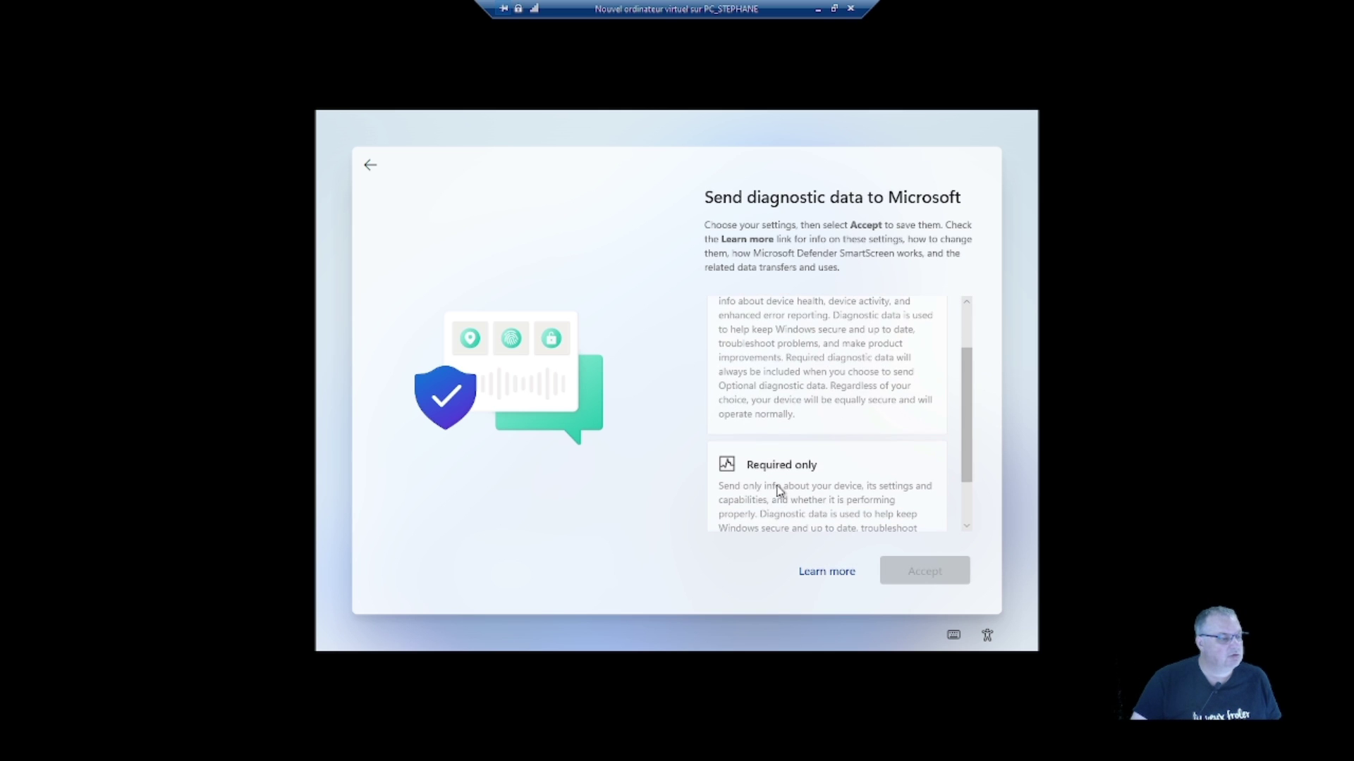
pyautogui.scroll(-2, 779, 487)
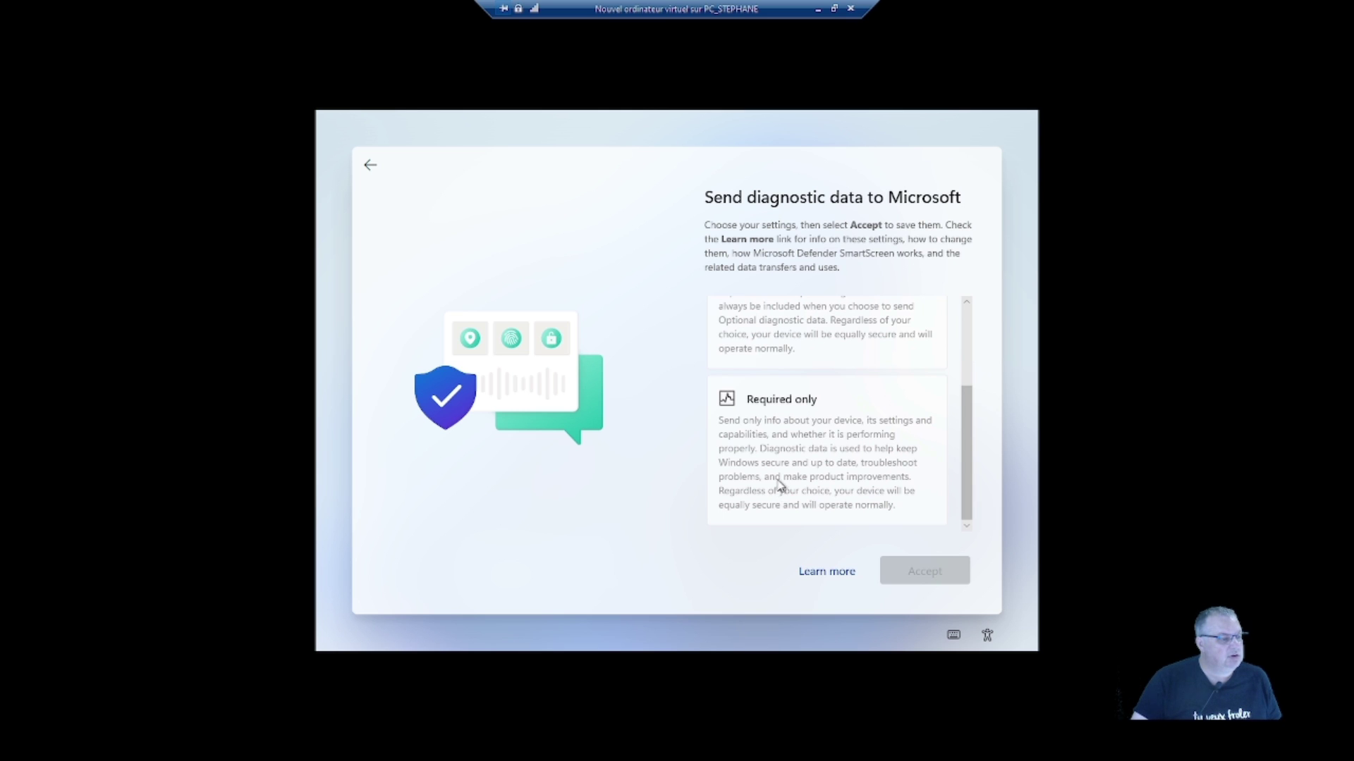
pyautogui.scroll(3, 779, 485)
pyautogui.click(800, 448)
pyautogui.click(918, 573)
pyautogui.click(803, 471)
pyautogui.click(916, 570)
pyautogui.click(774, 469)
pyautogui.click(923, 575)
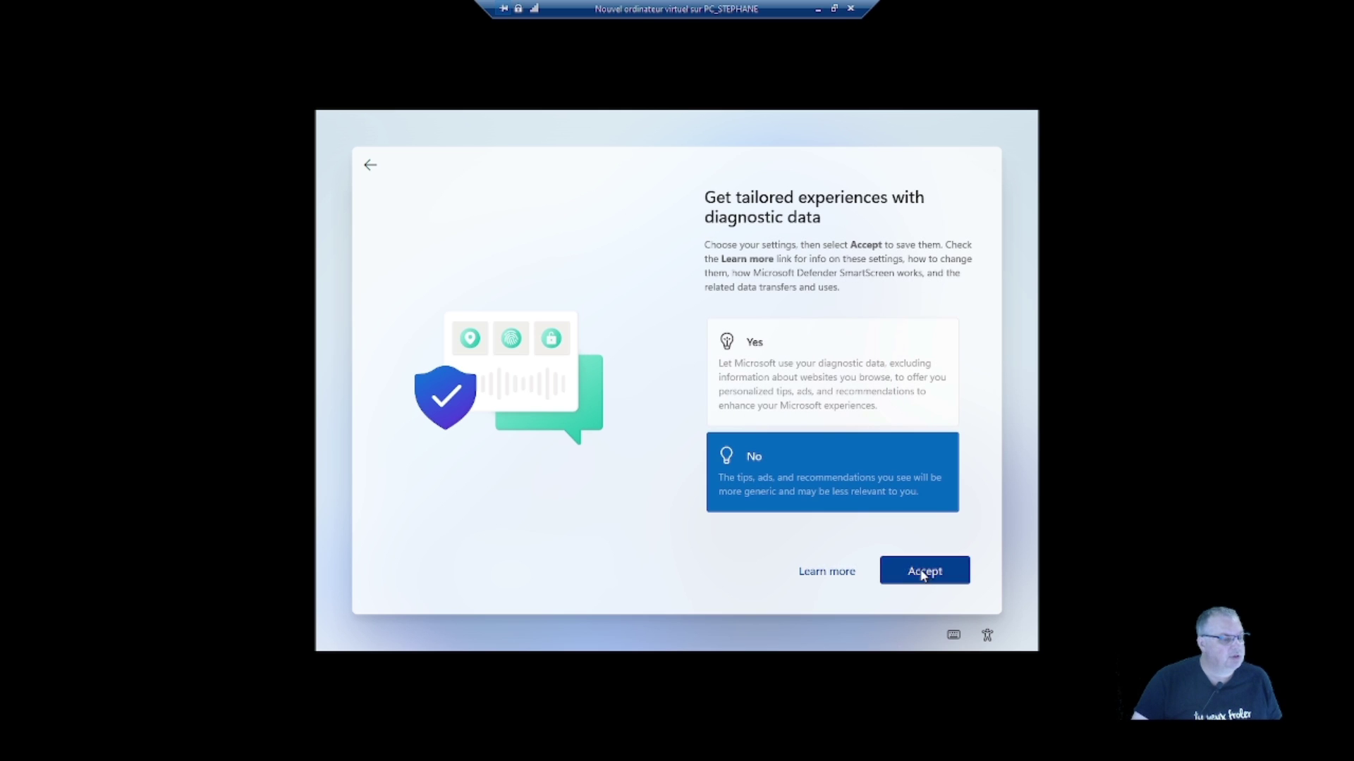
pyautogui.click(785, 460)
pyautogui.click(939, 574)
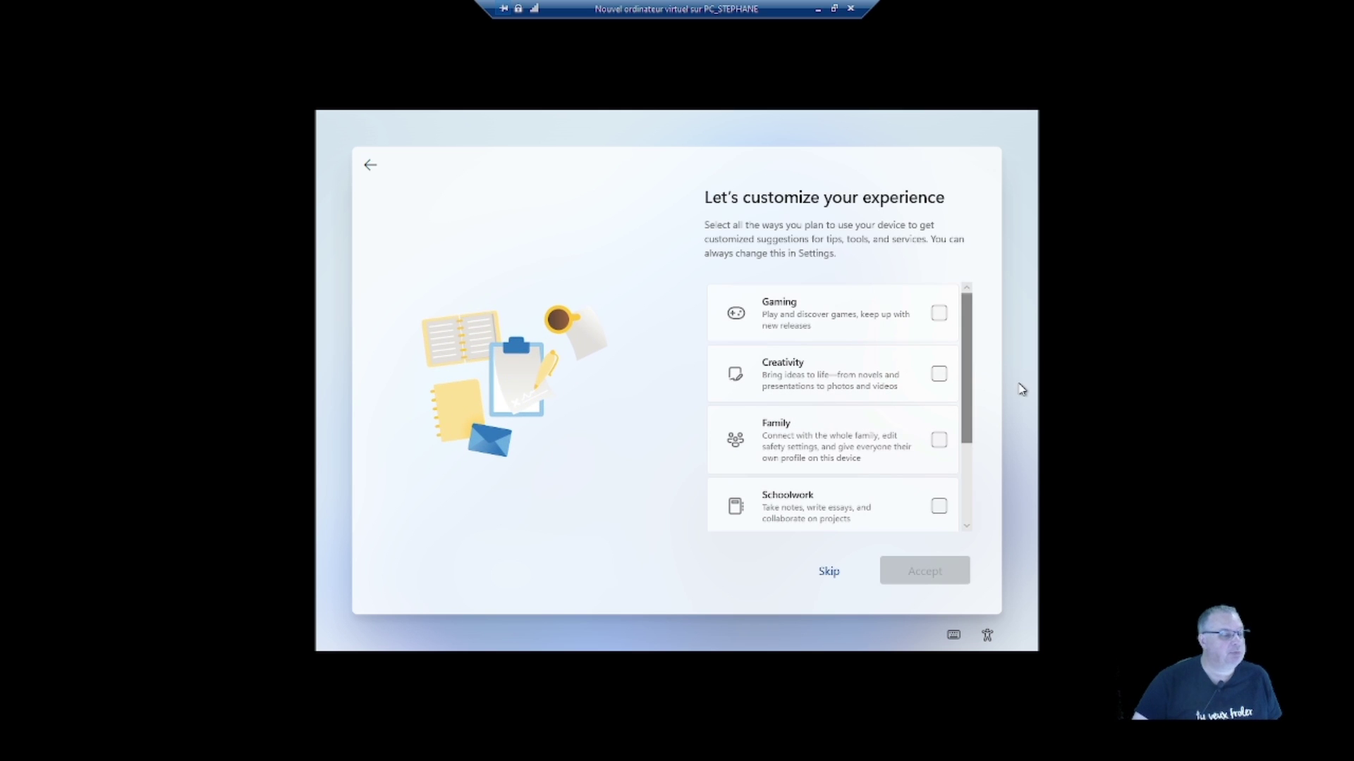
# - Skip usage customization and store files only on this device instead of OneDrive
pyautogui.scroll(-3, 903, 469)
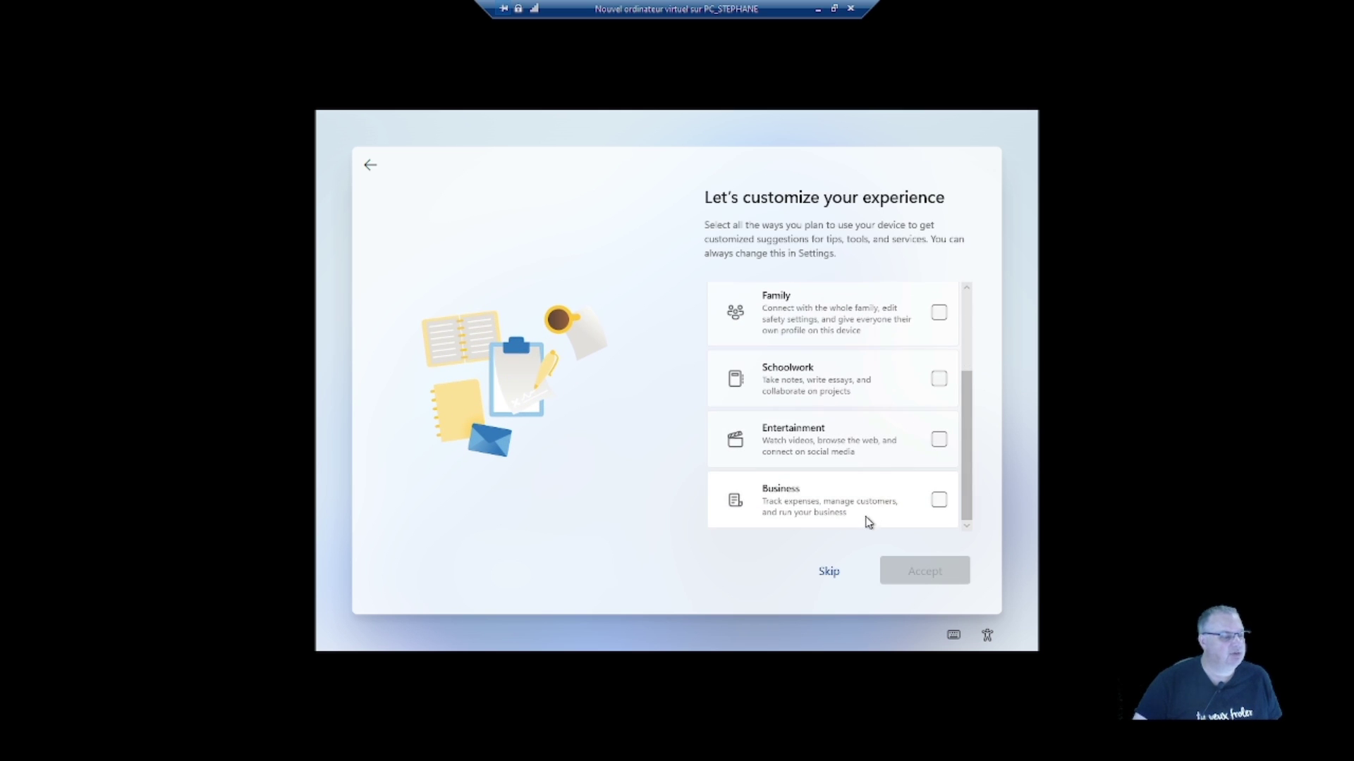
pyautogui.click(828, 573)
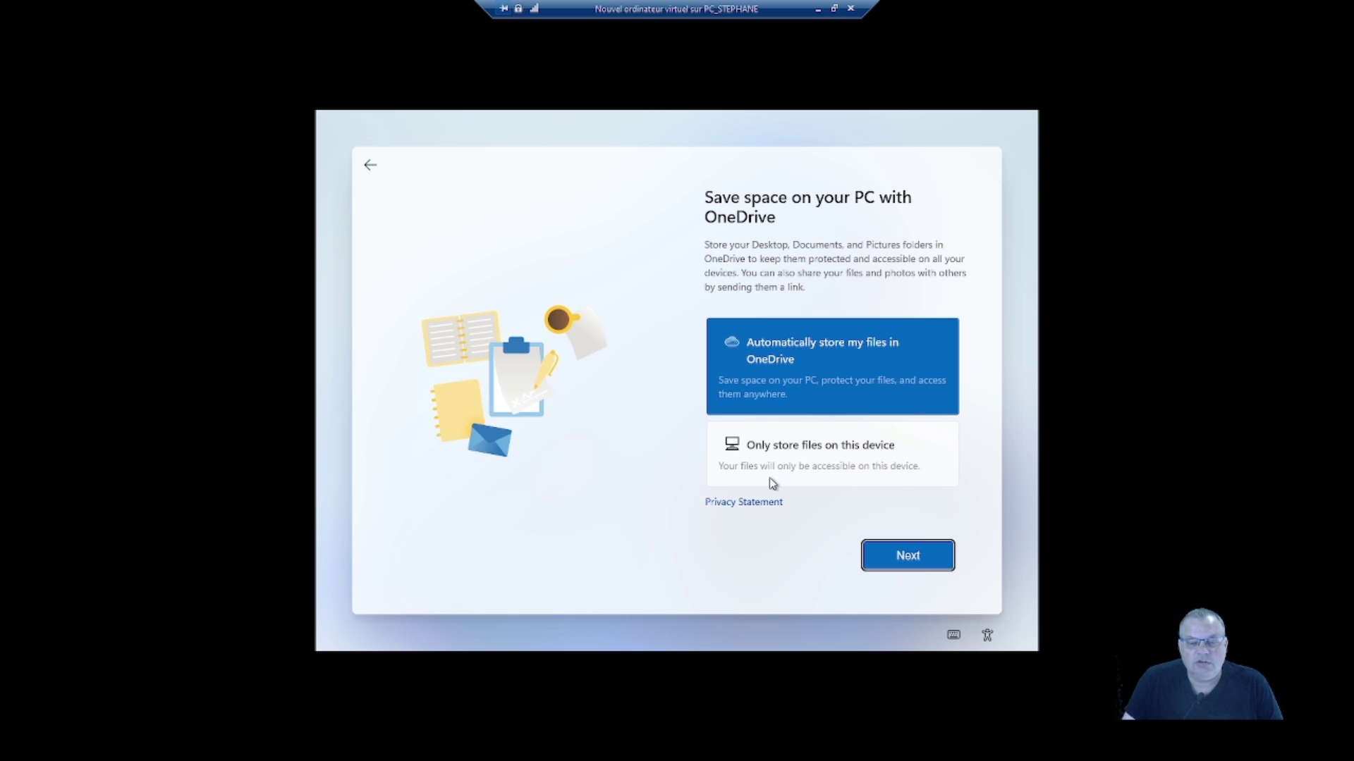
pyautogui.click(835, 475)
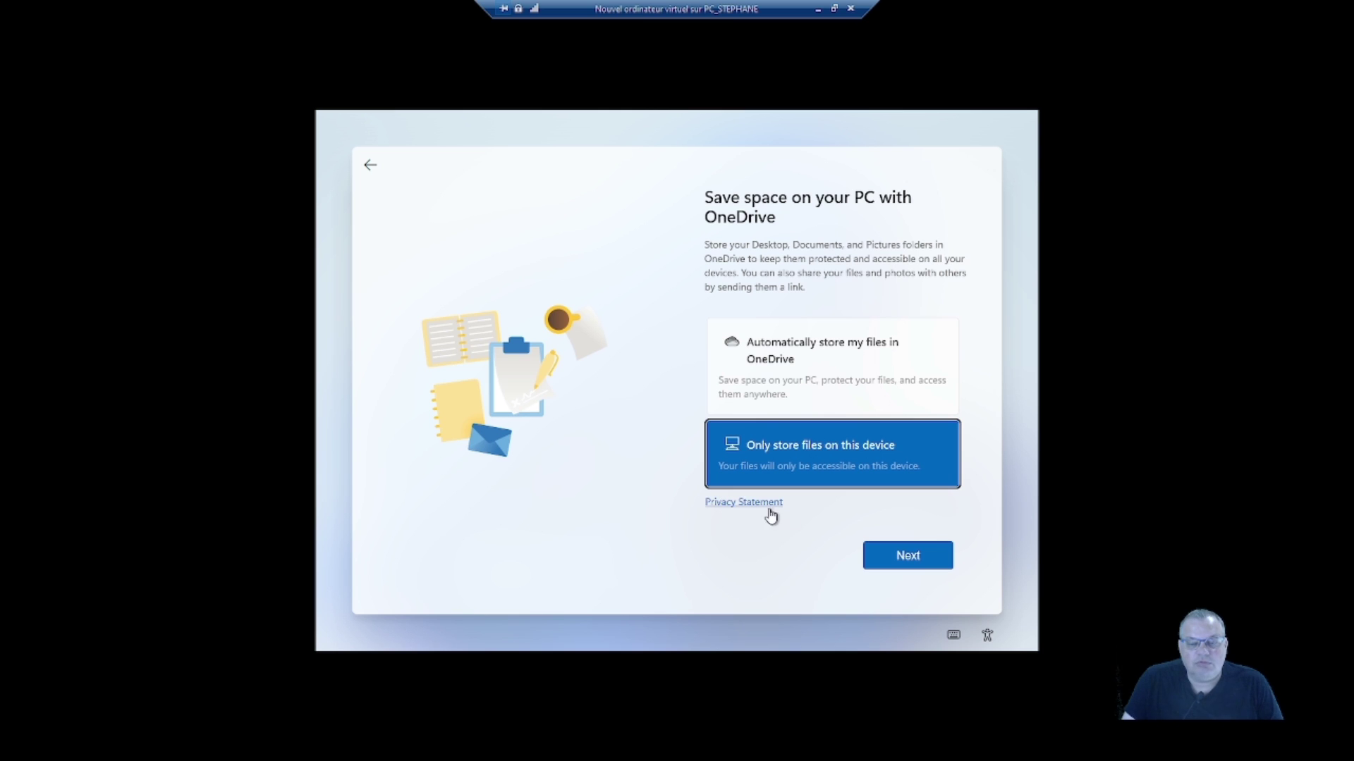
pyautogui.click(893, 559)
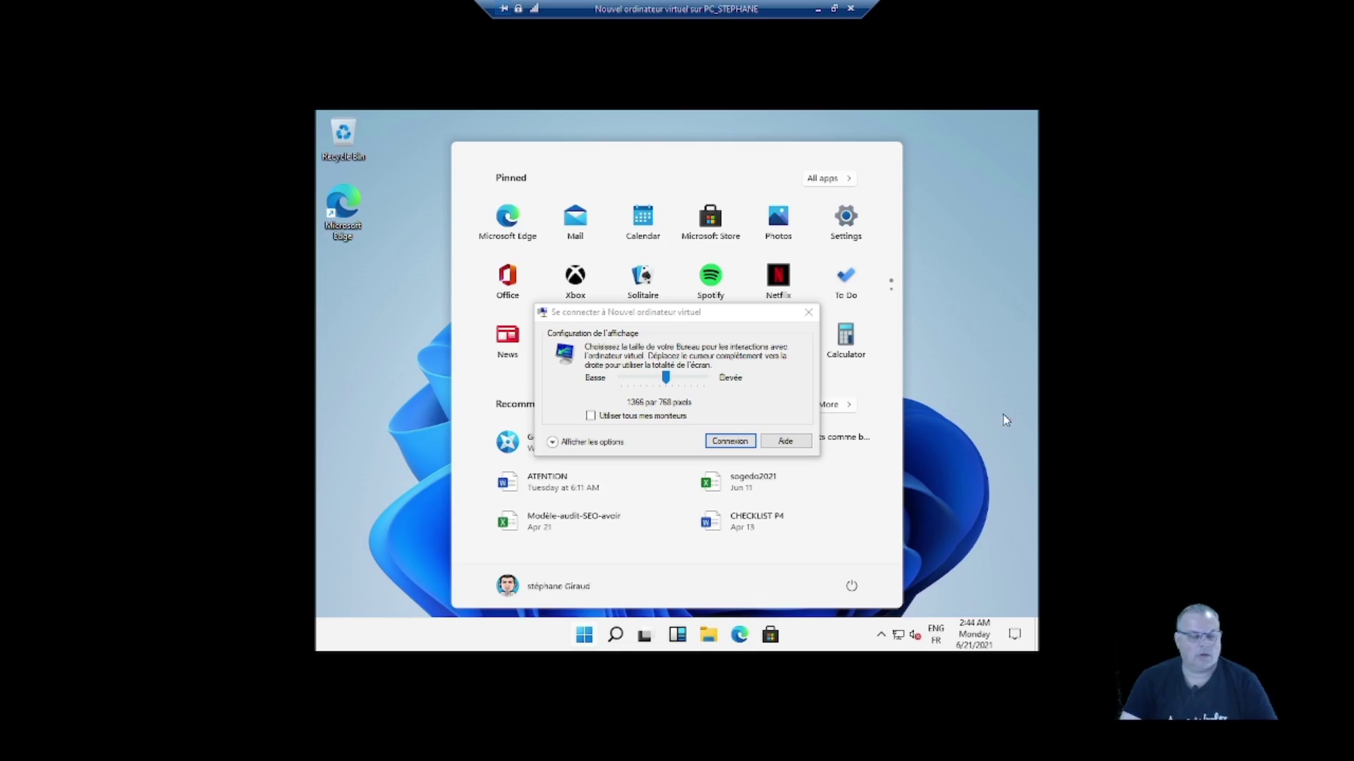
# - Dismiss the display size prompt and Start menu, then open and close taskbar settings
pyautogui.click(808, 313)
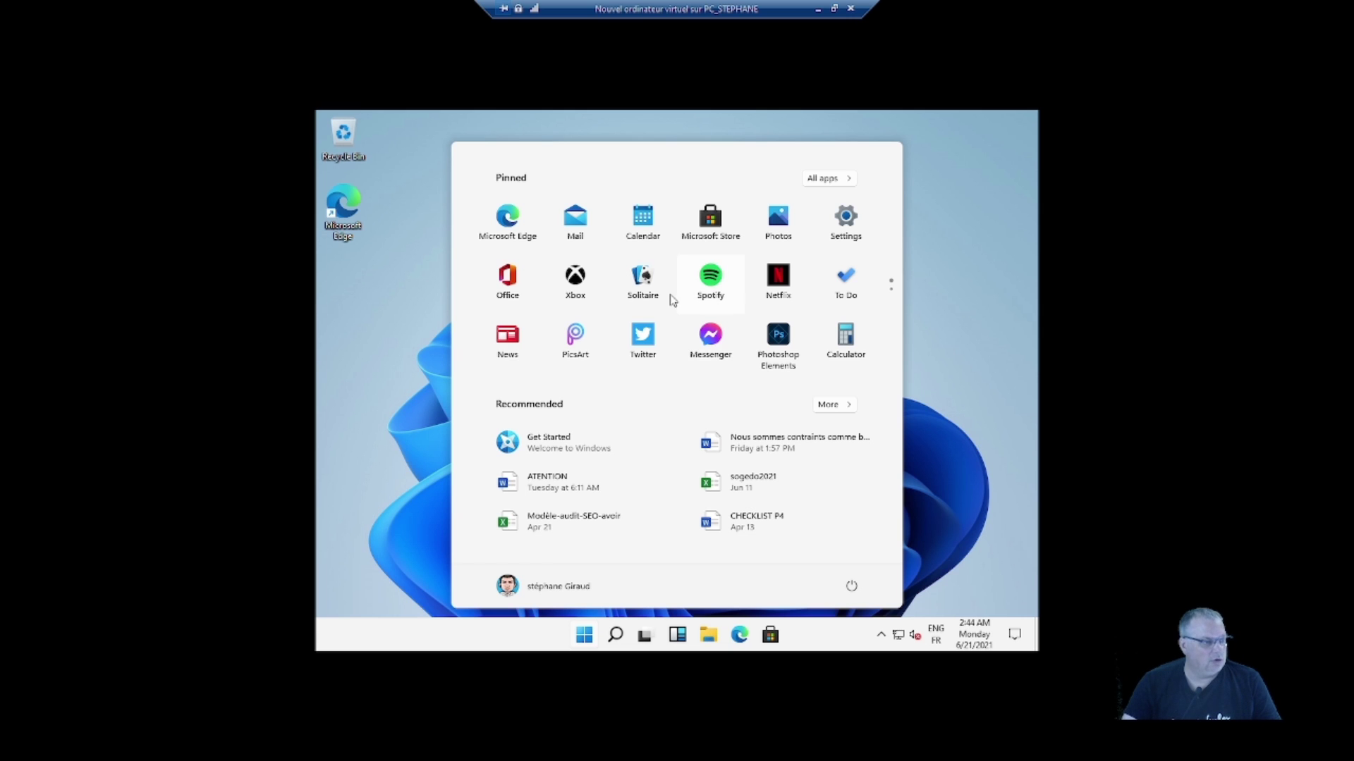
pyautogui.click(438, 405)
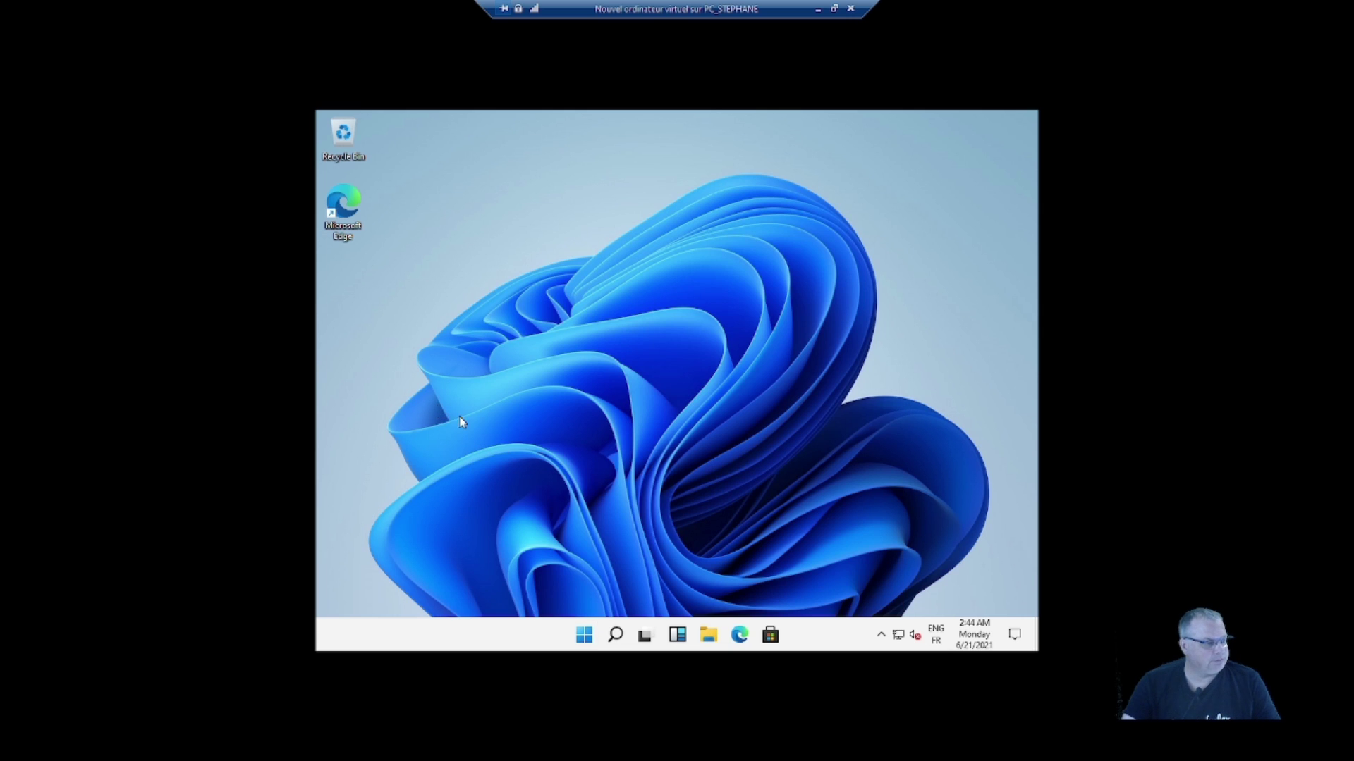
pyautogui.rightClick(551, 638)
pyautogui.click(564, 631)
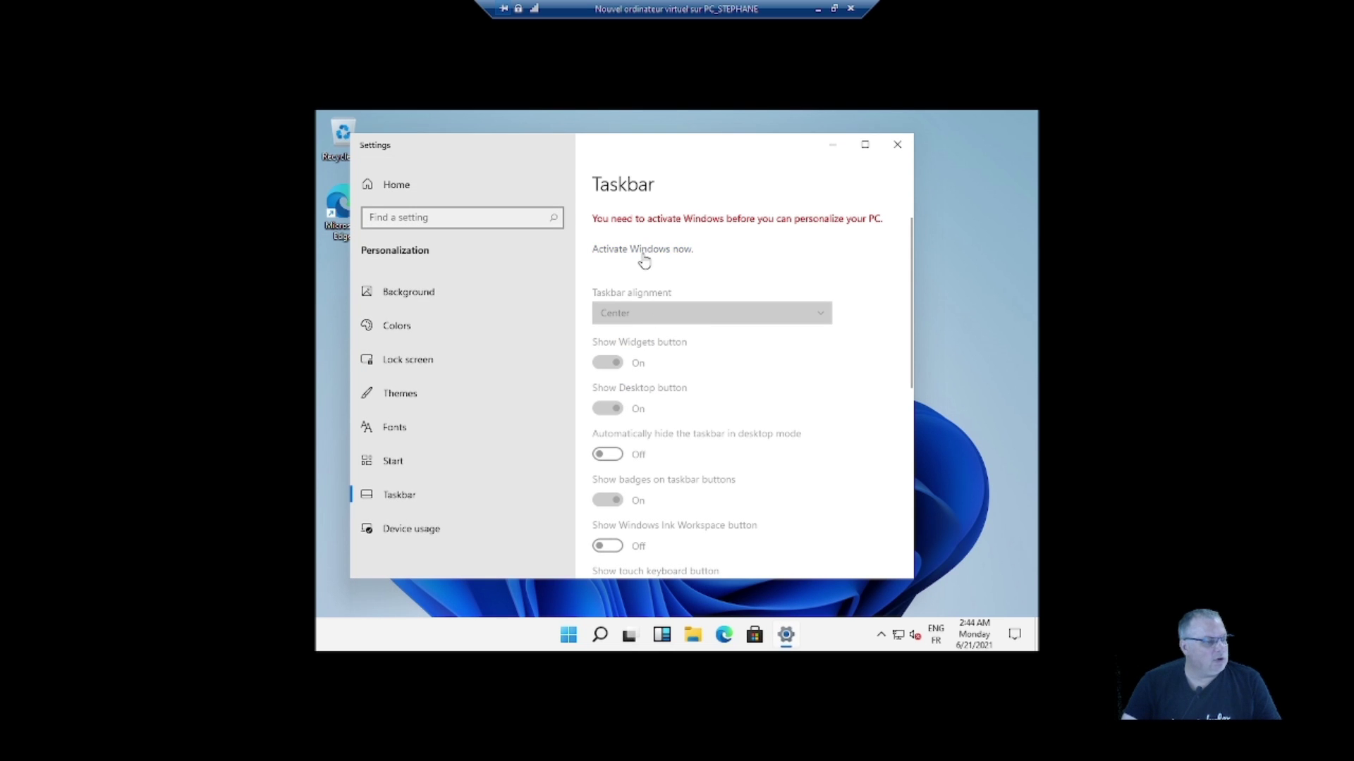
pyautogui.click(897, 145)
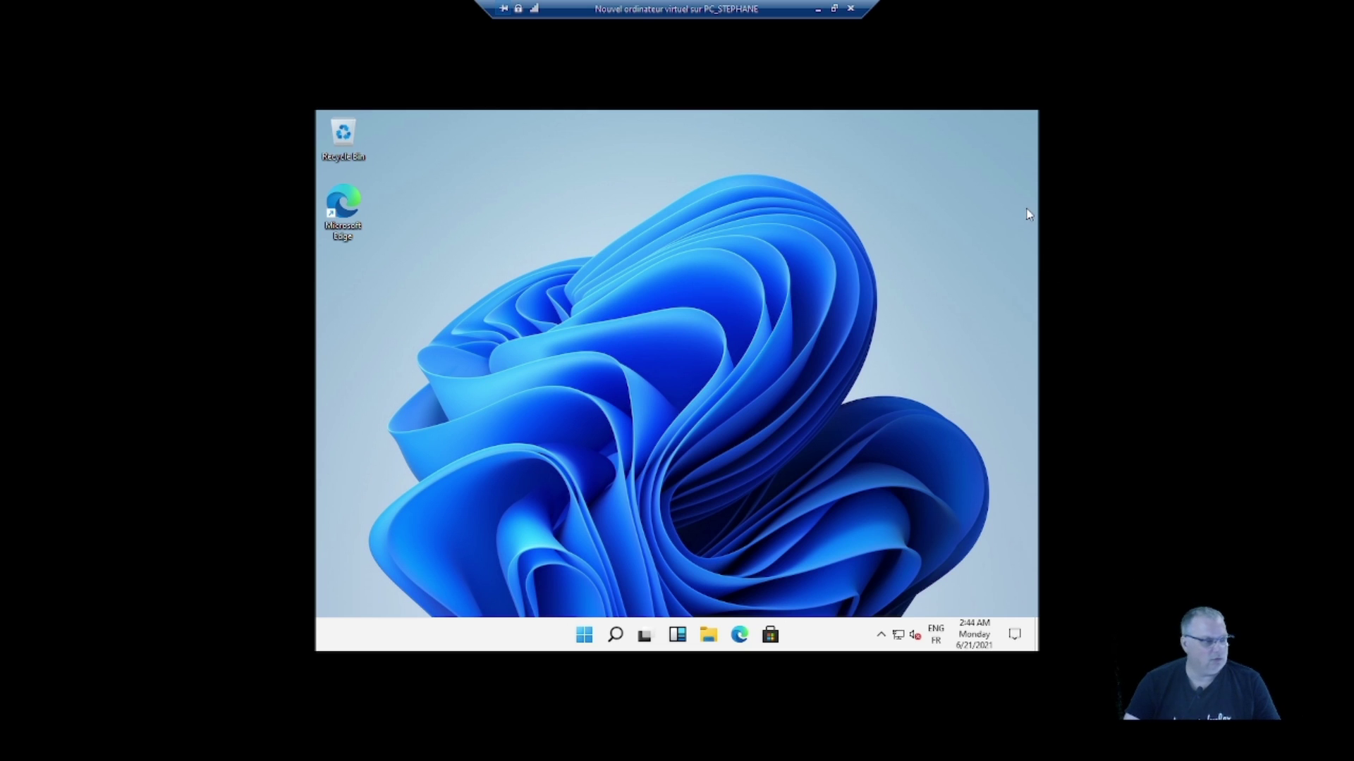
# - Open Settings from quick actions, close it, and show the desktop context menu
pyautogui.click(1017, 636)
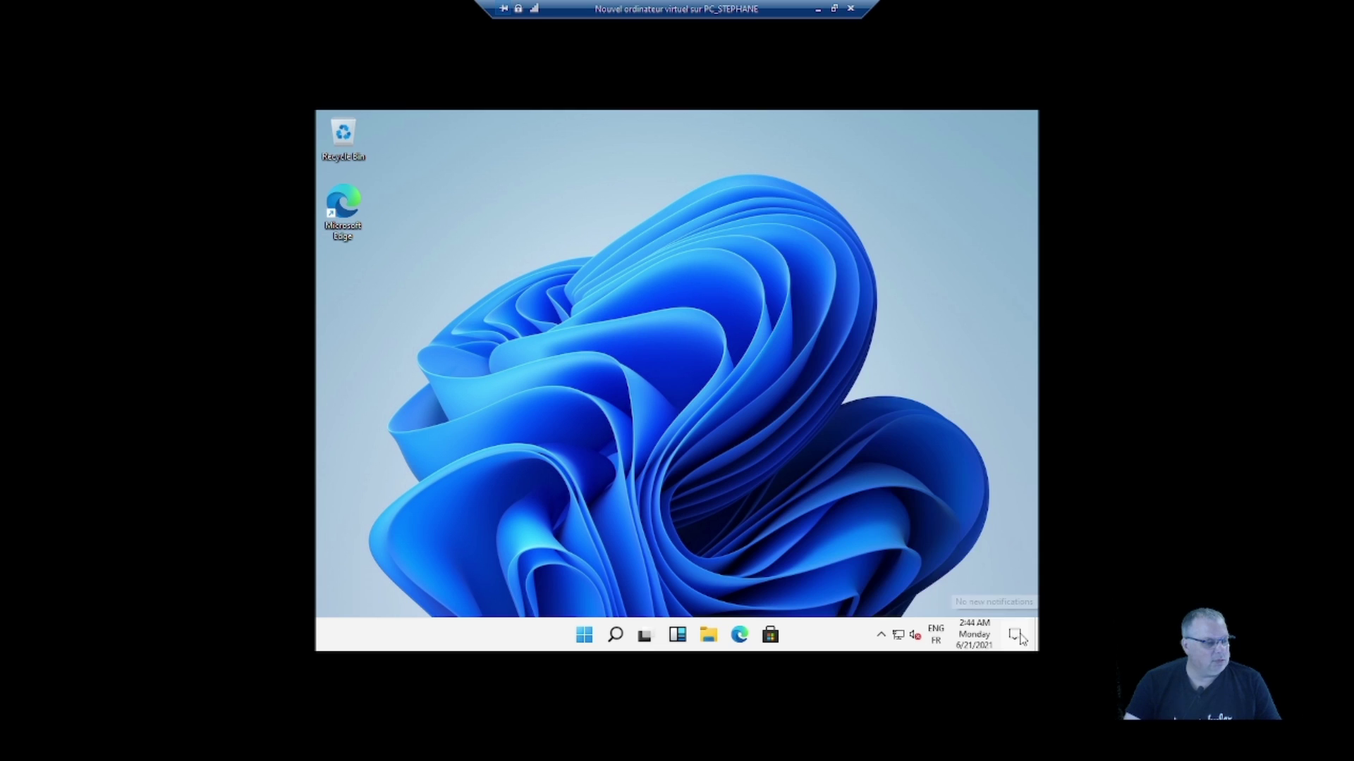
pyautogui.click(944, 596)
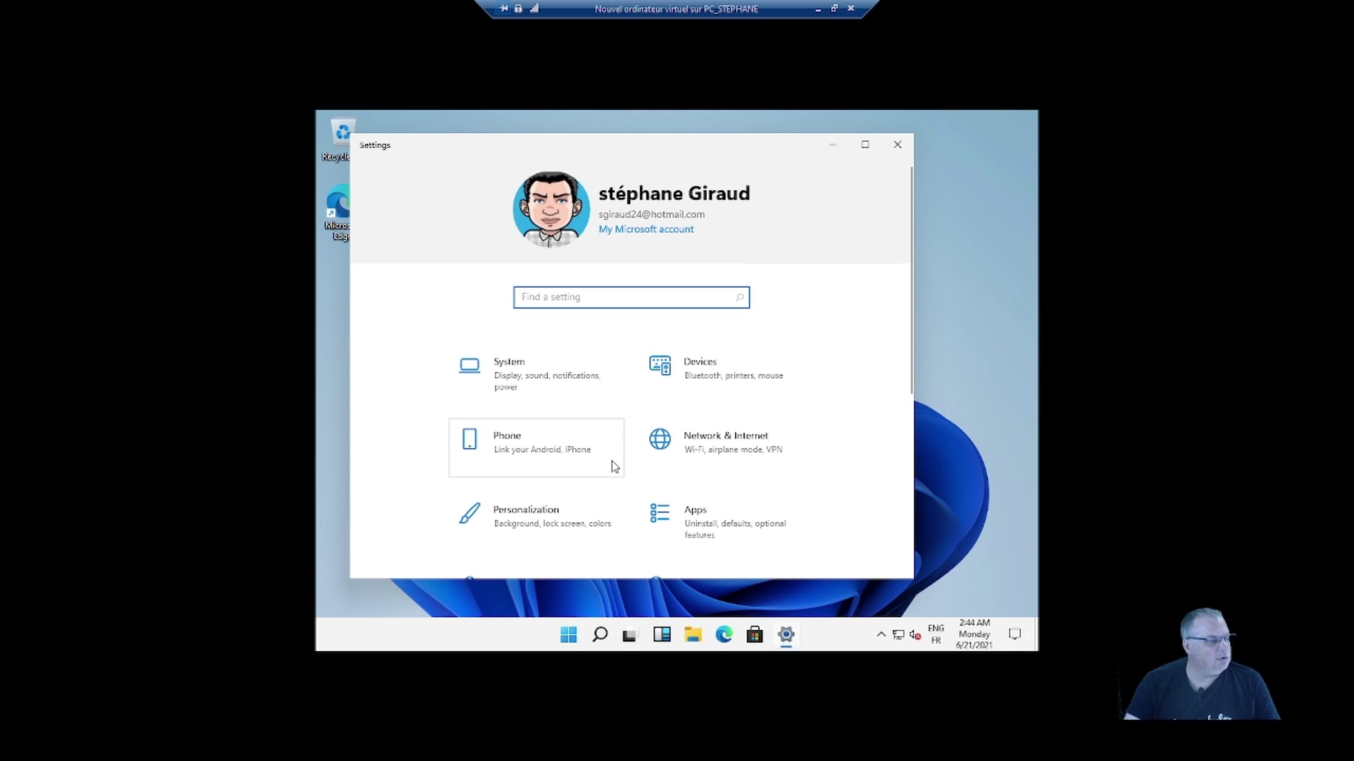
pyautogui.click(897, 146)
pyautogui.rightClick(604, 301)
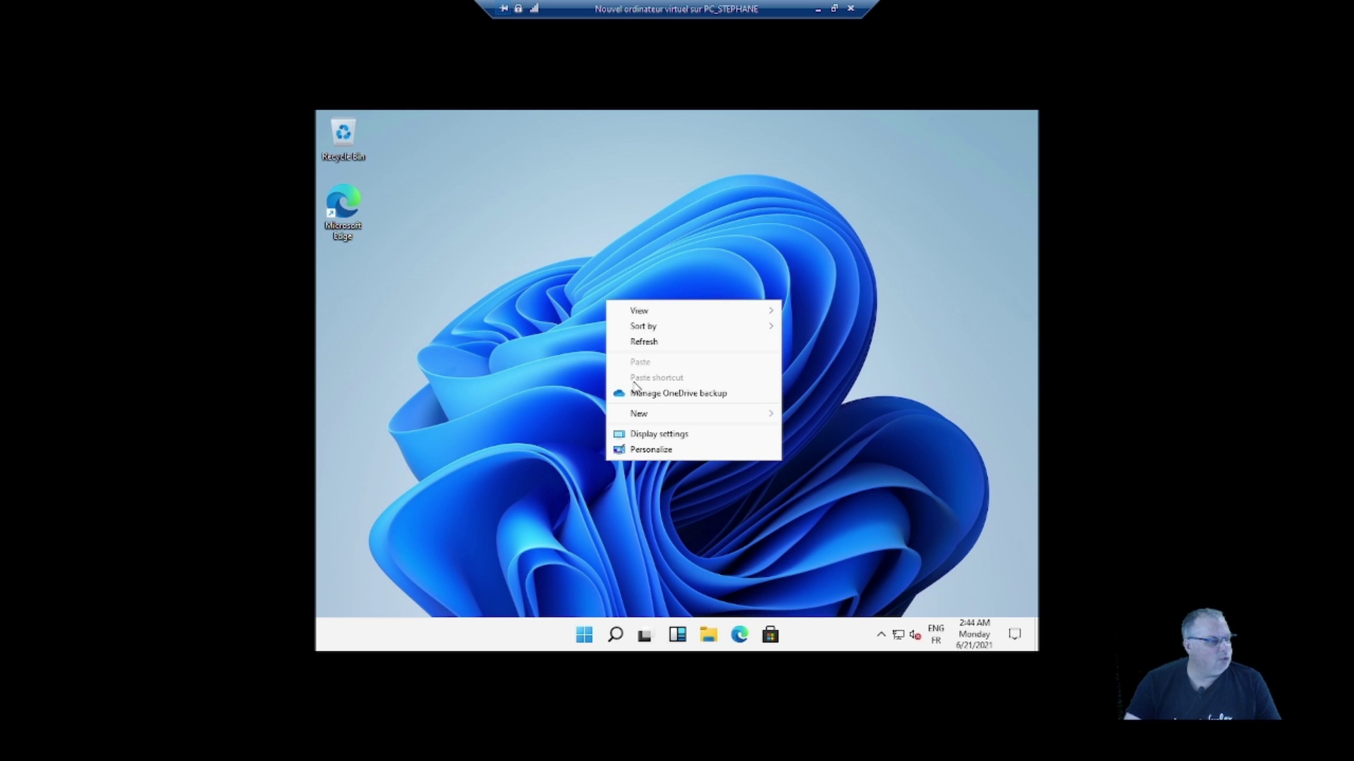
# - In Display settings, change the resolution to 1920 × 1080, keep it, and close Settings
pyautogui.click(646, 433)
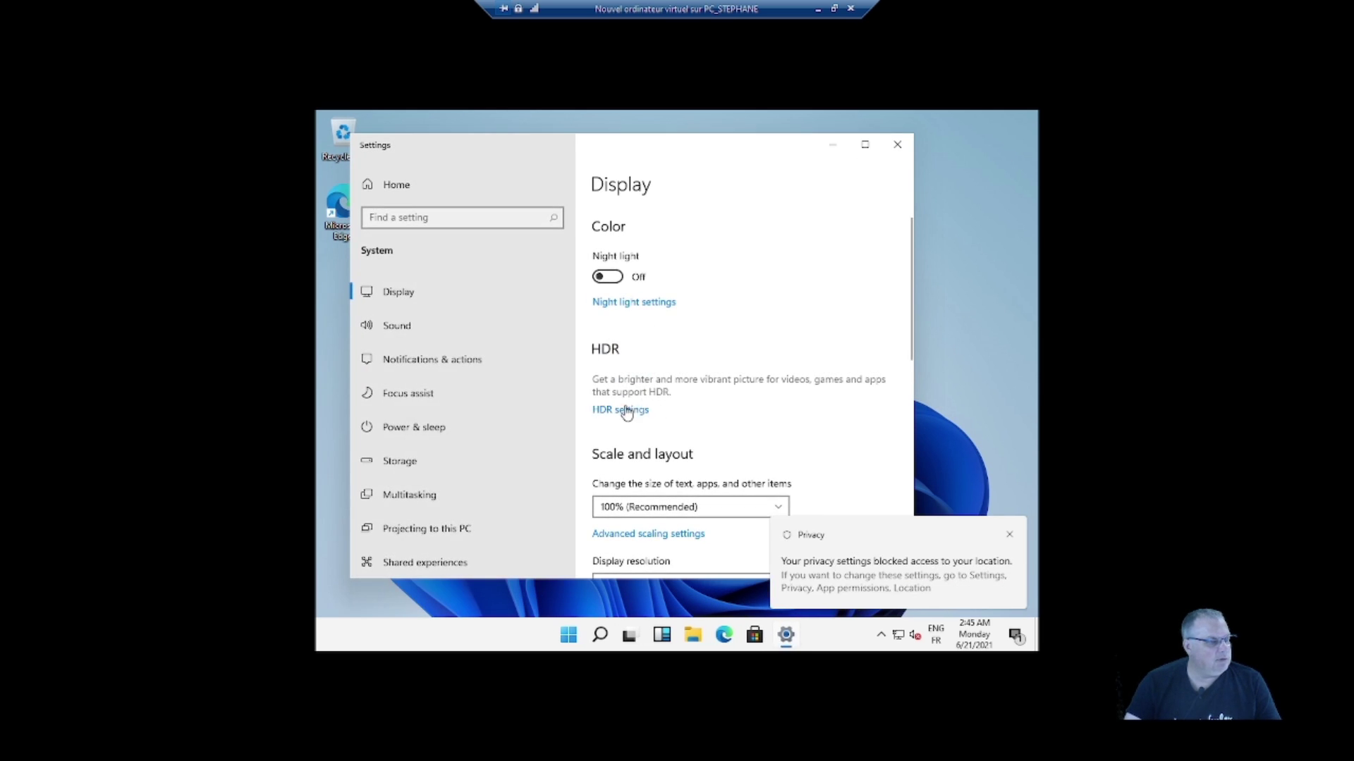
pyautogui.scroll(-5, 677, 409)
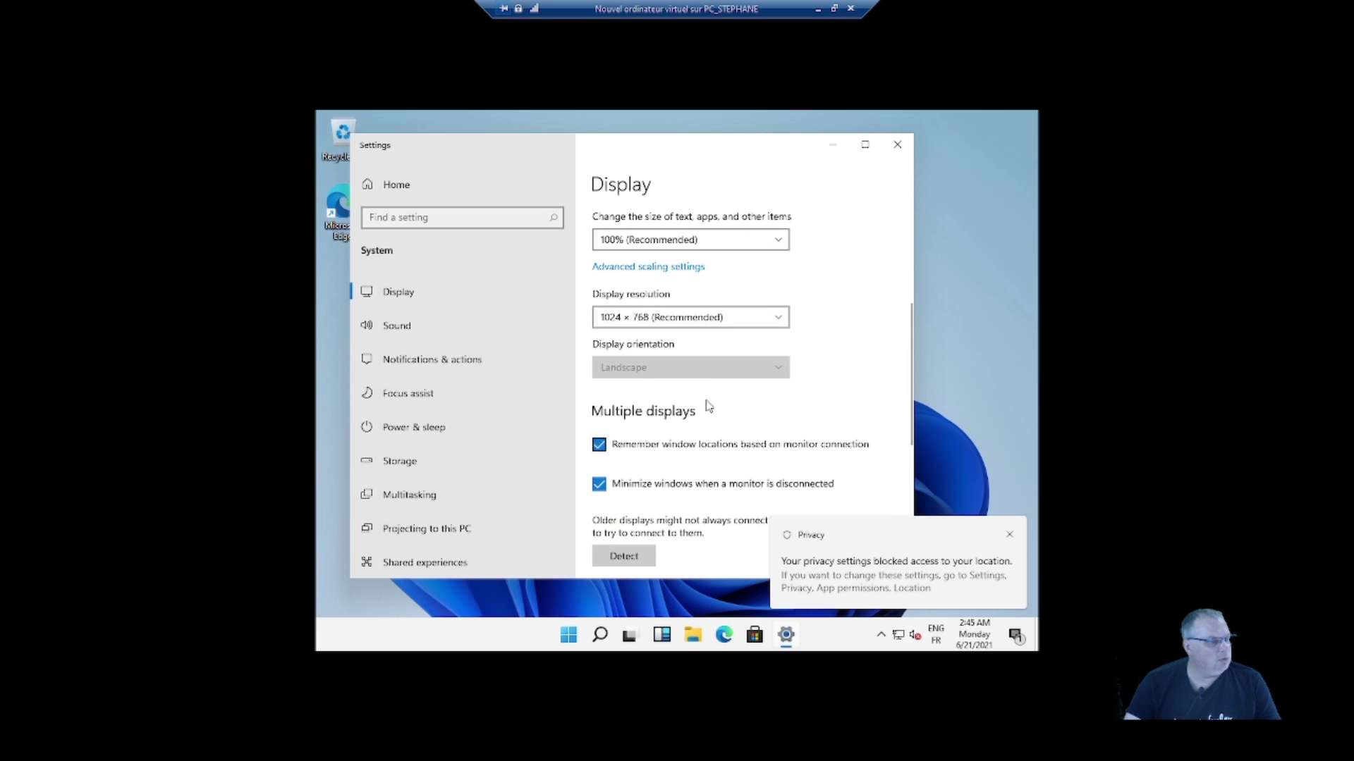
pyautogui.click(769, 319)
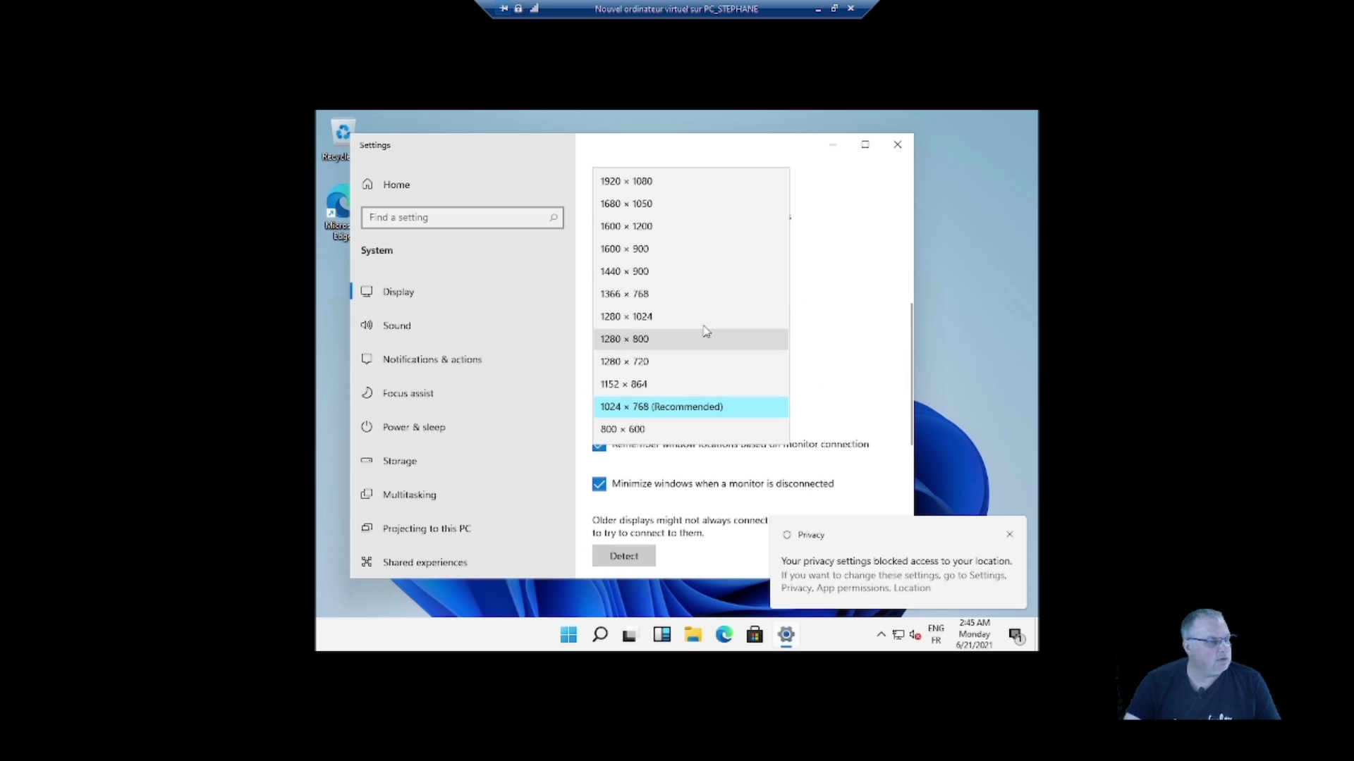
pyautogui.click(676, 203)
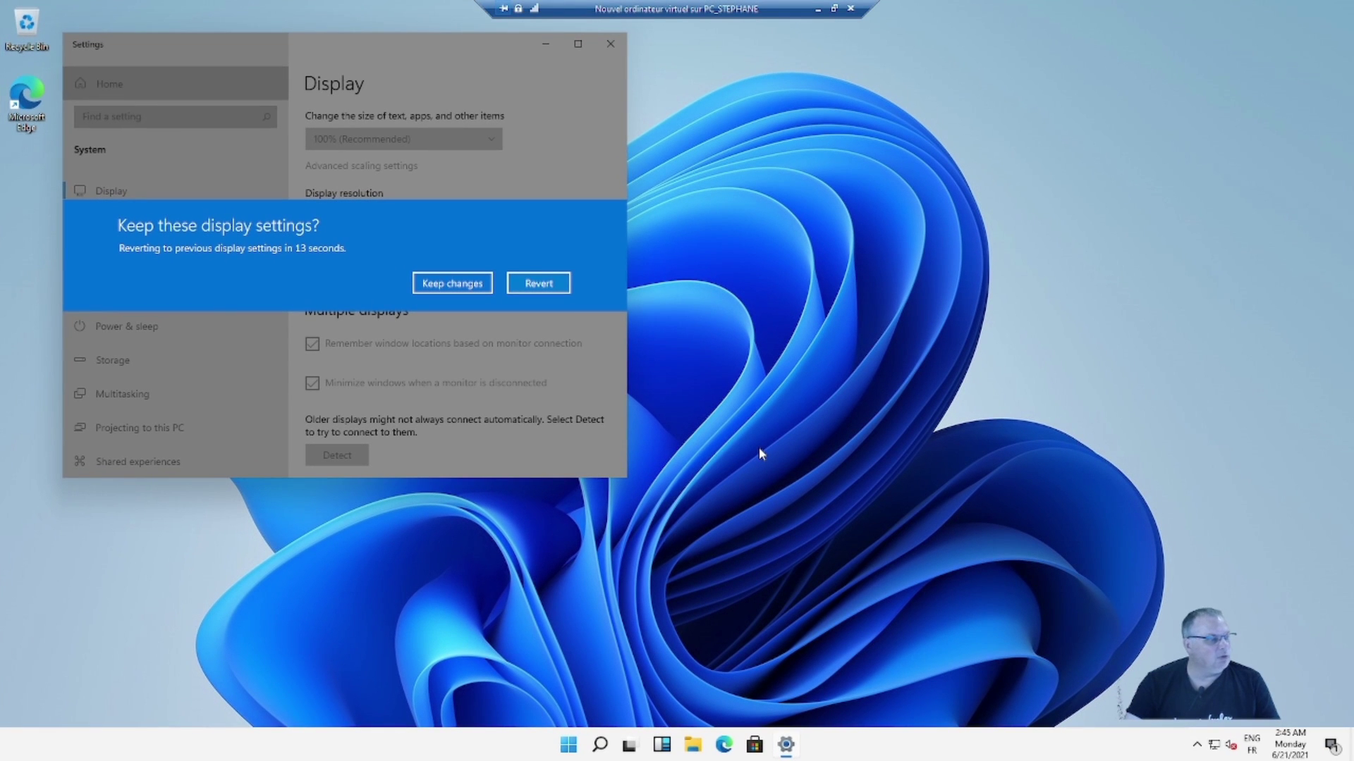
pyautogui.click(452, 283)
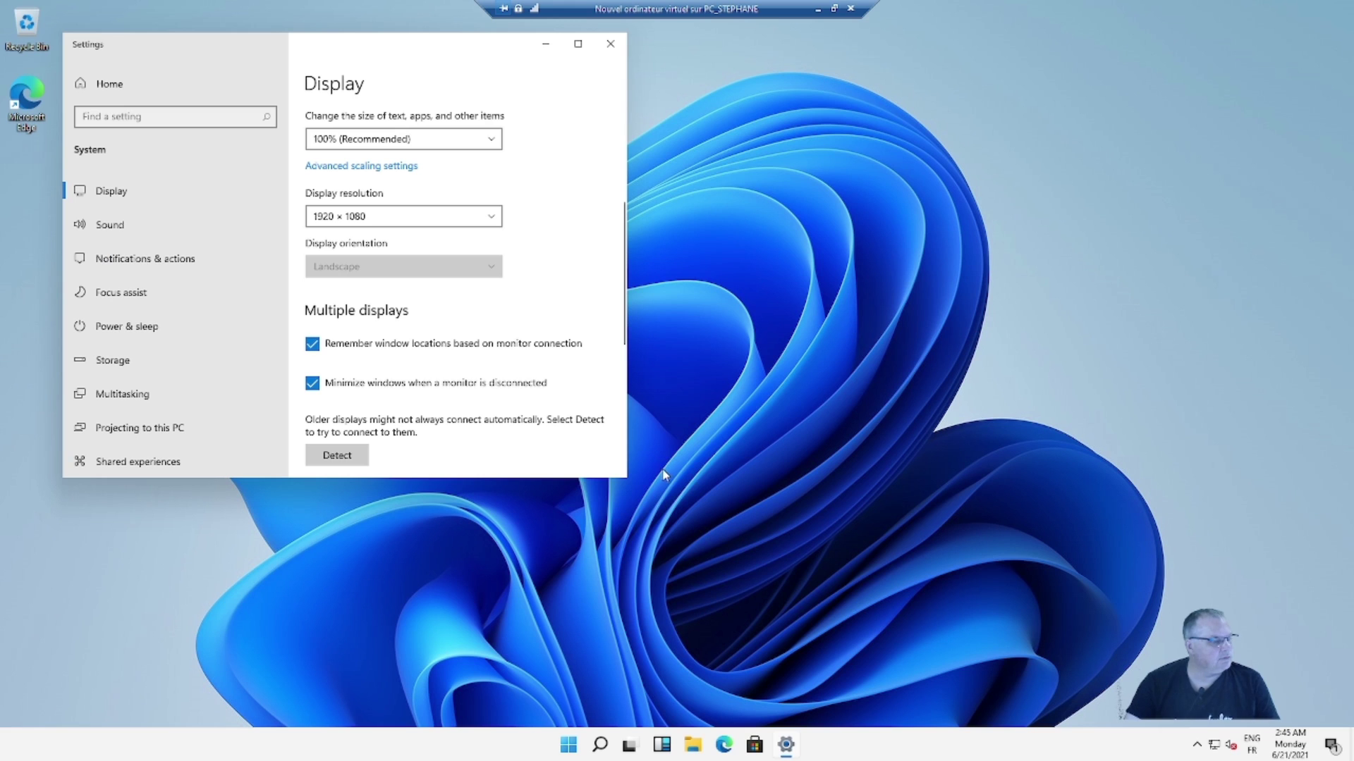
pyautogui.click(609, 43)
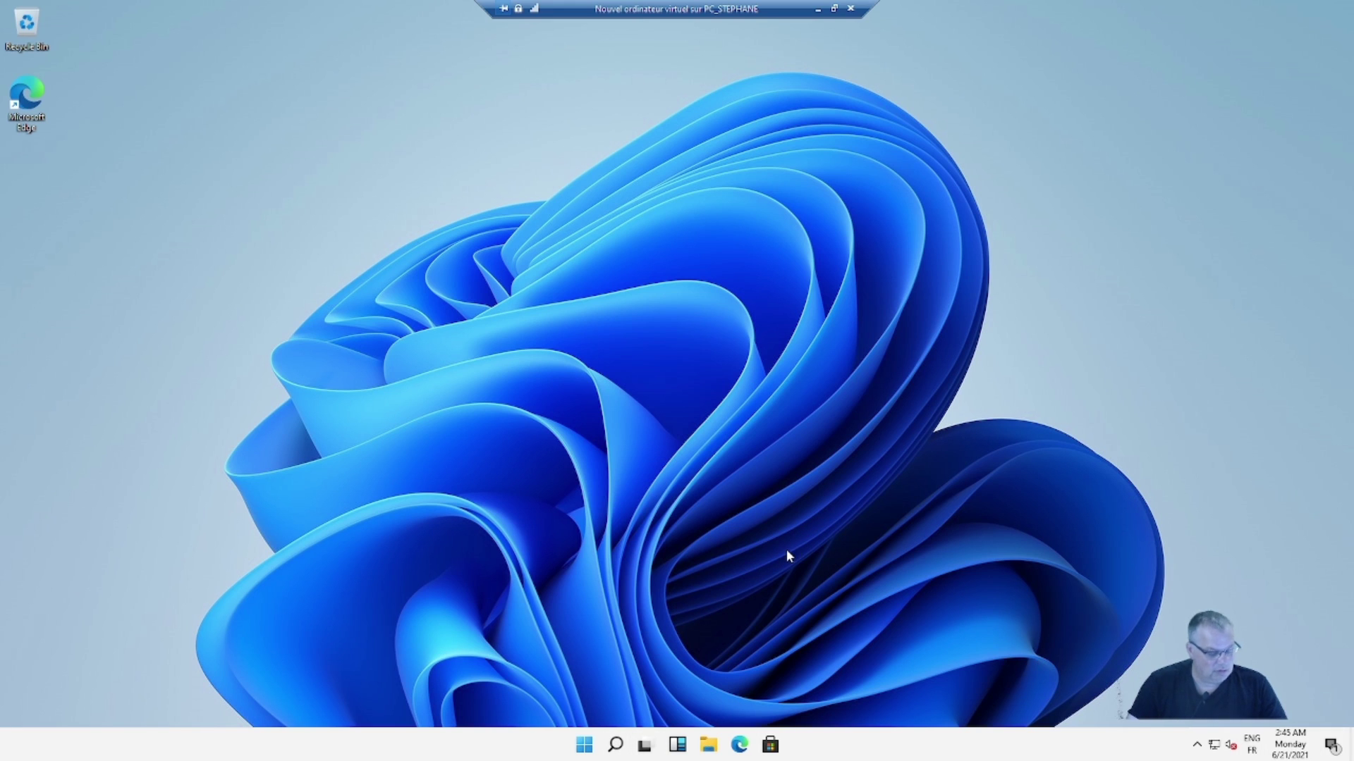
# - Open System > About with Win+Pause and confirm the edition is Windows 11 Pro
pyautogui.press('super+Pause')
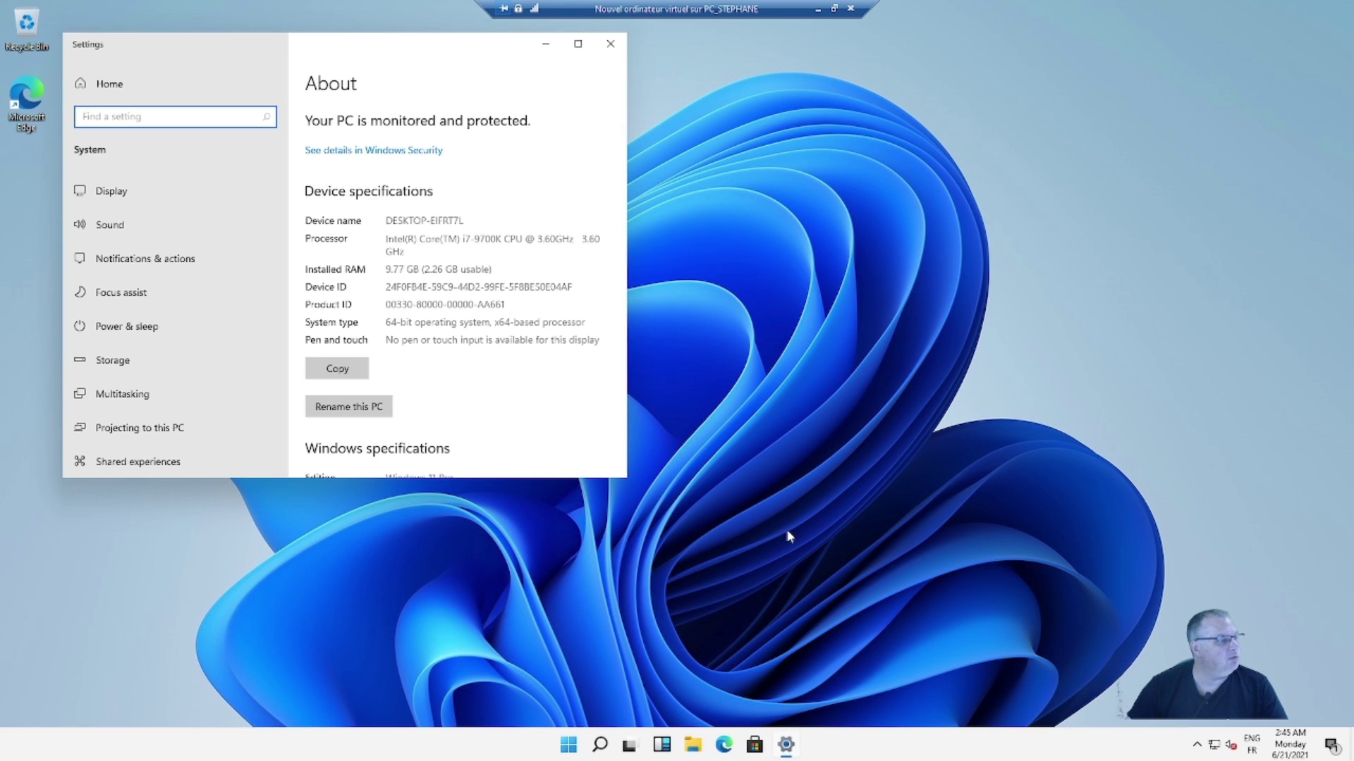
pyautogui.moveTo(436, 51); pyautogui.dragTo(664, 119)
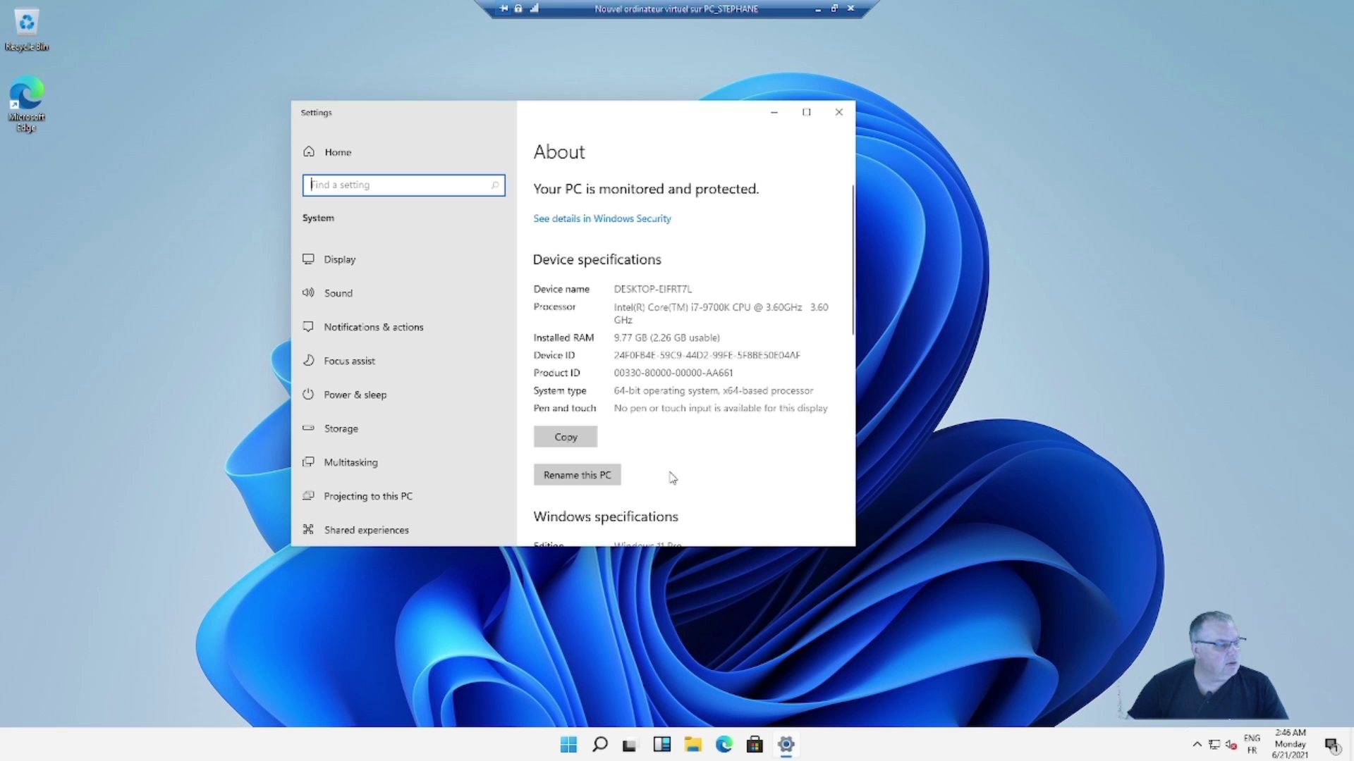
pyautogui.scroll(-3, 691, 484)
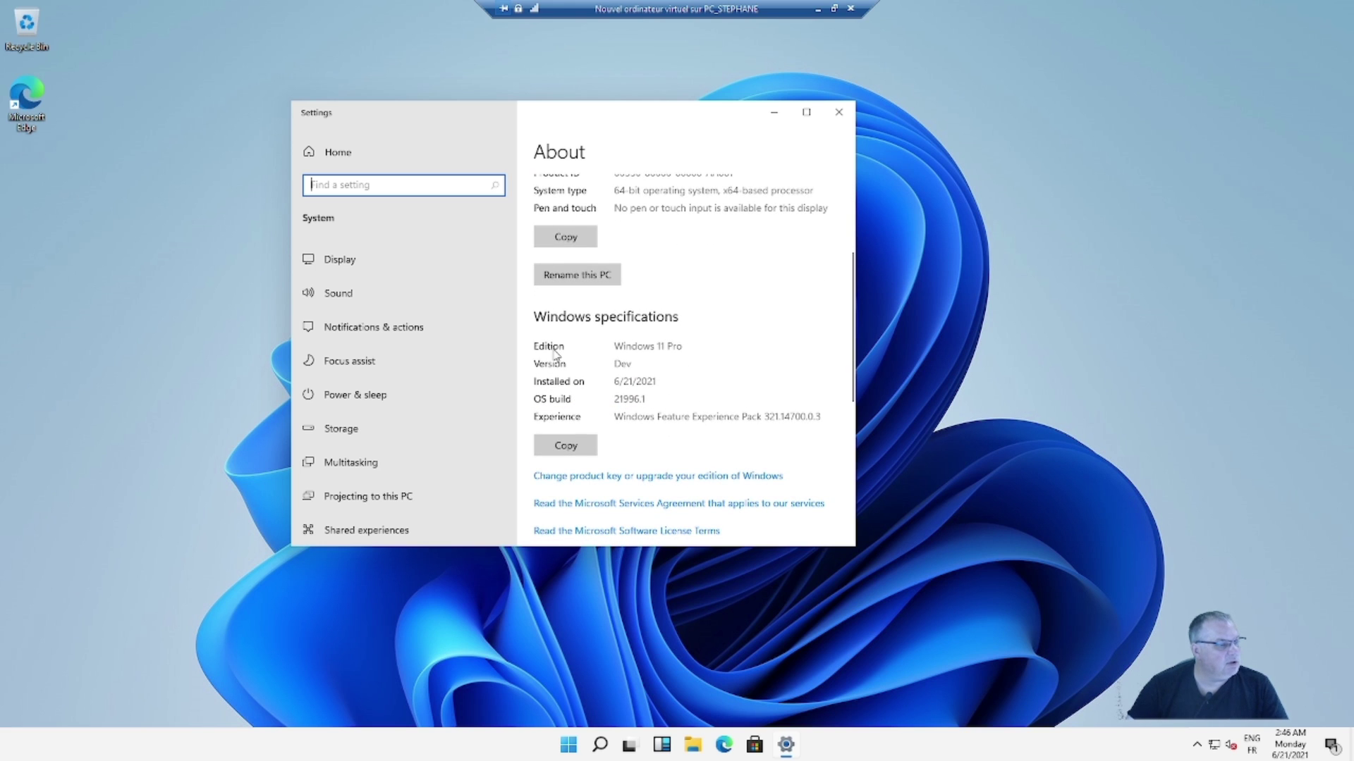
pyautogui.moveTo(614, 346); pyautogui.dragTo(695, 347)
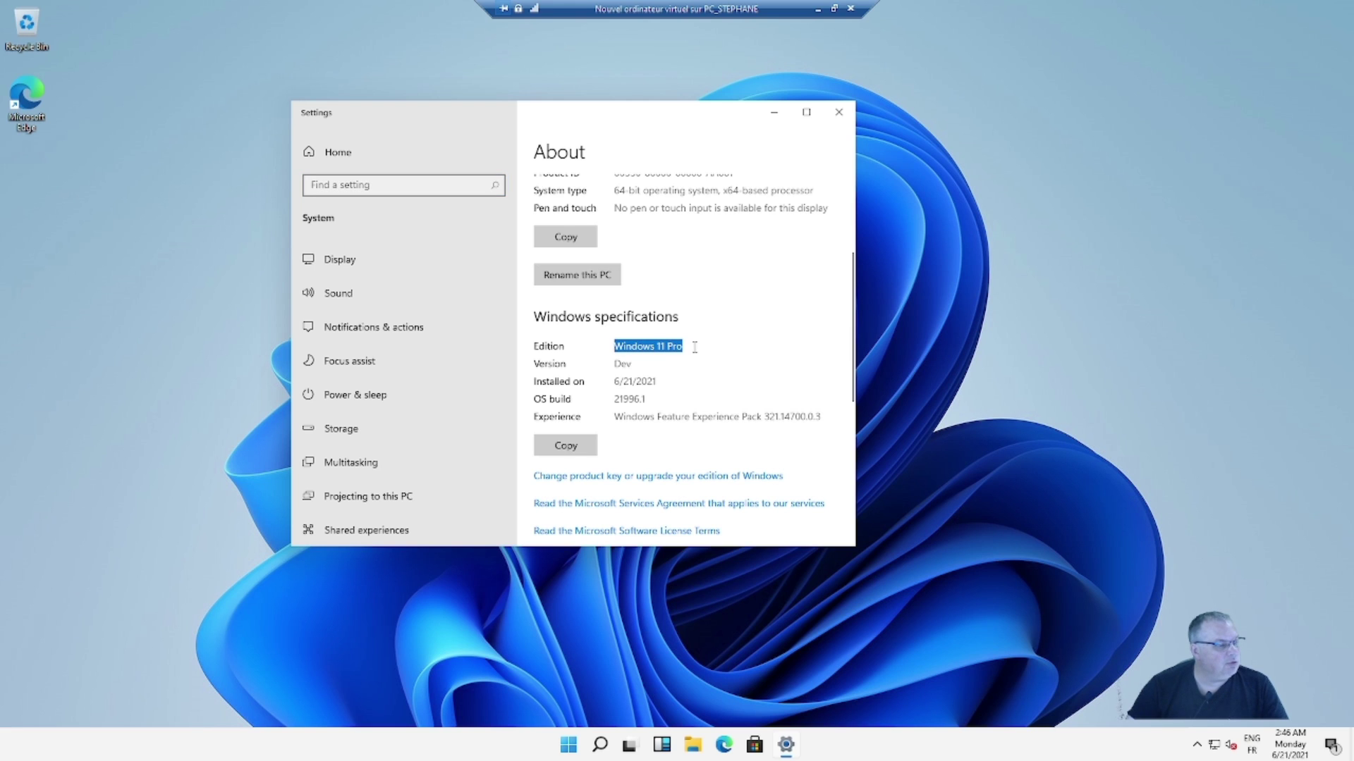
pyautogui.click(725, 370)
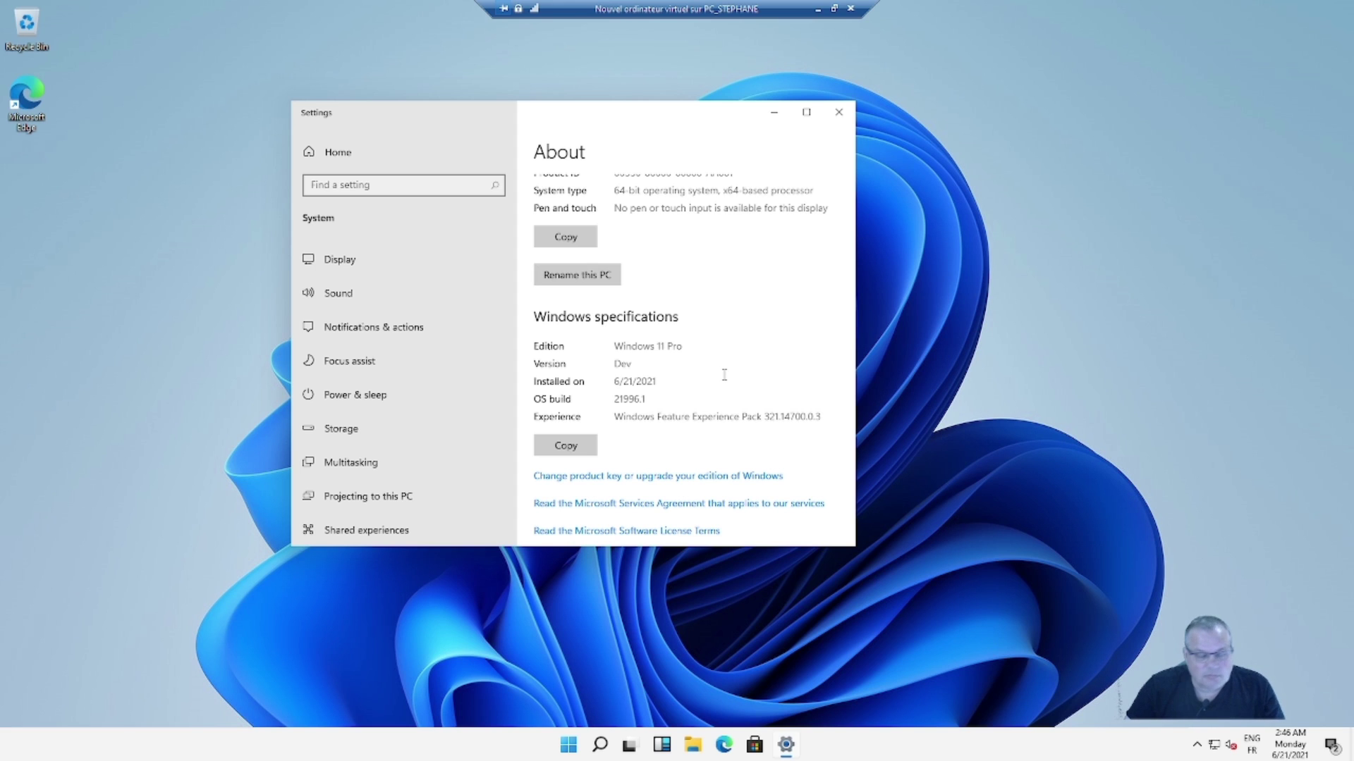
pyautogui.scroll(3, 699, 395)
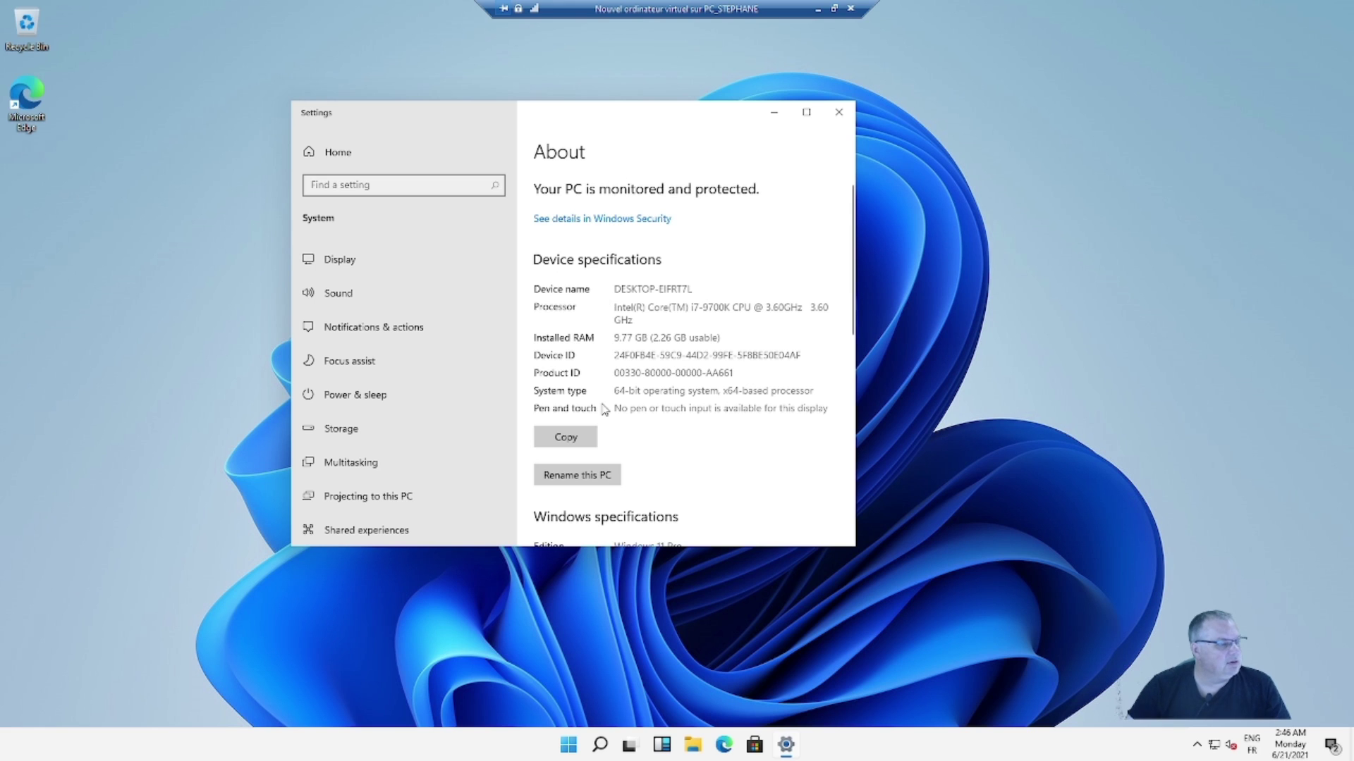
pyautogui.scroll(-3, 443, 453)
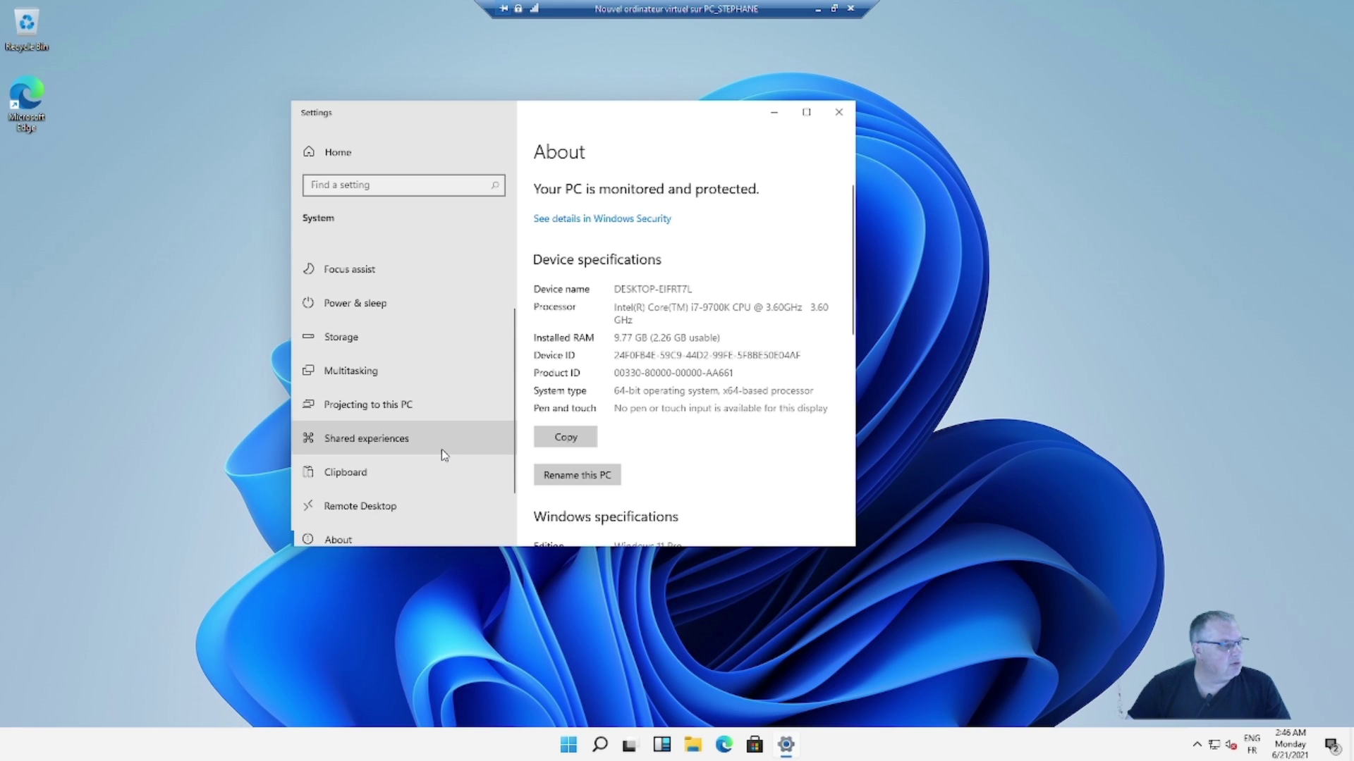
pyautogui.scroll(3, 442, 442)
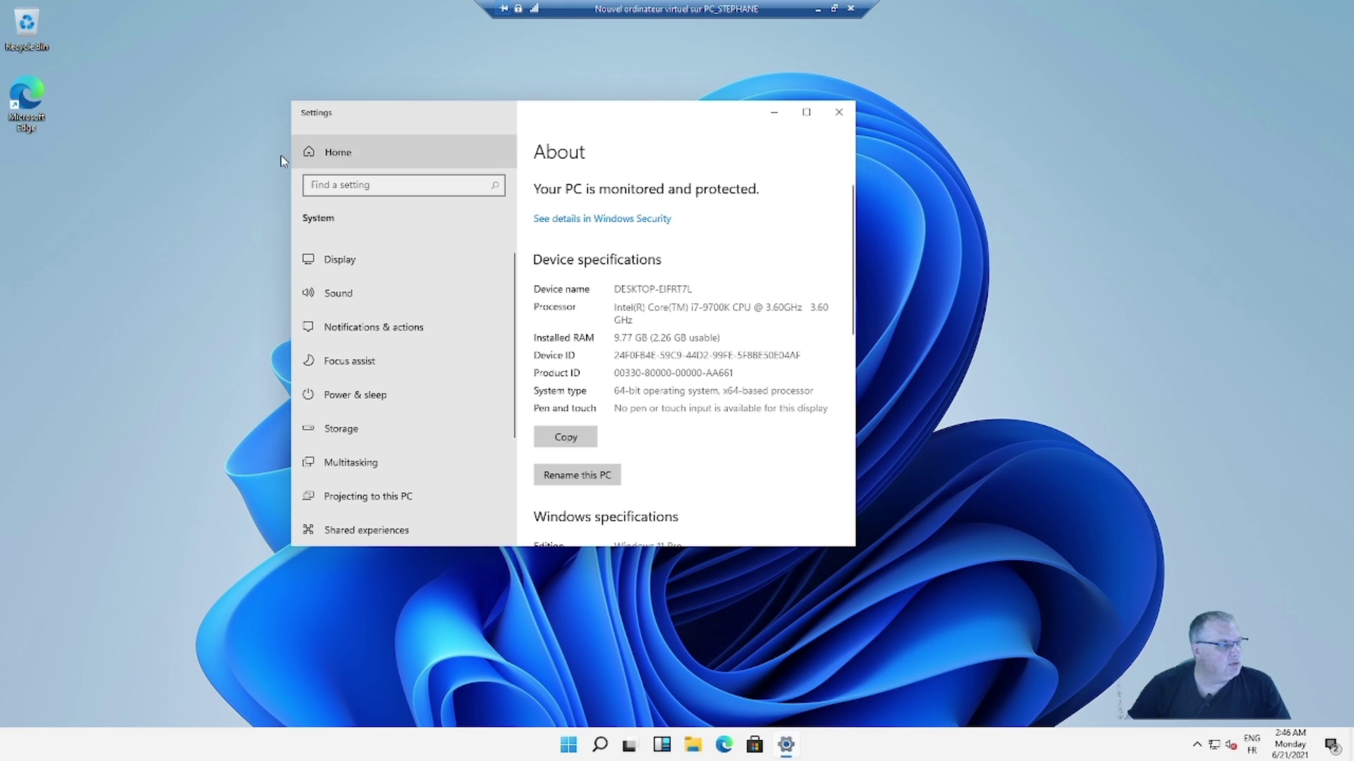
# - Download the pending Defender and .NET Framework updates from Update & Security
pyautogui.click(328, 154)
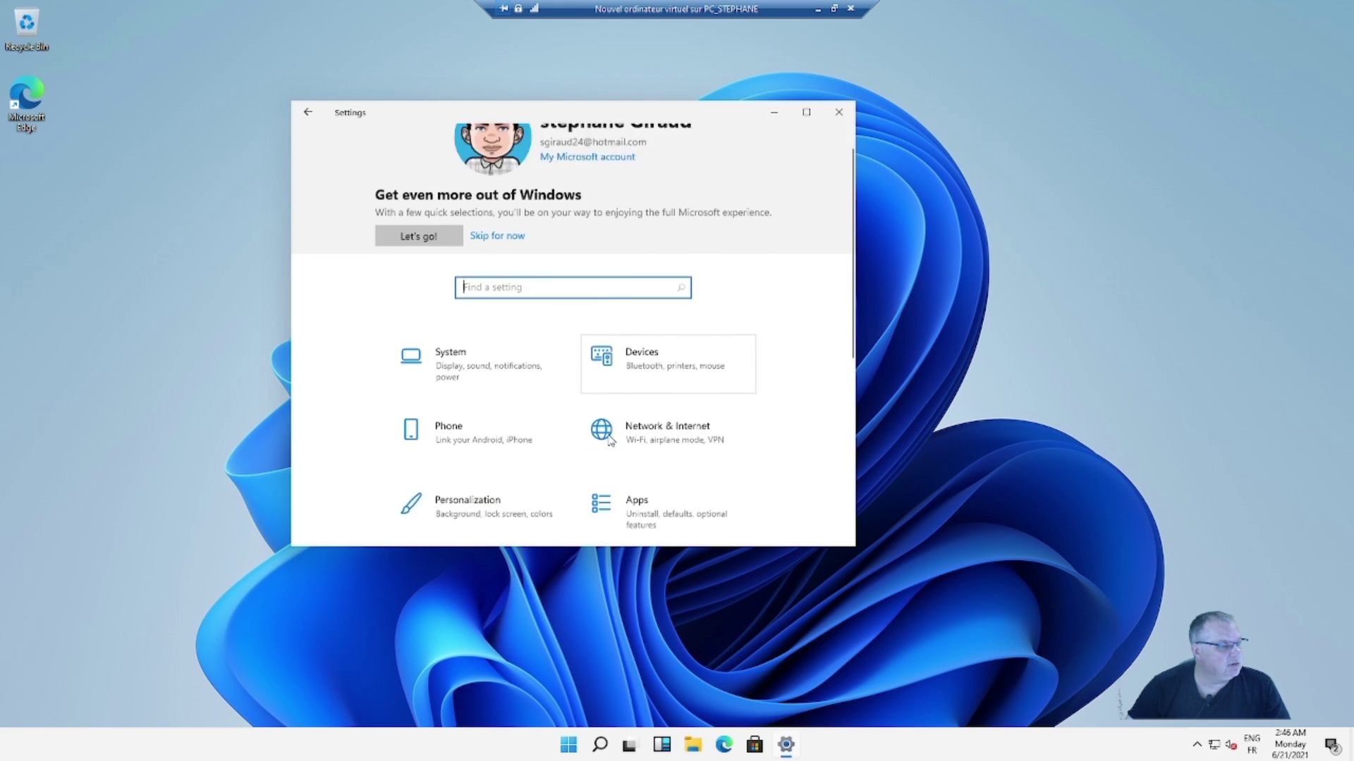
pyautogui.scroll(-3, 651, 451)
pyautogui.scroll(-2, 650, 451)
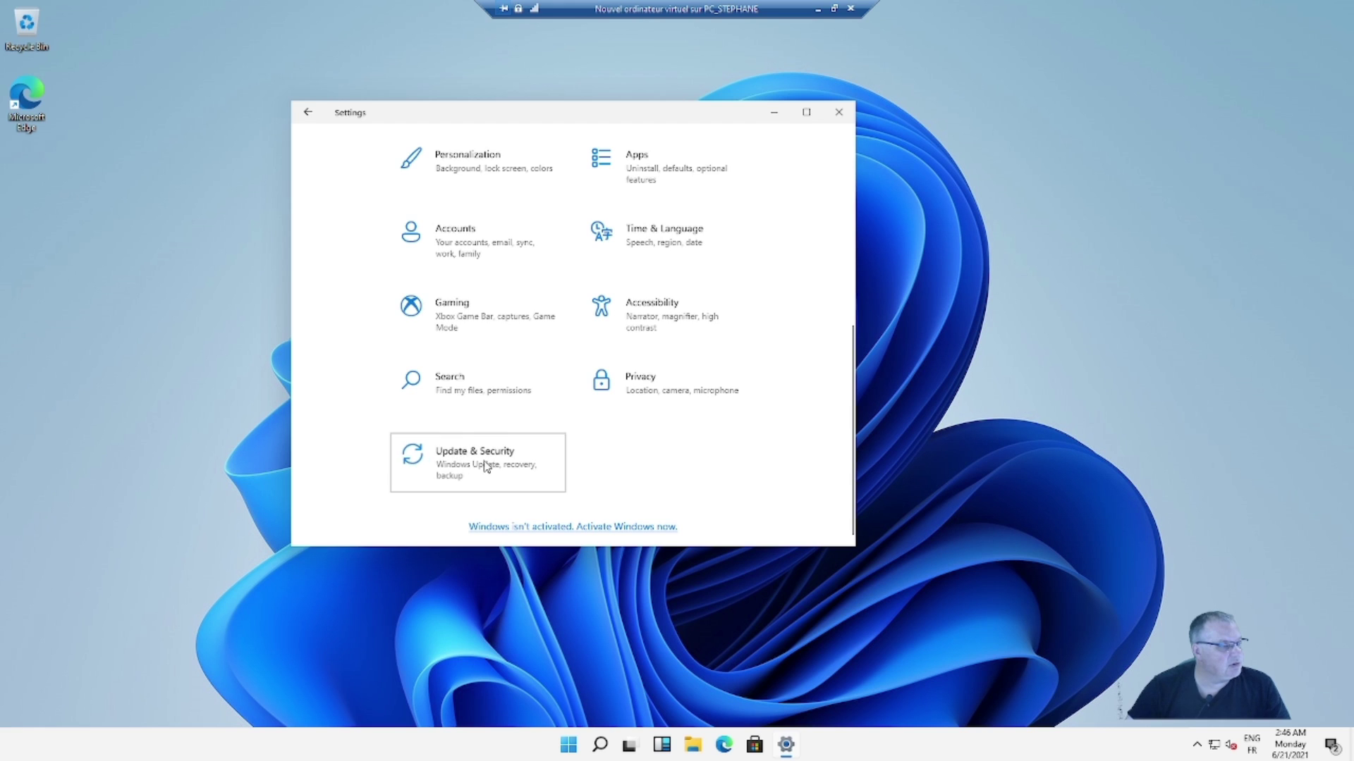
pyautogui.click(484, 464)
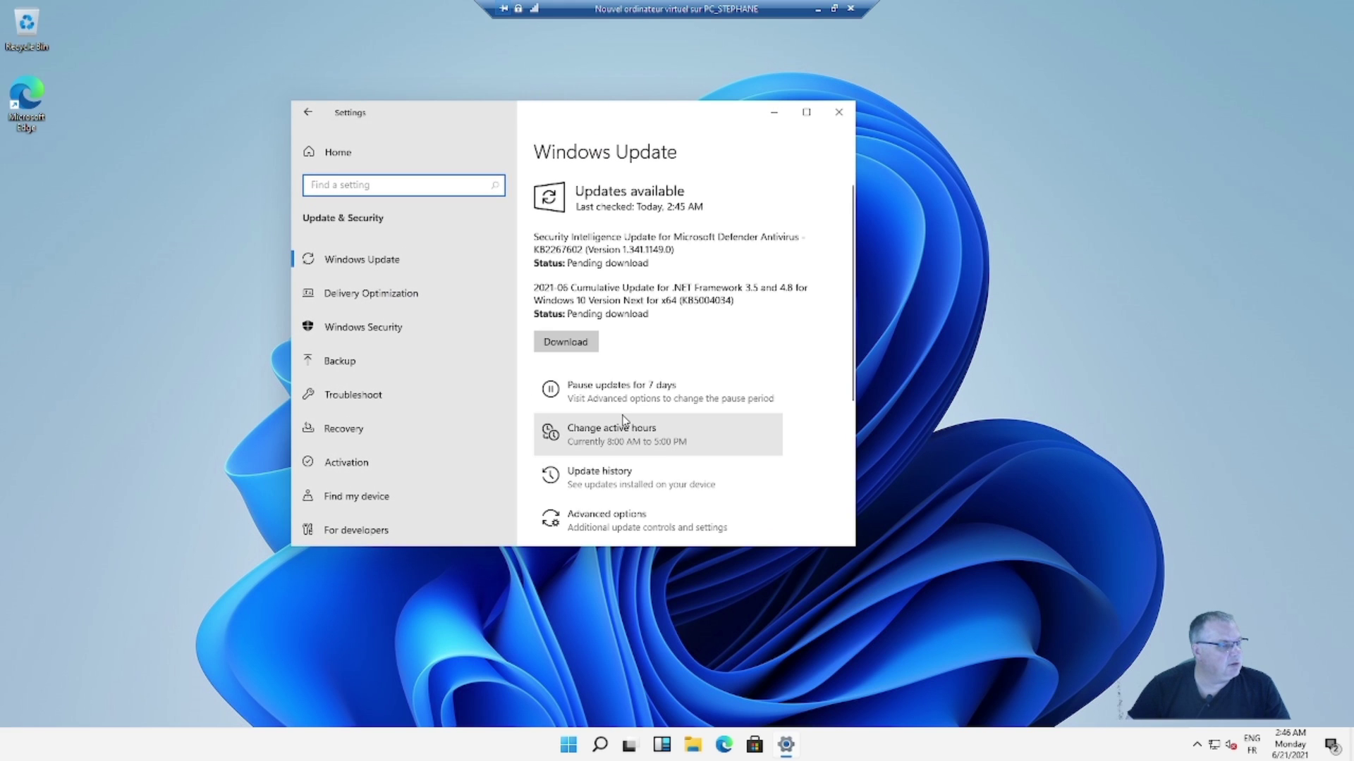
pyautogui.click(579, 342)
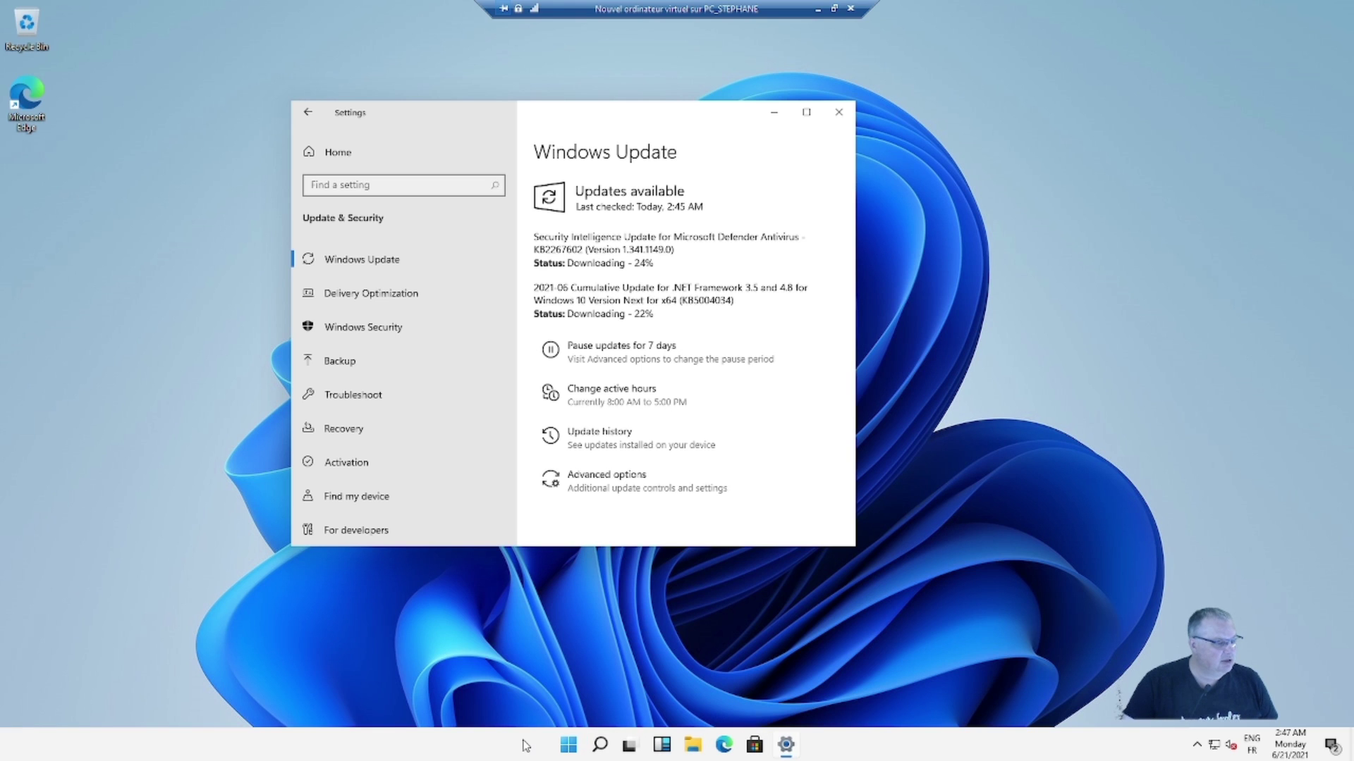
# - Reach the Activation page via taskbar settings, showing Windows 11 Pro not activated
pyautogui.rightClick(493, 750)
pyautogui.click(550, 741)
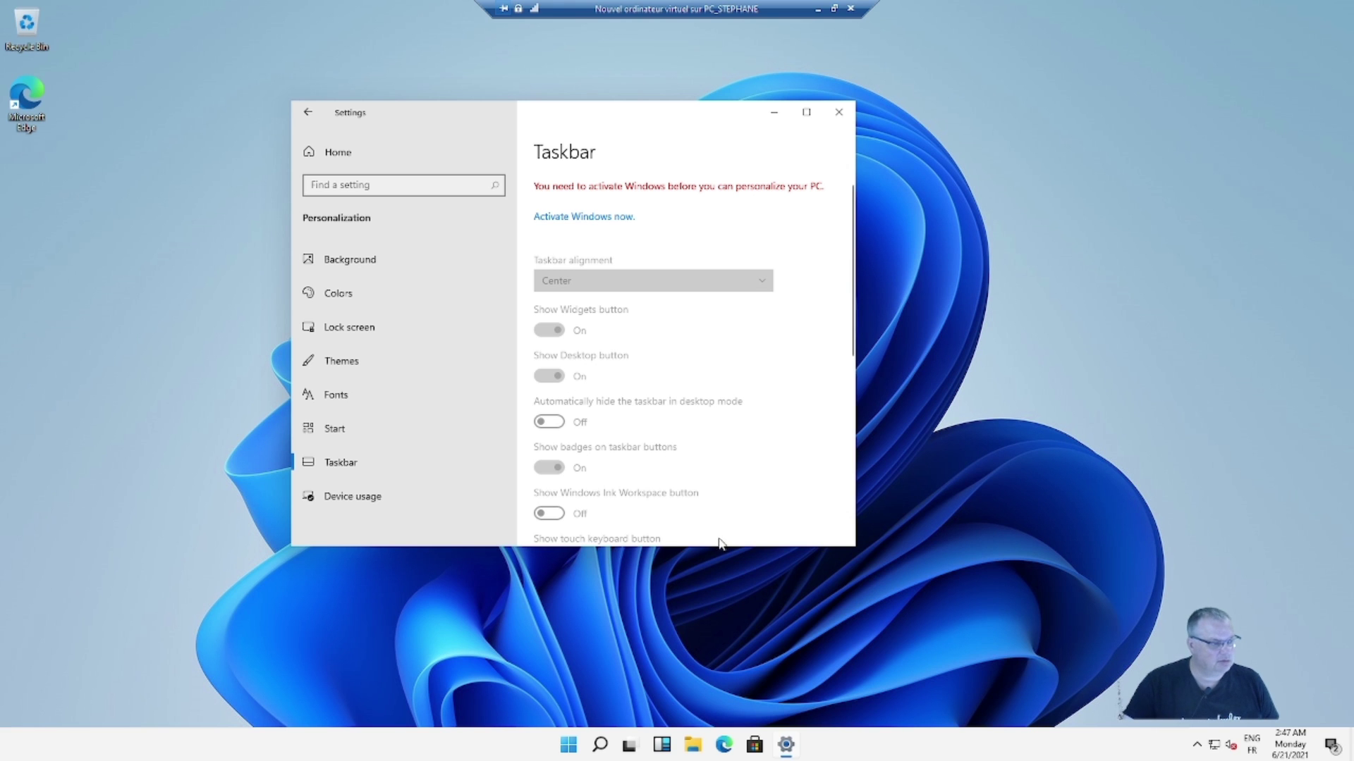
pyautogui.moveTo(644, 119); pyautogui.dragTo(681, 144)
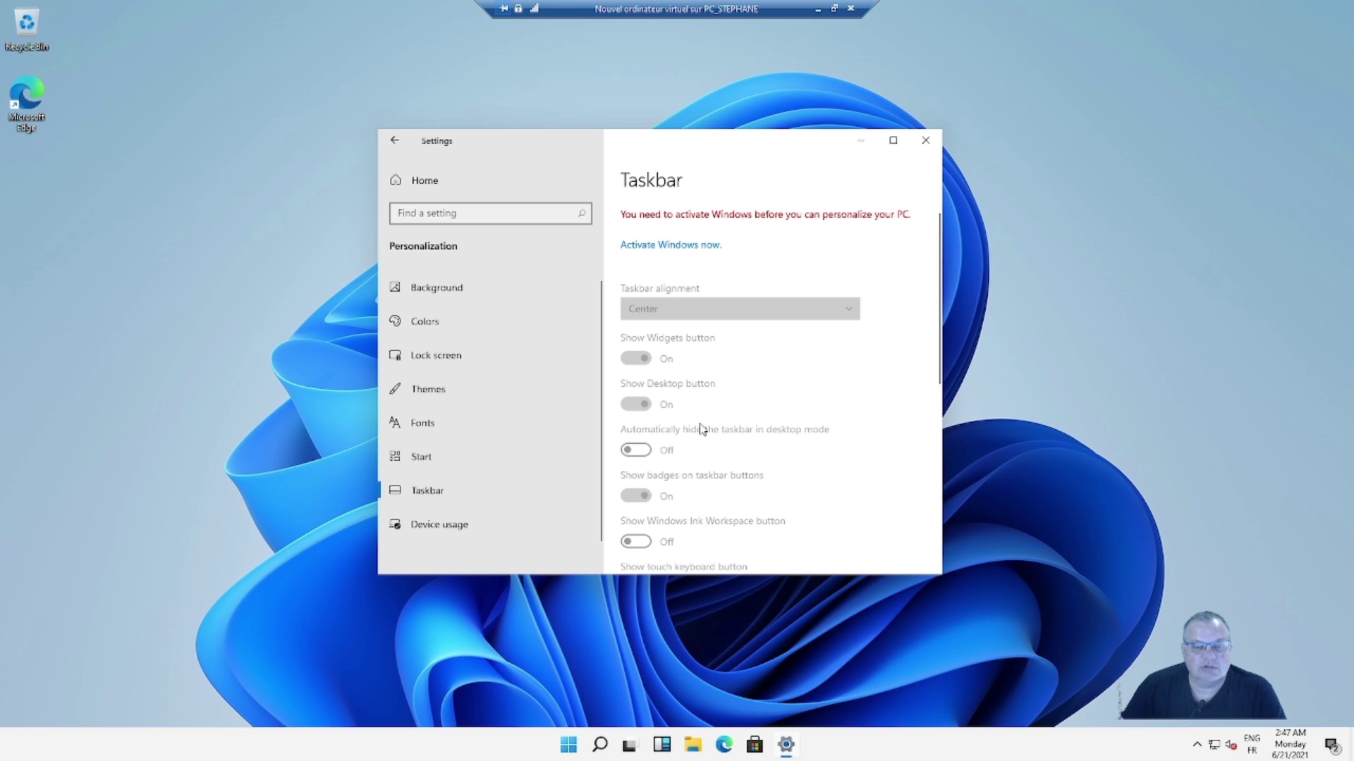
pyautogui.scroll(-3, 700, 429)
pyautogui.scroll(3, 703, 447)
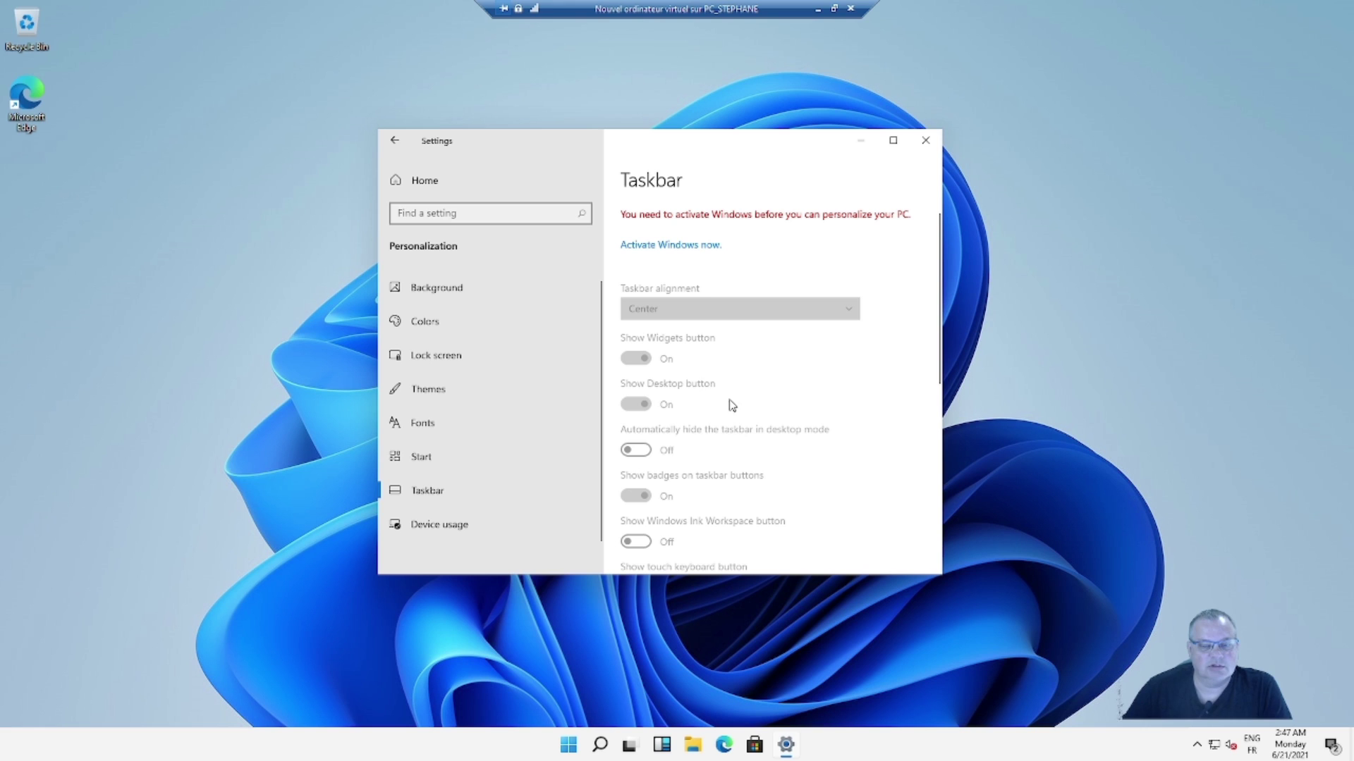
pyautogui.click(675, 255)
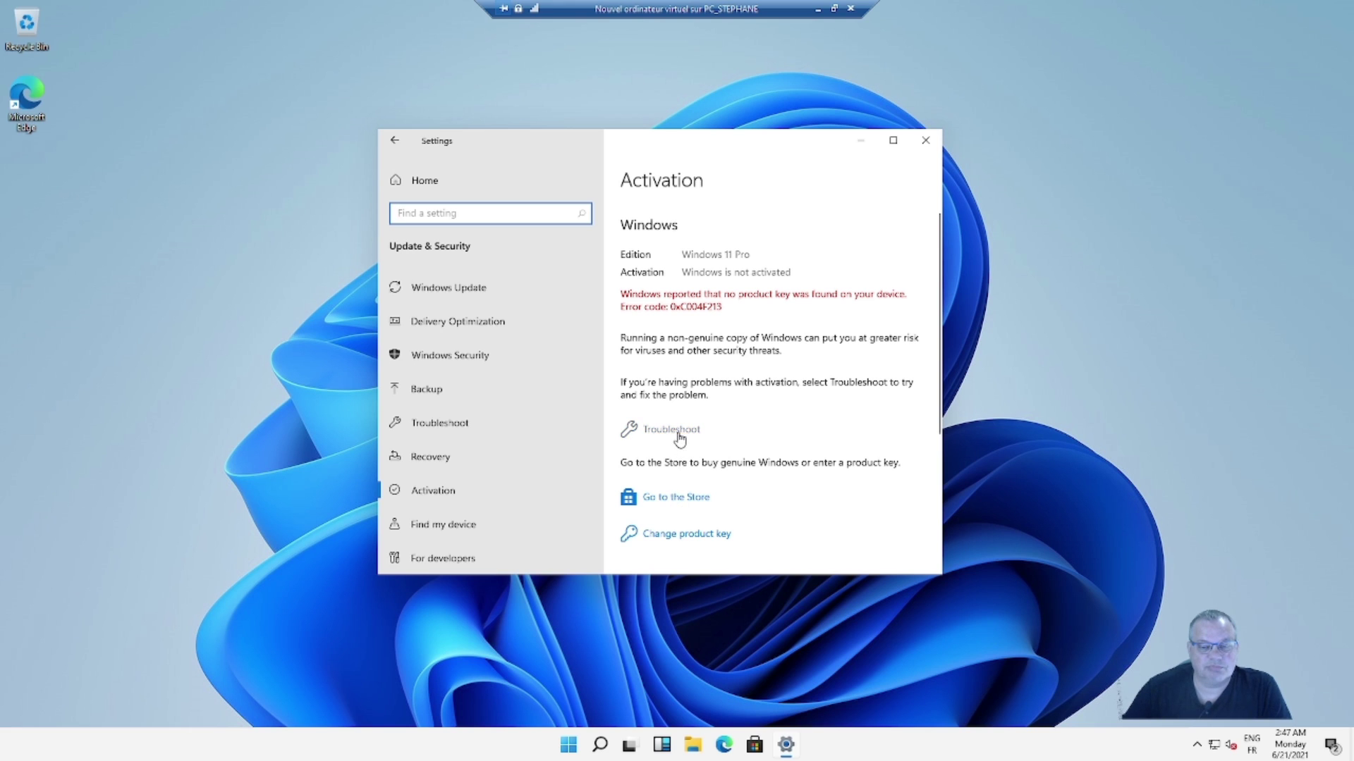
# - Open the Store's Windows 10 Pro licence page priced at 259,00 €
pyautogui.click(679, 502)
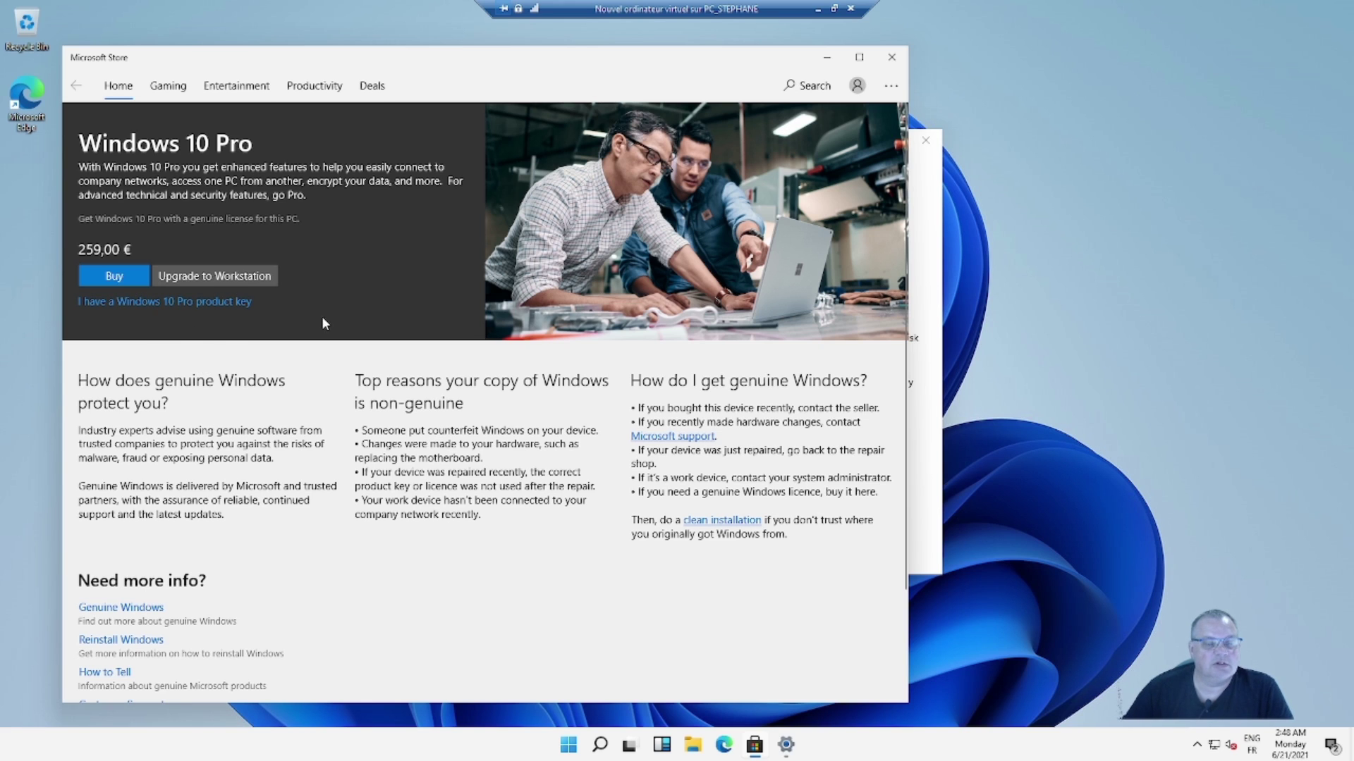
pyautogui.scroll(-3, 408, 587)
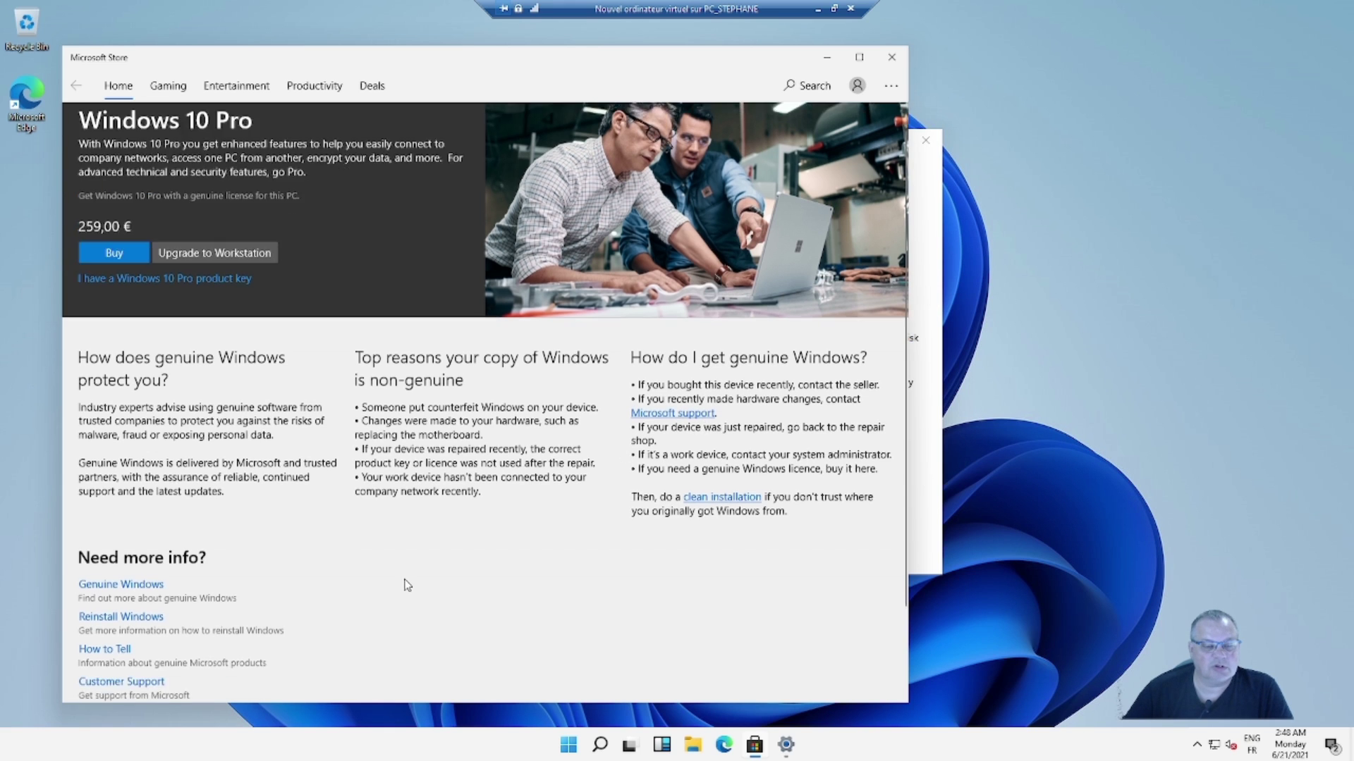
pyautogui.scroll(3, 416, 584)
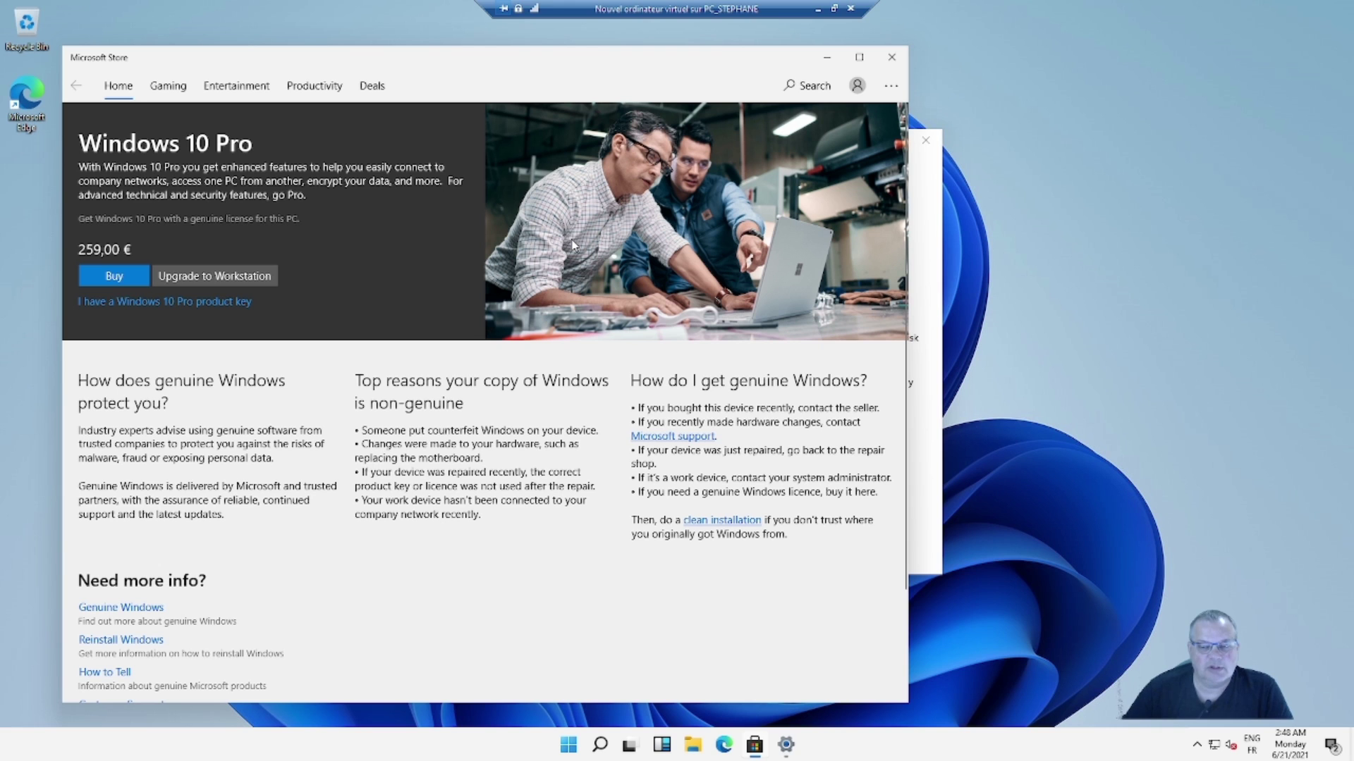
# - Close the Store, cancel the product key prompt, and run the activation troubleshooter
pyautogui.click(891, 57)
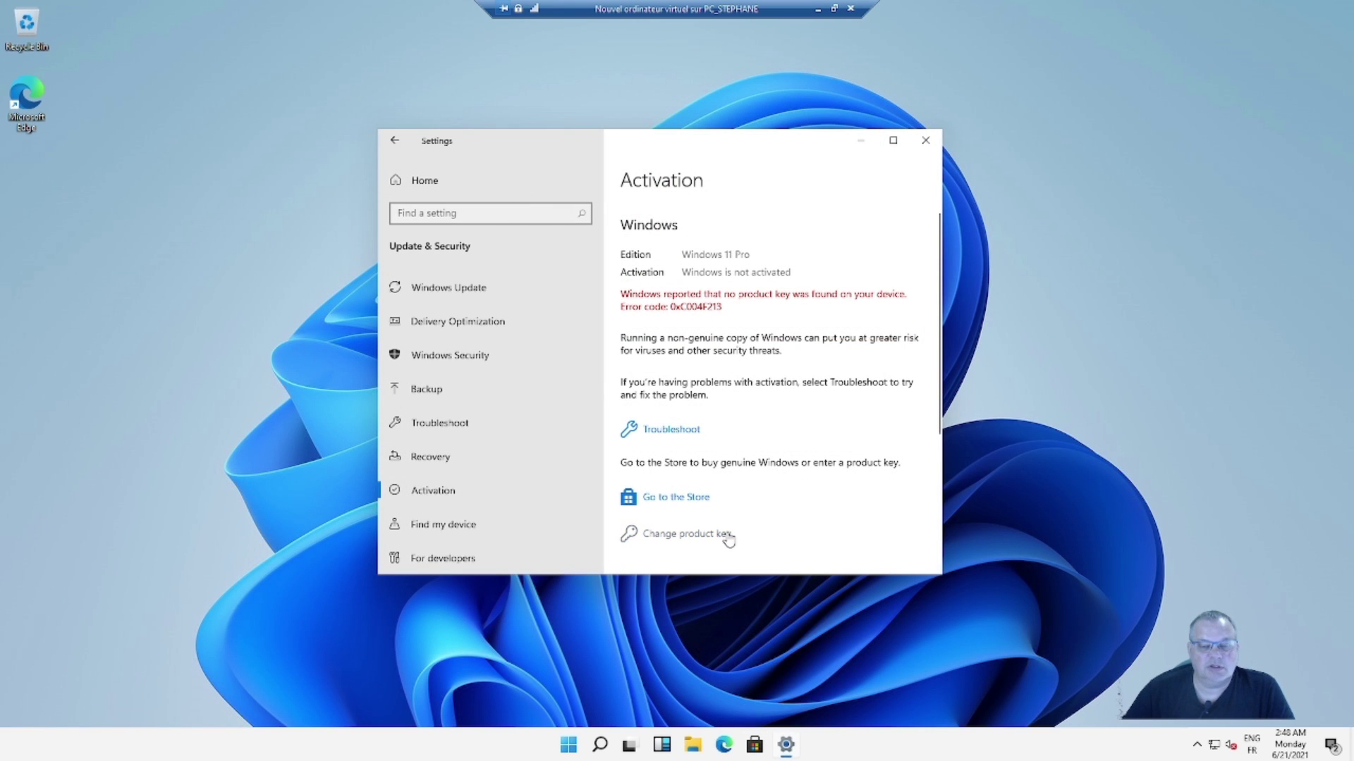
pyautogui.click(679, 537)
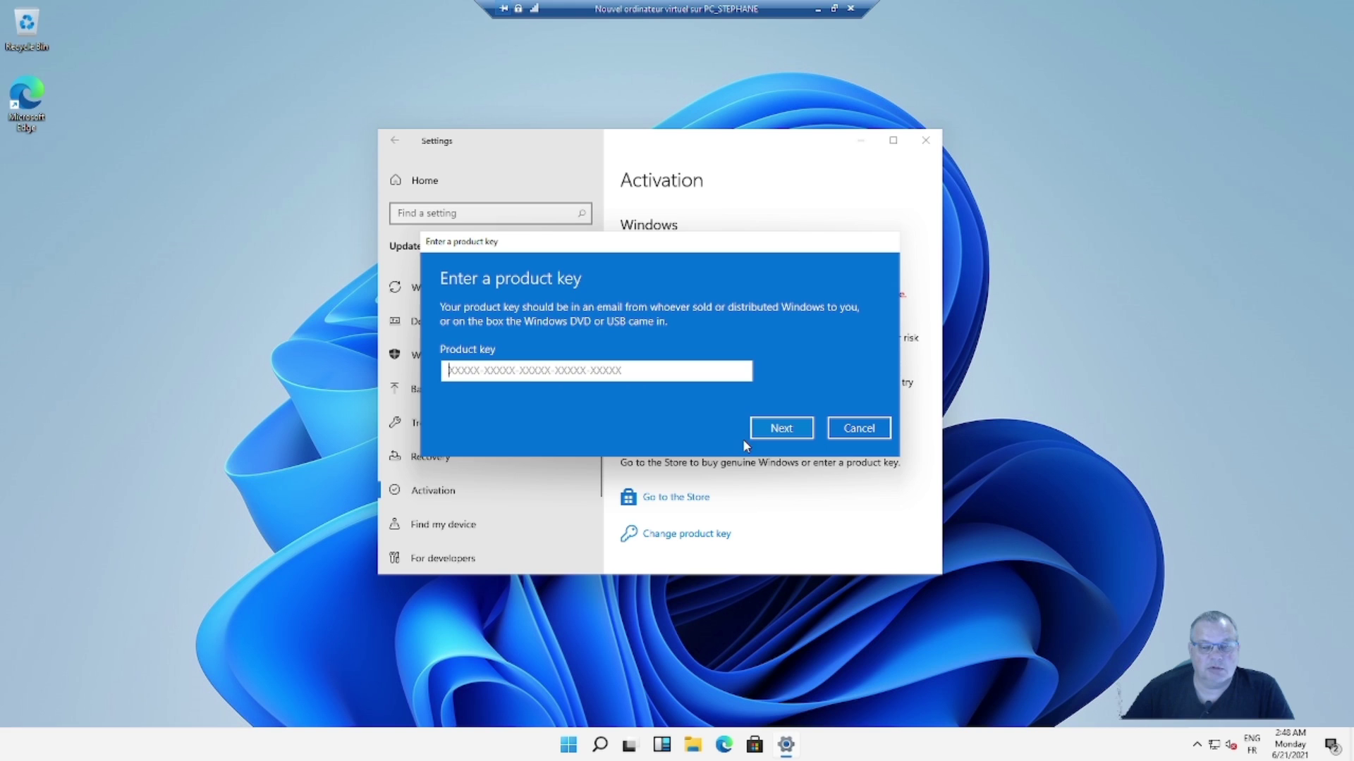
pyautogui.click(858, 428)
pyautogui.click(683, 429)
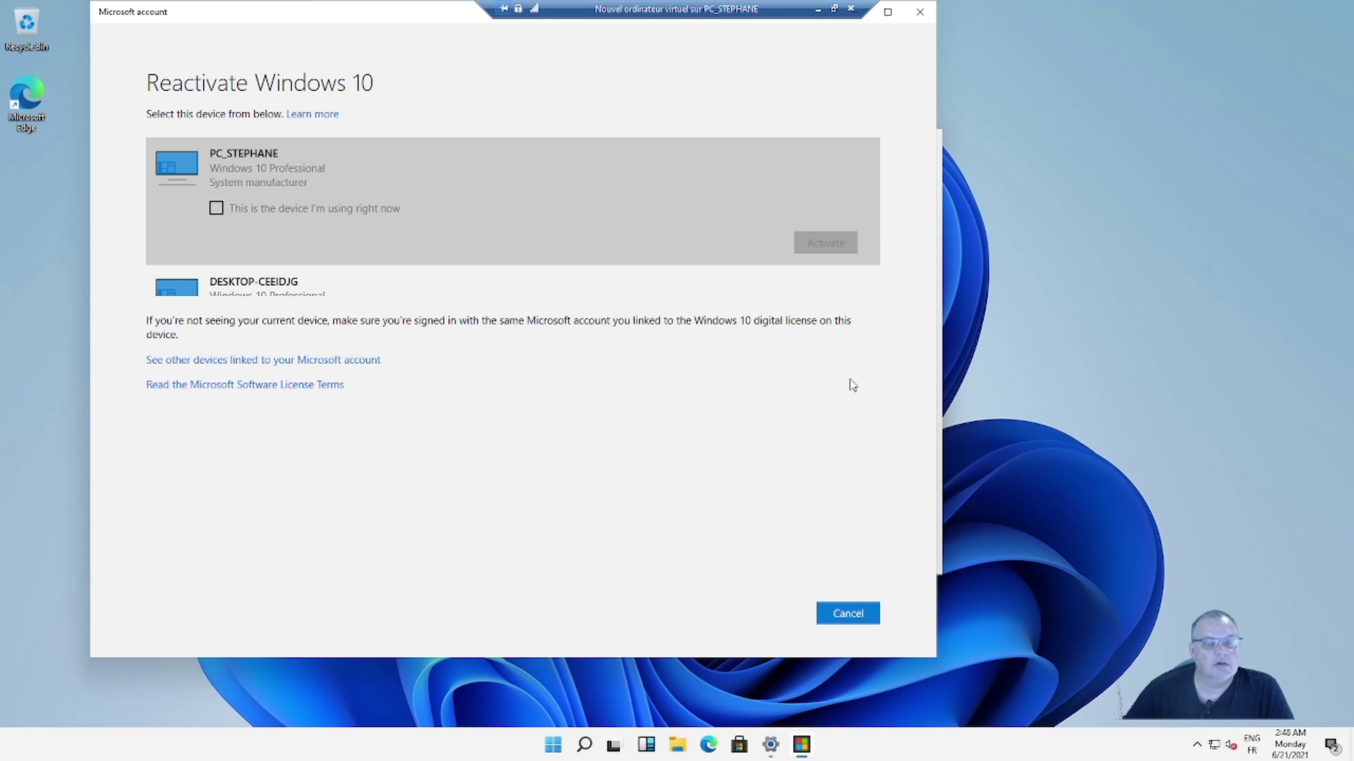
# - Select the first Windows 10 Professional device, mark it as in use, and reactivate
pyautogui.scroll(-1, 498, 272)
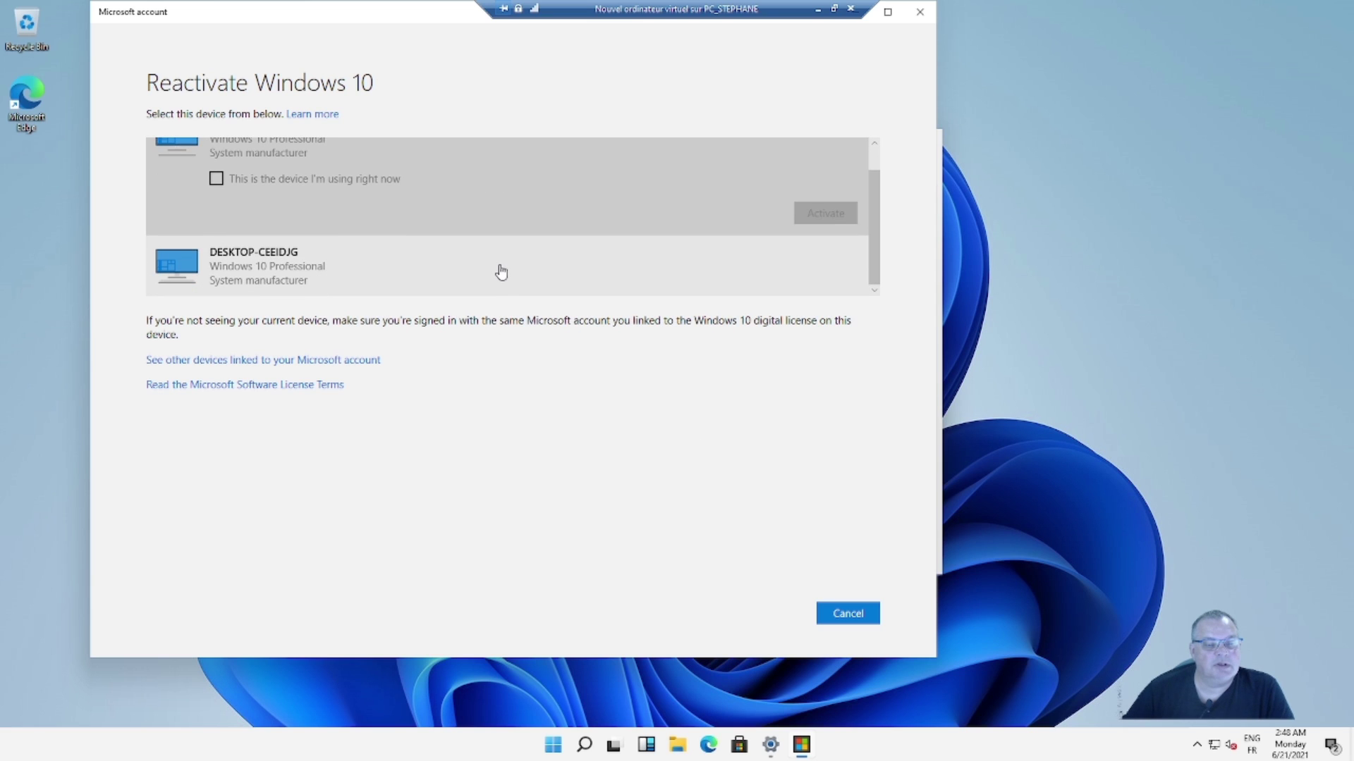
pyautogui.scroll(1, 501, 272)
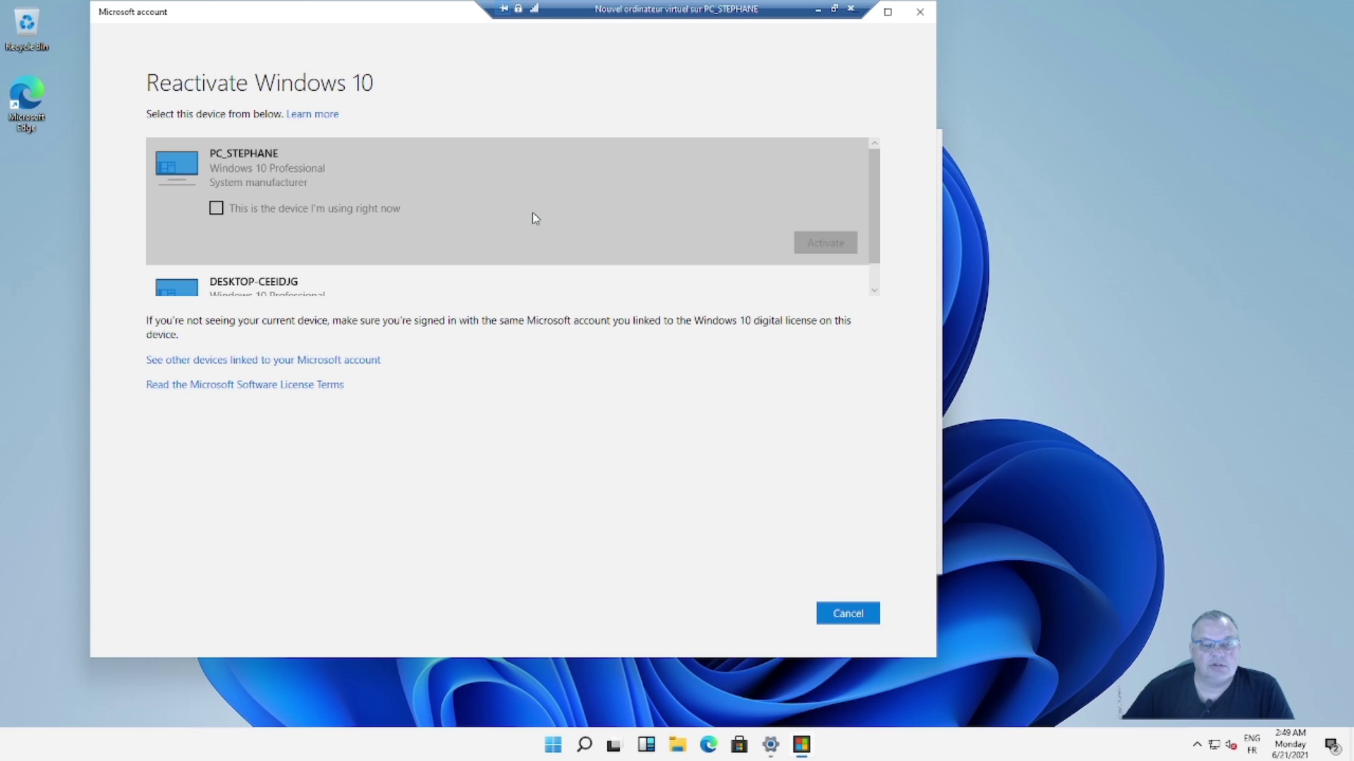
pyautogui.scroll(-1, 517, 279)
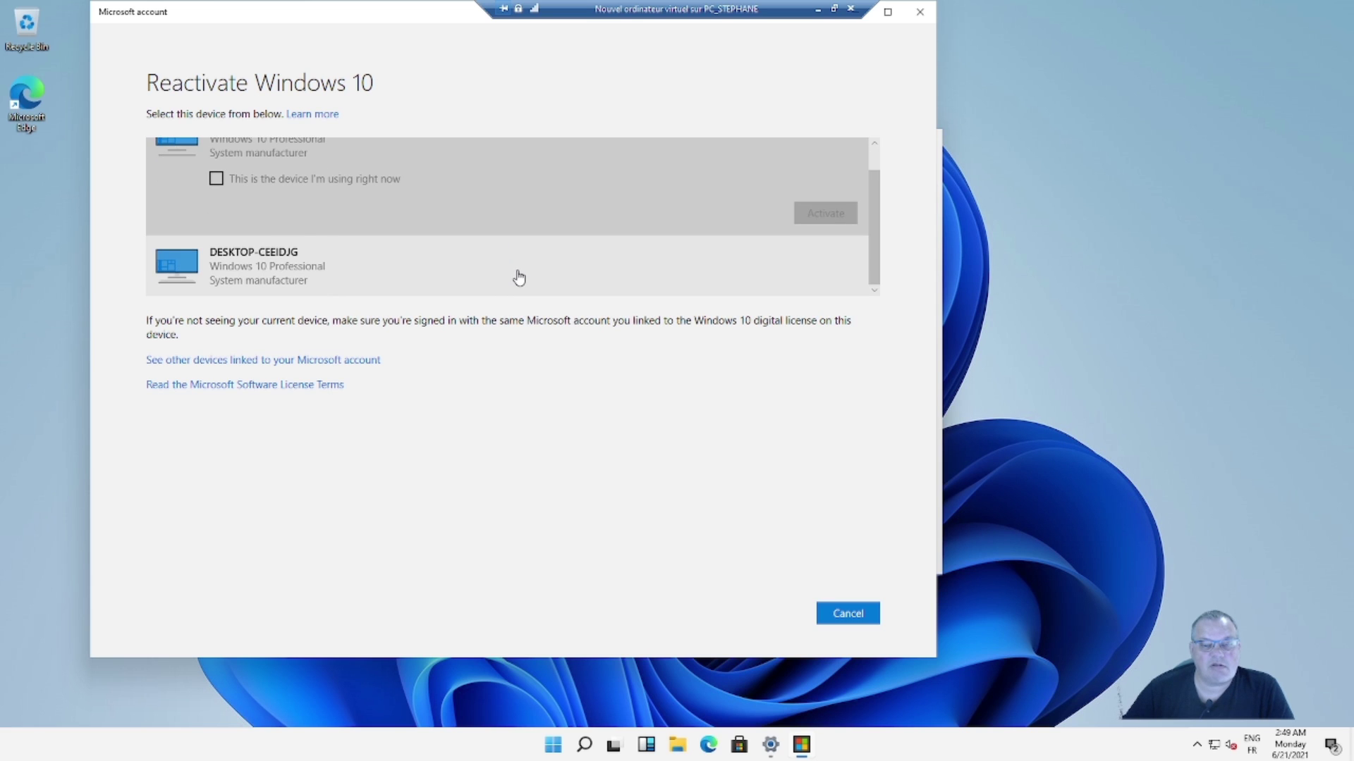
pyautogui.click(519, 278)
pyautogui.scroll(1, 519, 276)
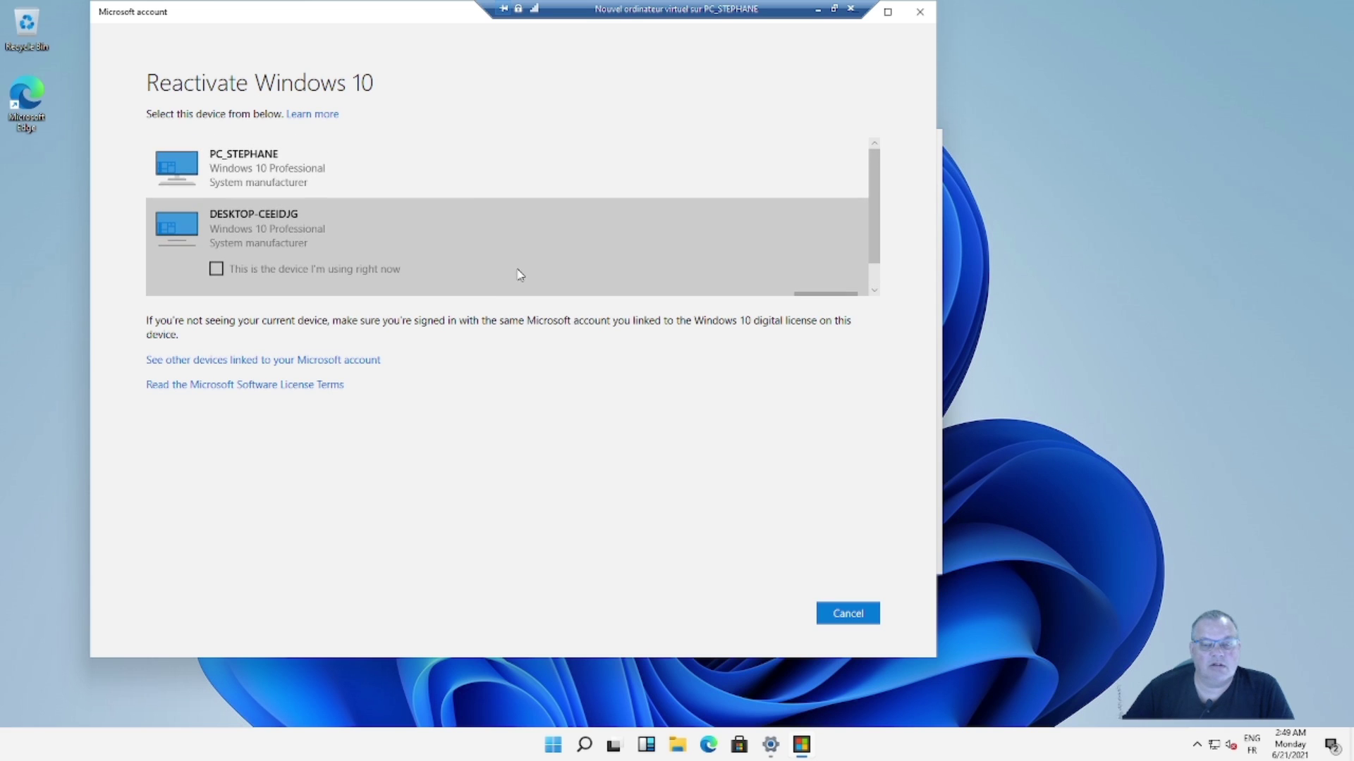
pyautogui.click(459, 179)
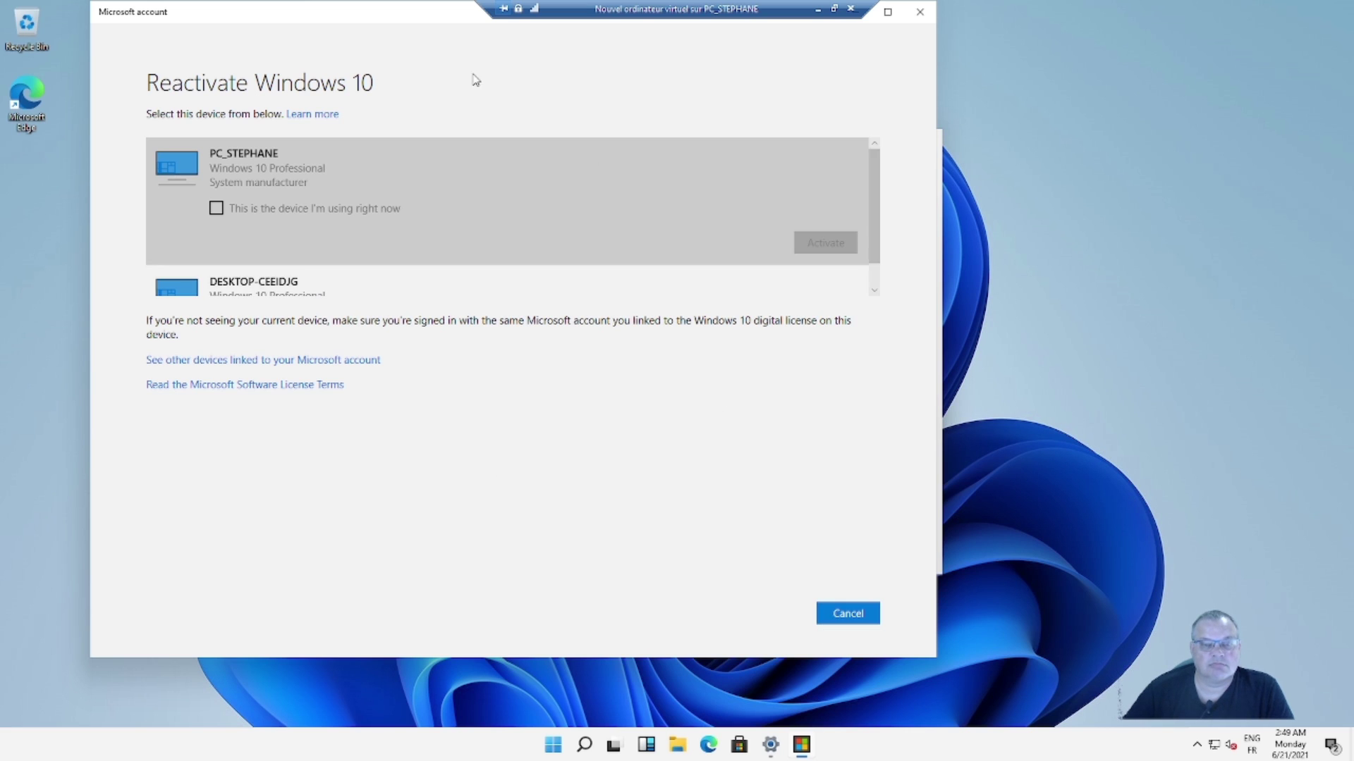
pyautogui.moveTo(275, 11); pyautogui.dragTo(363, 45)
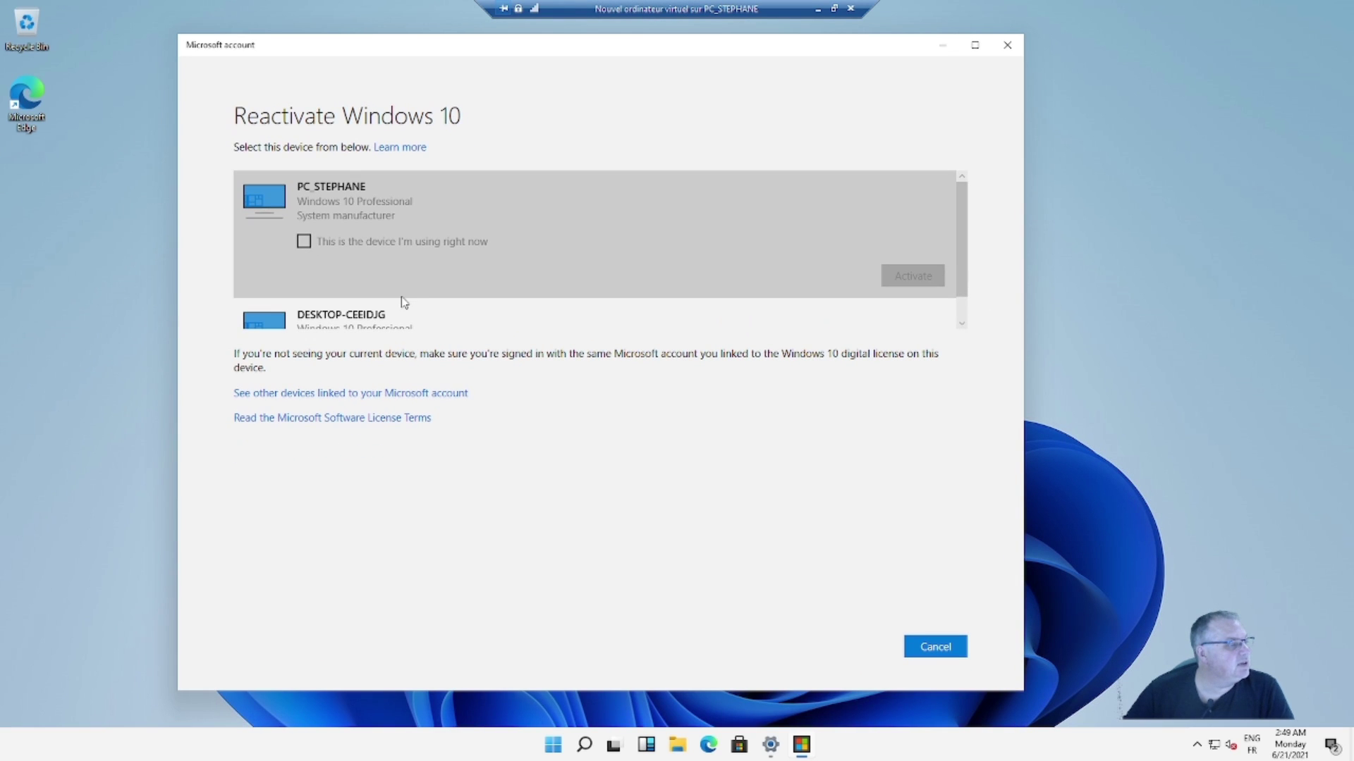
pyautogui.click(304, 243)
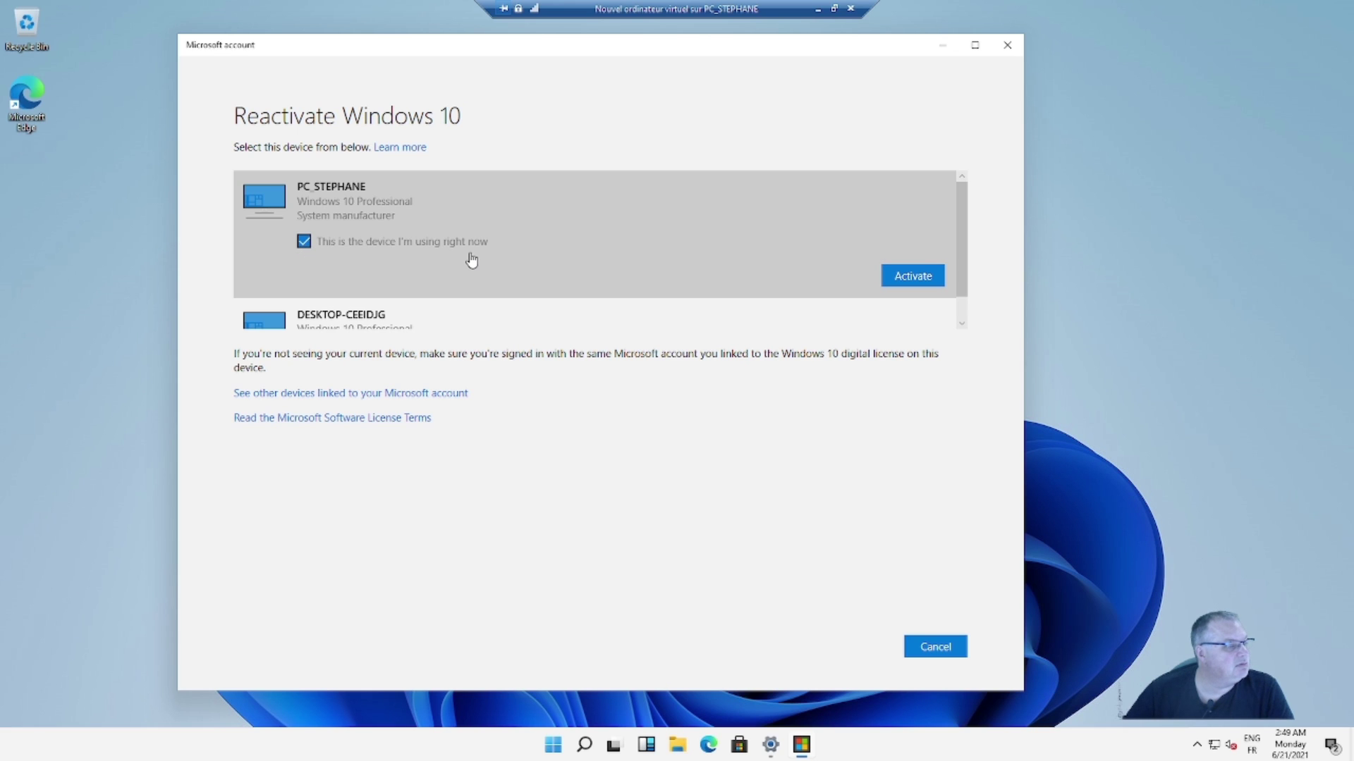
pyautogui.click(887, 282)
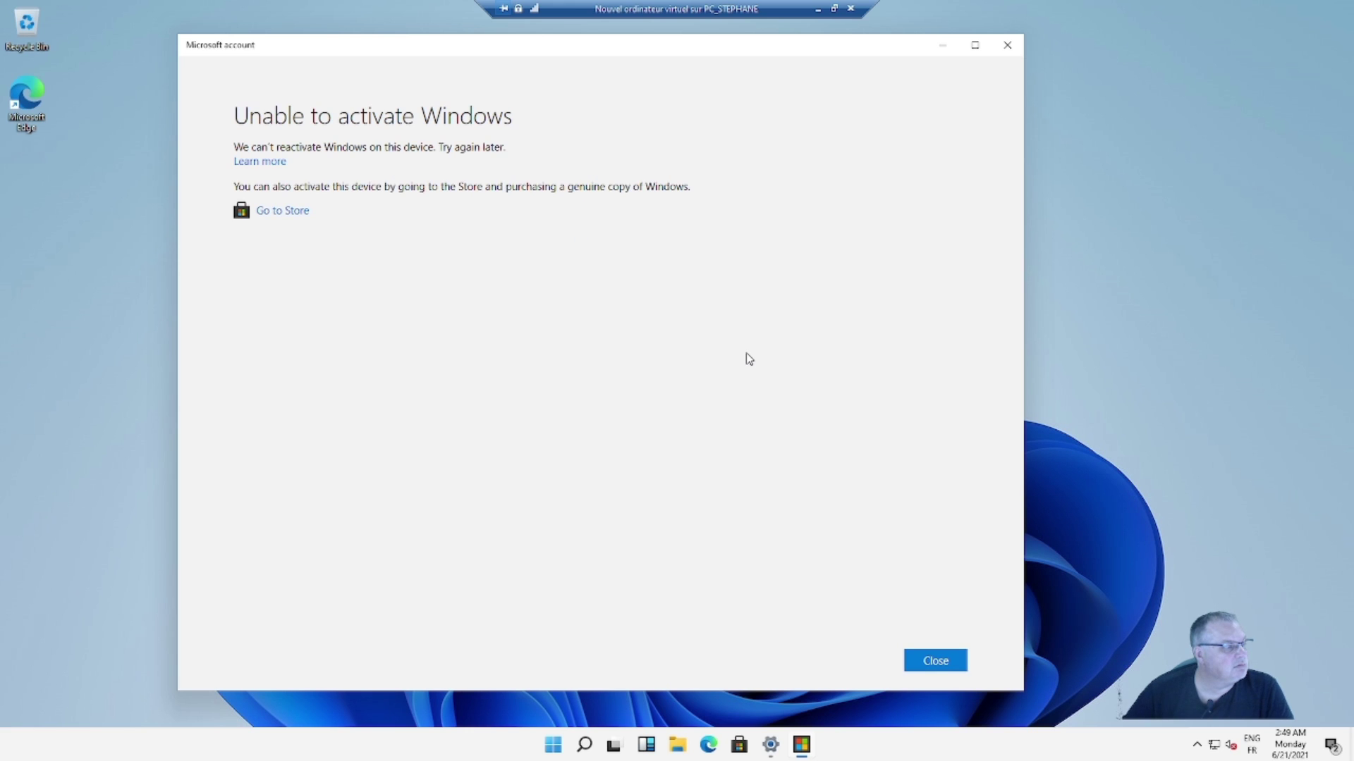
# - Close the 'Unable to activate Windows' message, the troubleshooter dialog, and Settings
pyautogui.click(935, 661)
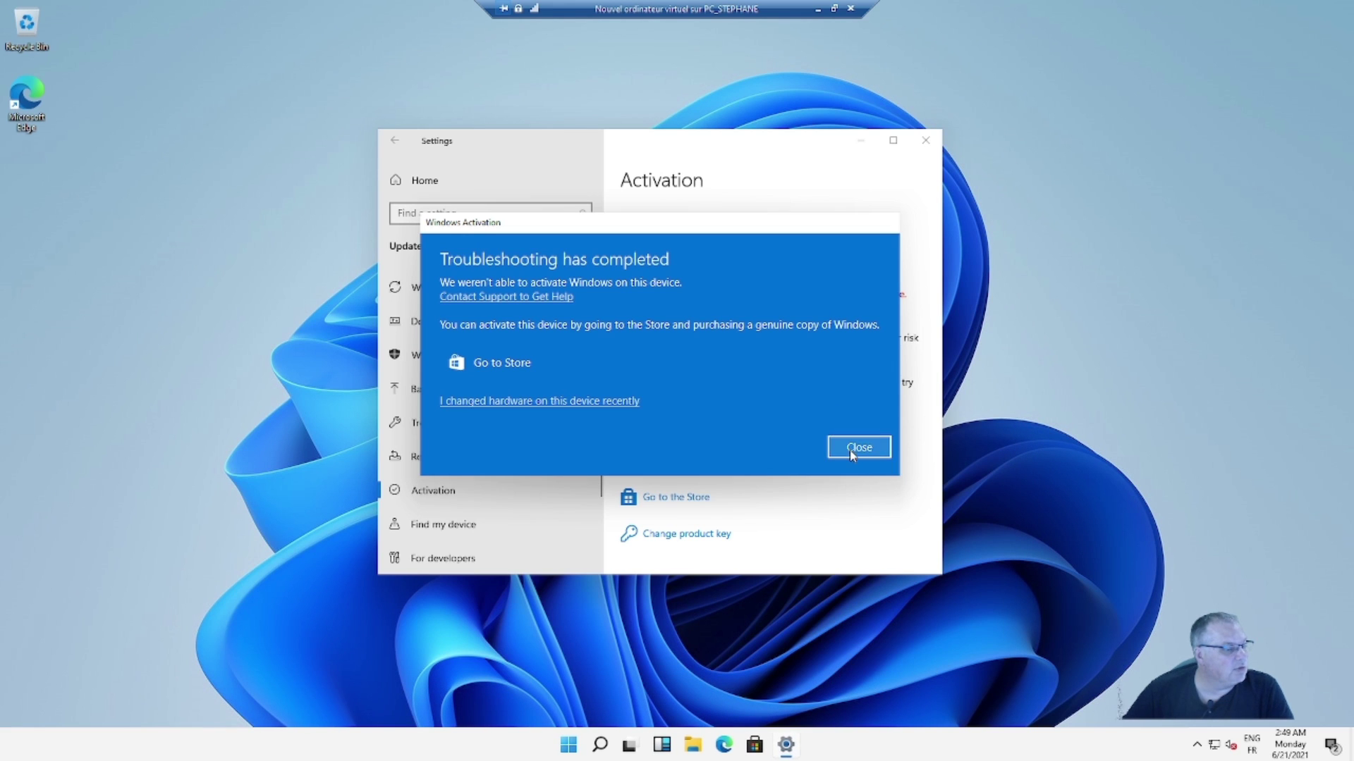
pyautogui.click(852, 451)
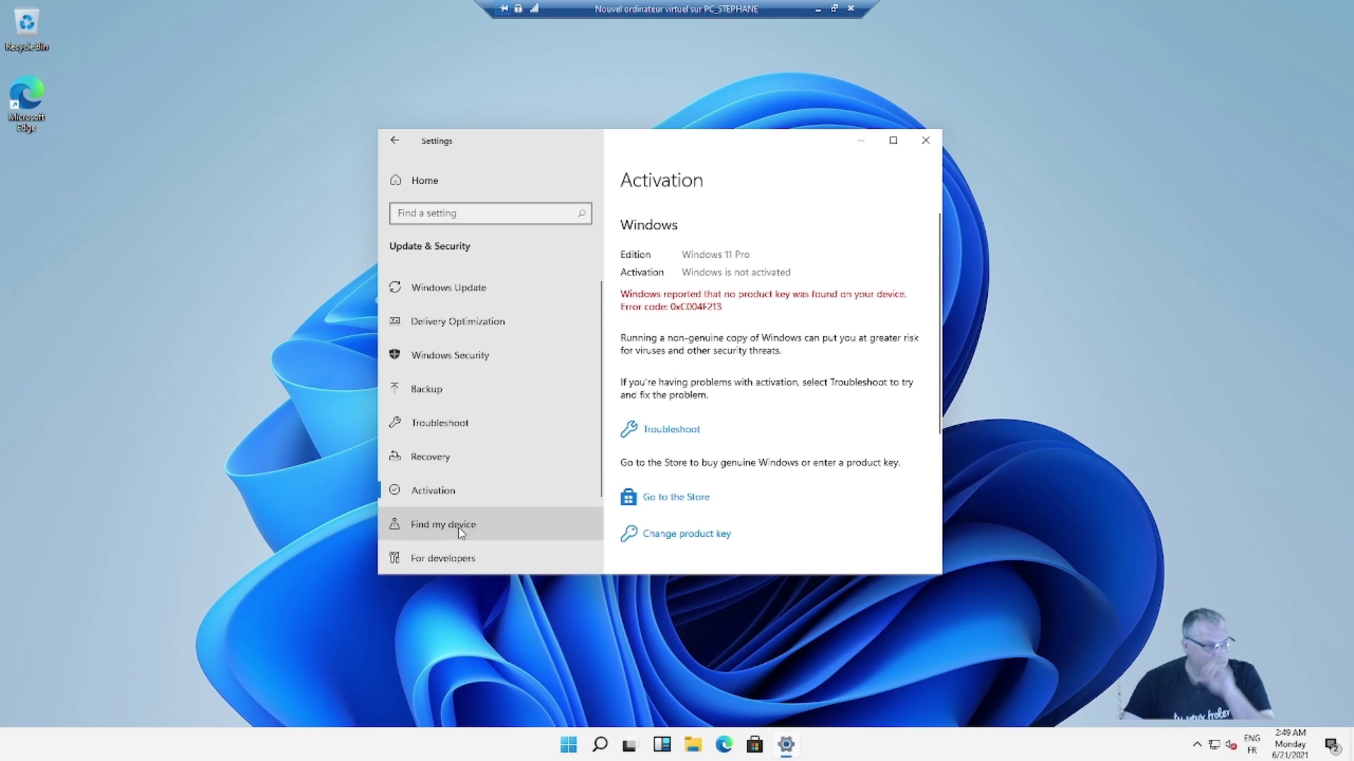
pyautogui.click(926, 141)
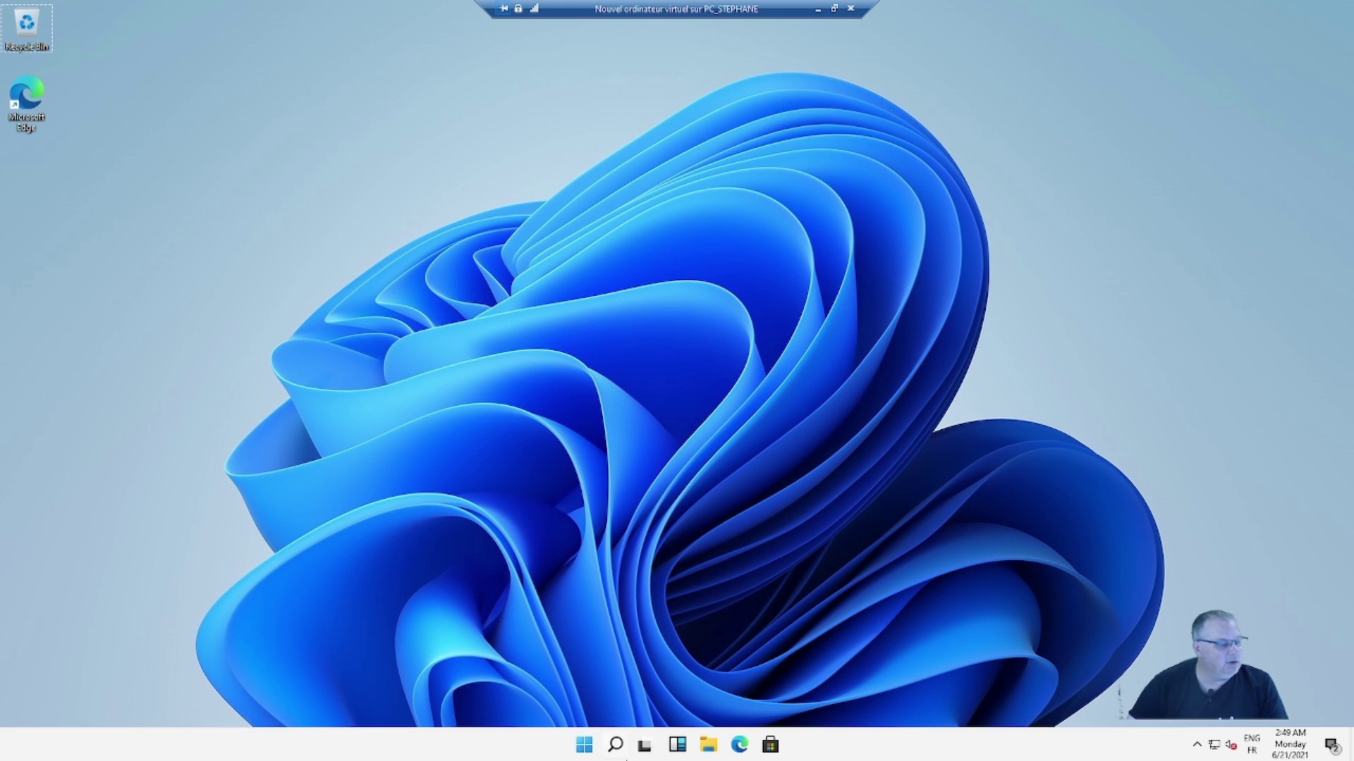
# - View the greyed-out taskbar settings, then return to the Settings home page
pyautogui.rightClick(541, 739)
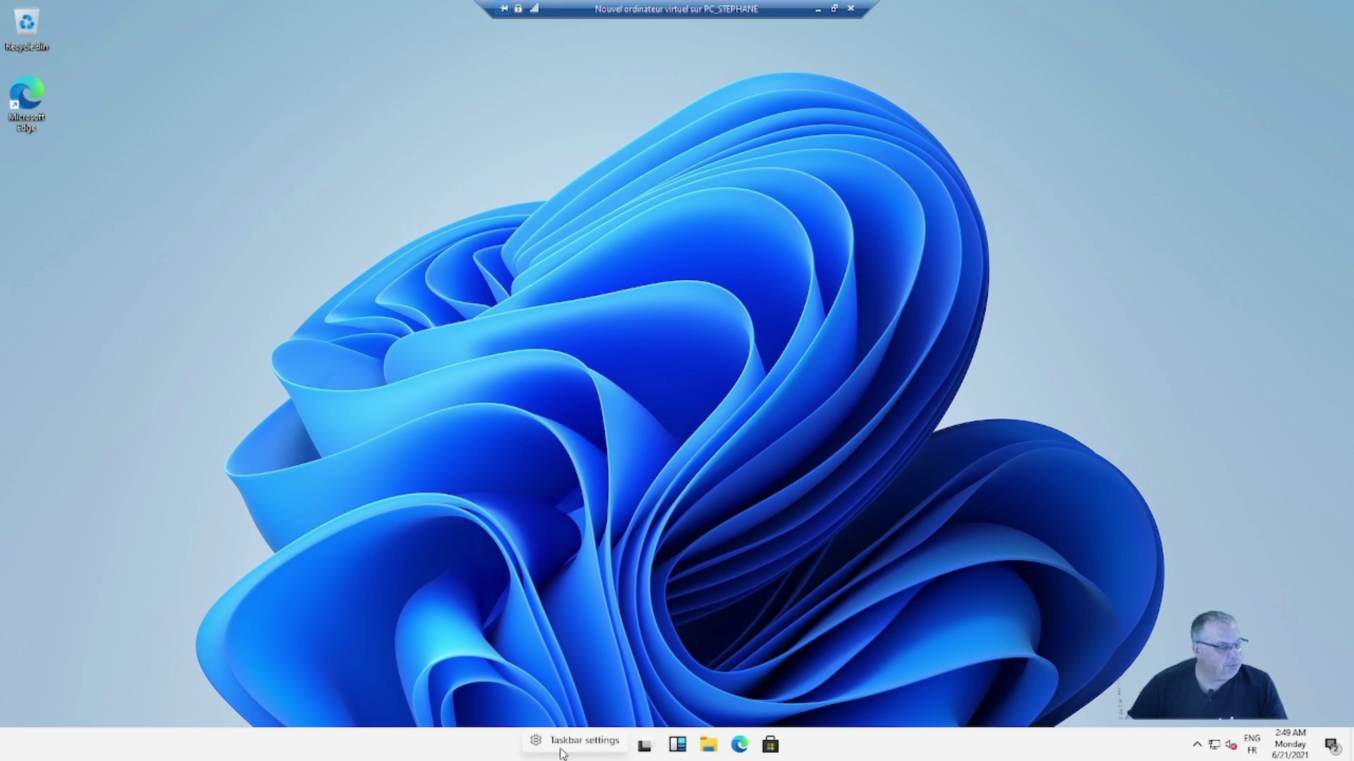
pyautogui.click(564, 741)
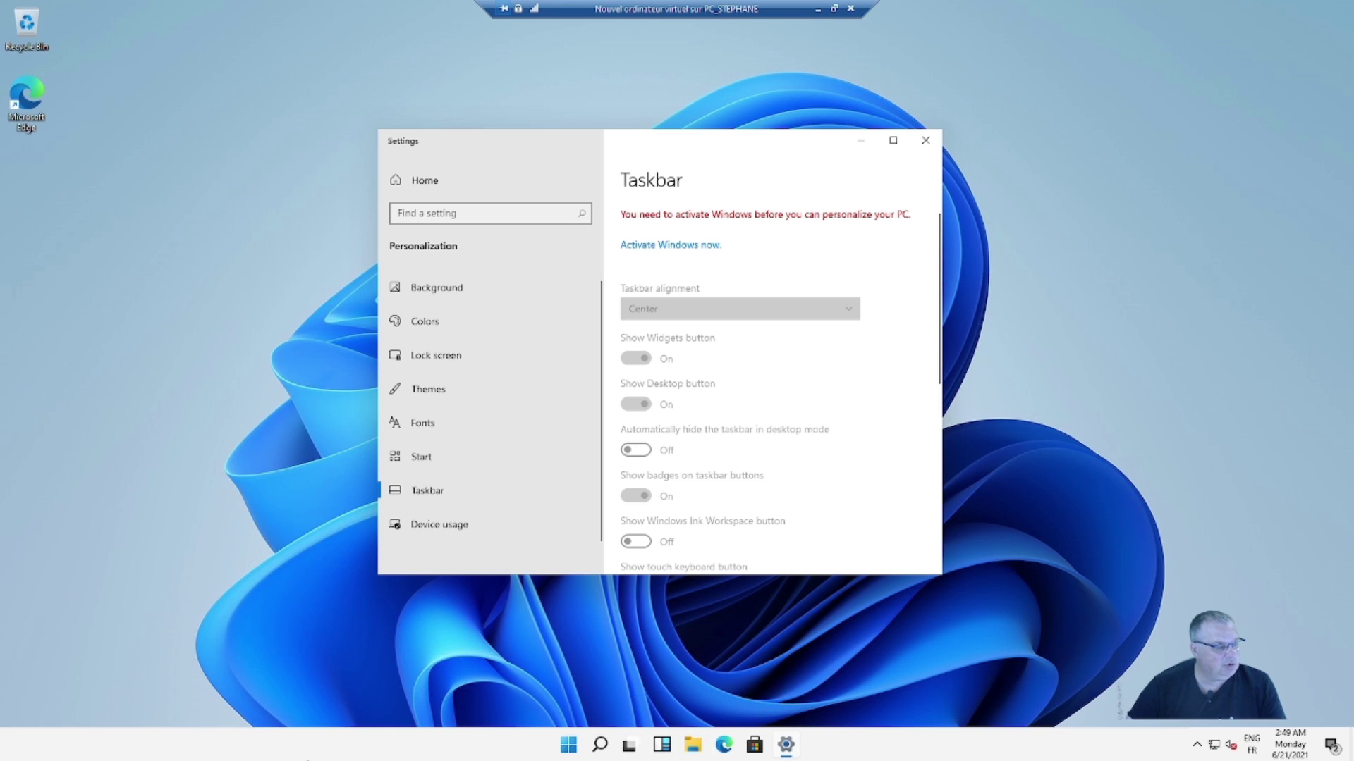
pyautogui.scroll(-1, 472, 471)
pyautogui.scroll(1, 479, 475)
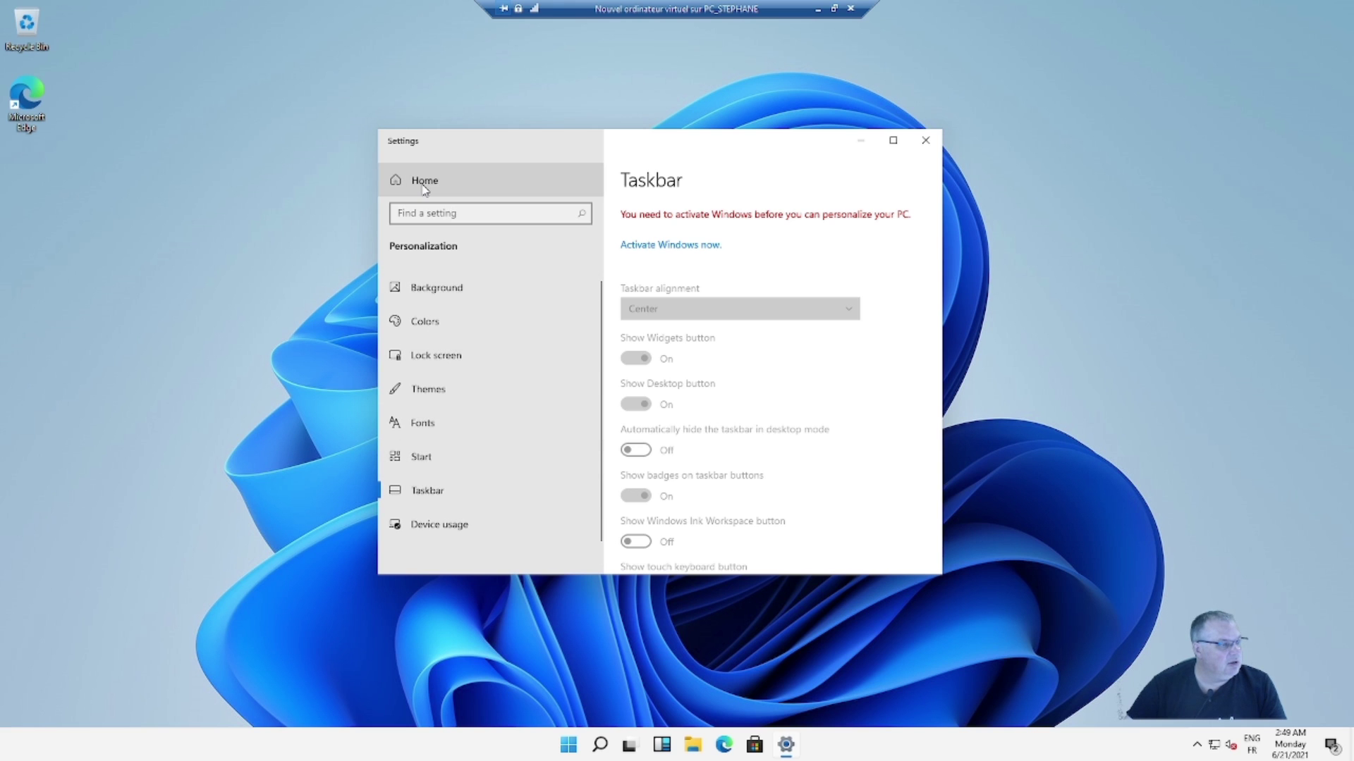
pyautogui.click(426, 187)
# - Arrange the English Settings and French Paramètres windows side by side, enlarging both
pyautogui.moveTo(669, 148); pyautogui.dragTo(334, 35)
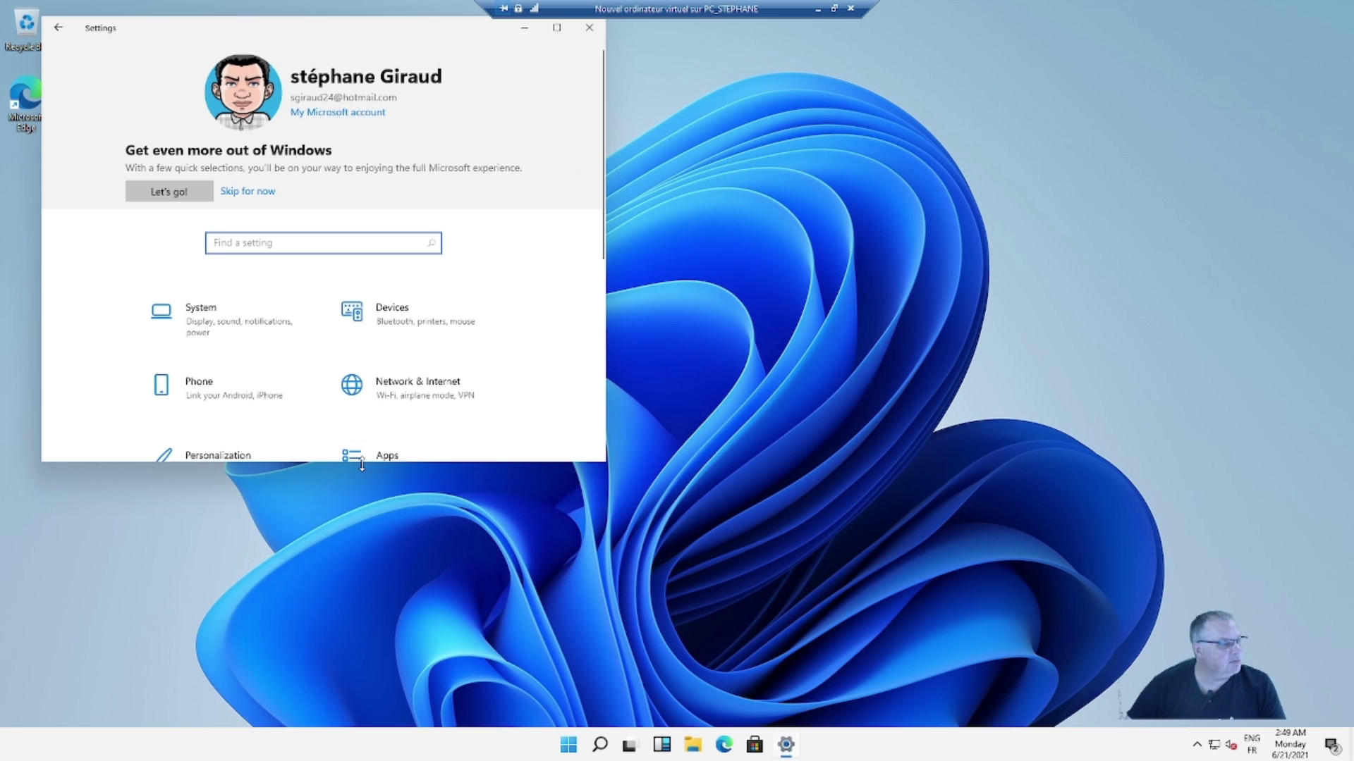
pyautogui.moveTo(361, 463); pyautogui.dragTo(341, 699)
pyautogui.moveTo(439, 33); pyautogui.dragTo(417, 24)
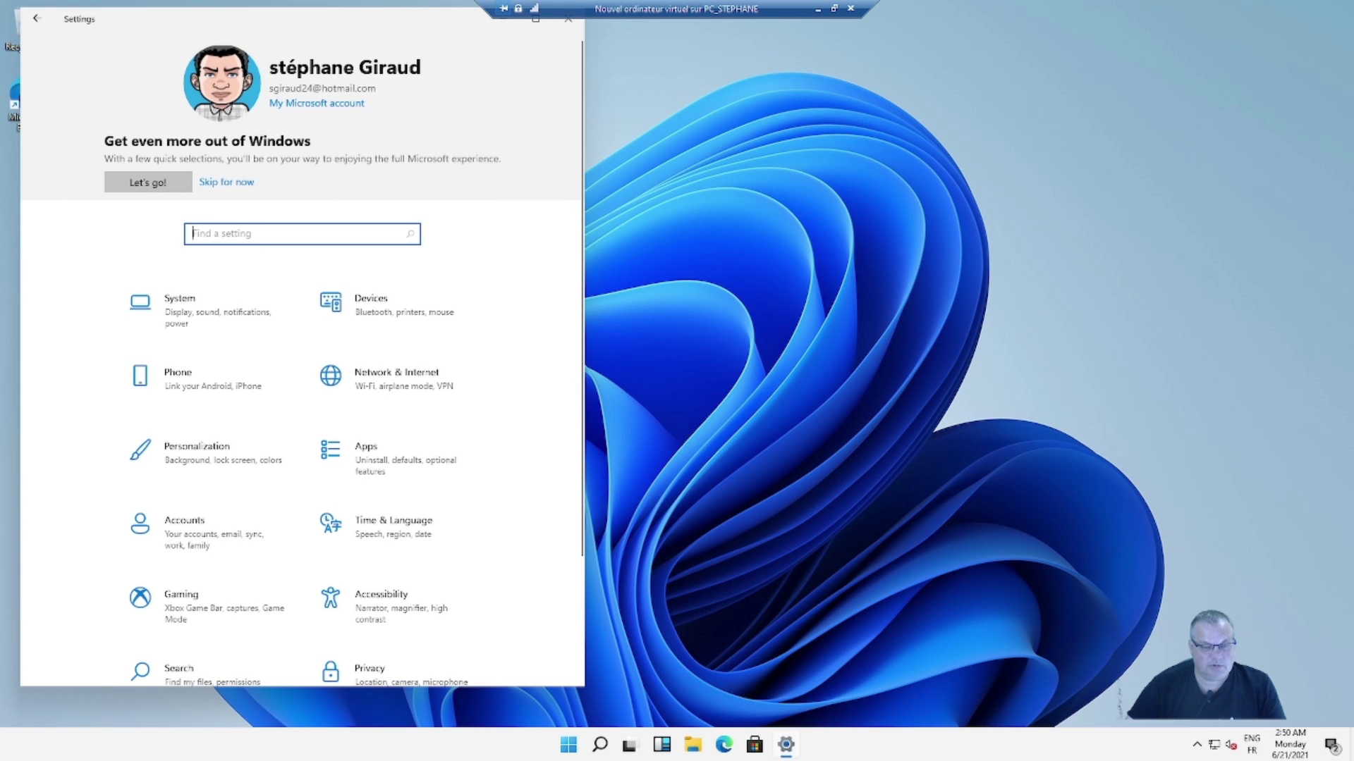
pyautogui.moveTo(1353, 176); pyautogui.dragTo(991, 59)
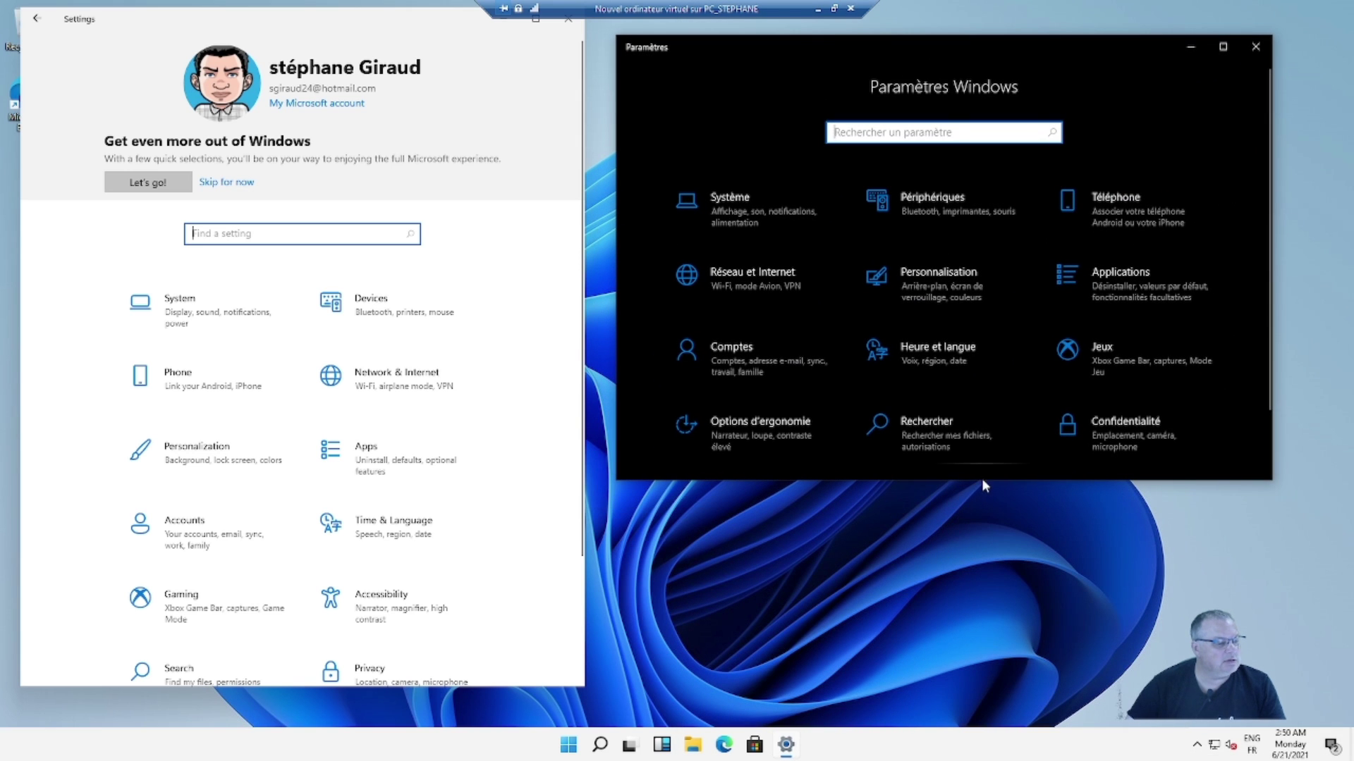
pyautogui.moveTo(982, 480); pyautogui.dragTo(1000, 601)
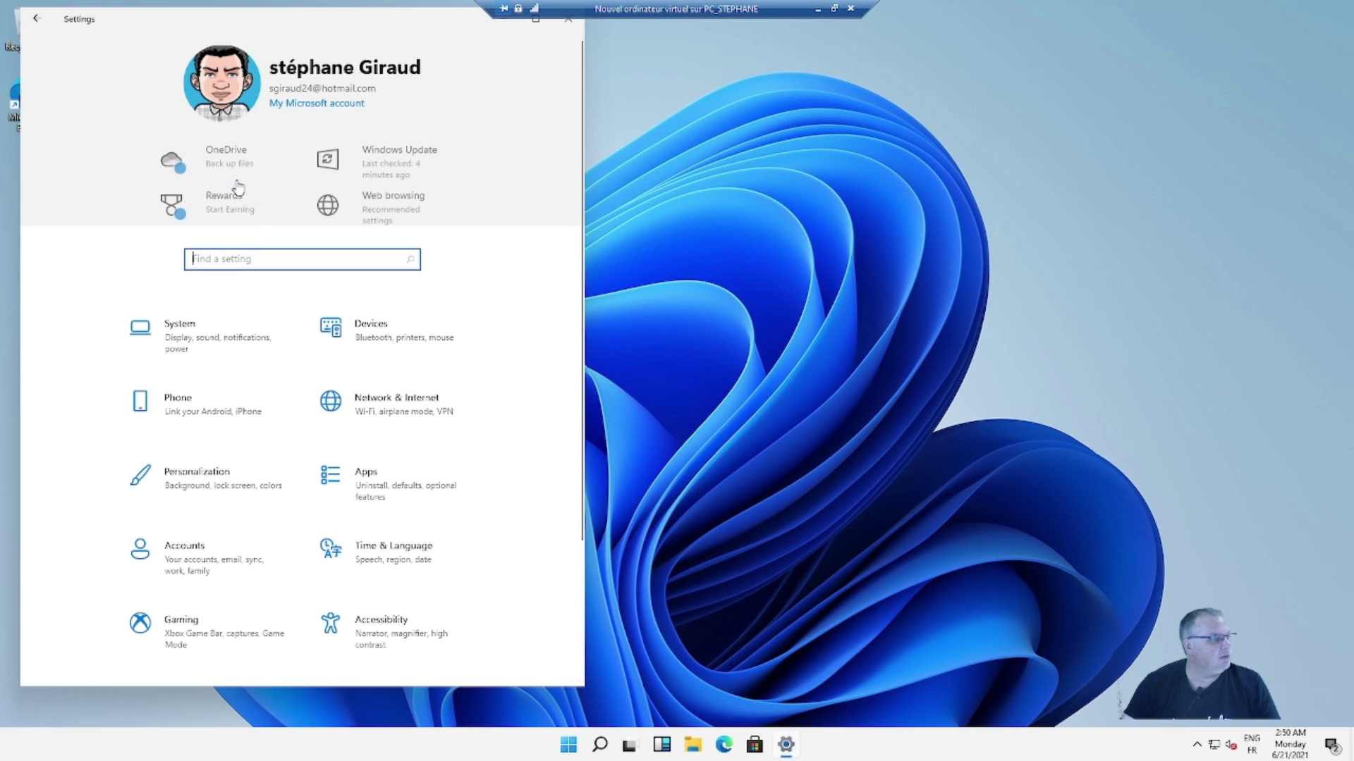
# - Skip the Microsoft account prompt and close both Settings windows
pyautogui.click(237, 185)
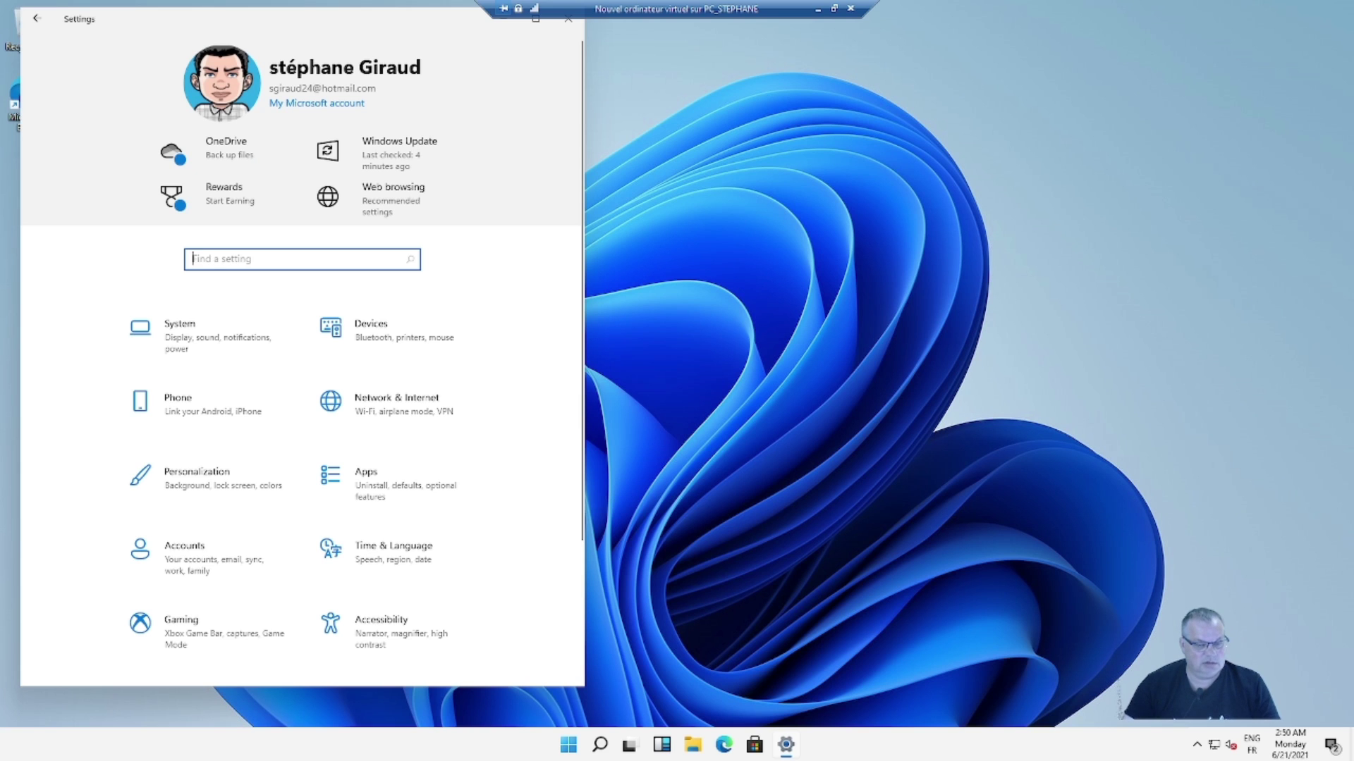
pyautogui.hotkey('alt', 'Tab')
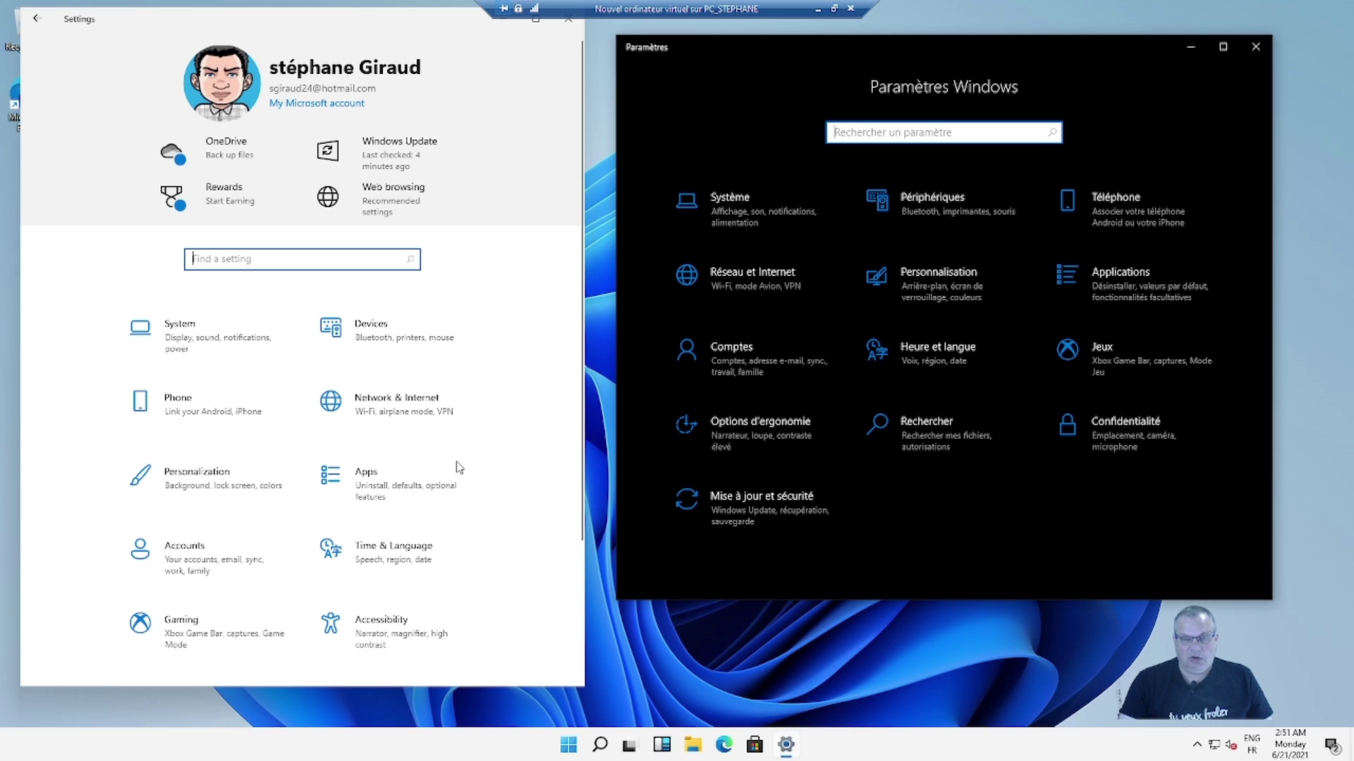
pyautogui.click(568, 20)
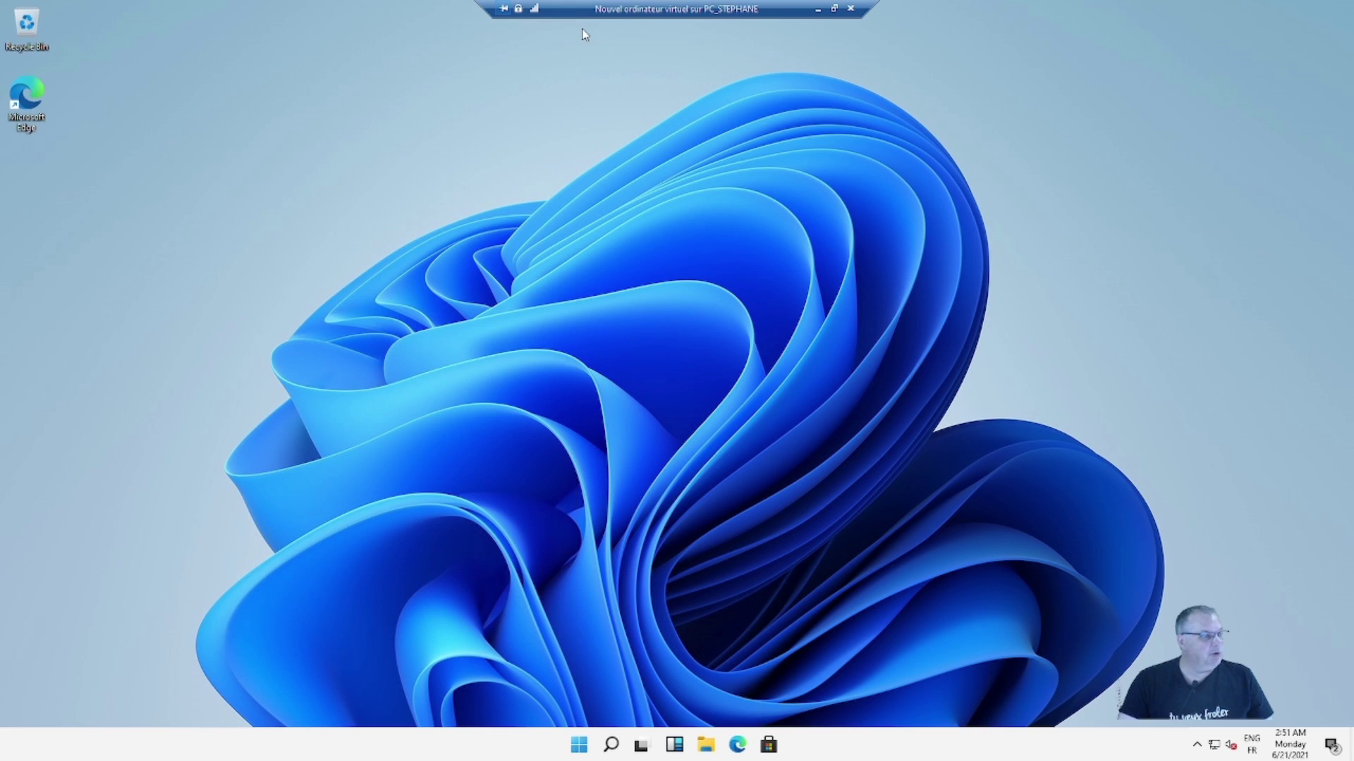
# - Open Search, then Task View, and finish on the Widgets board with French weather and CAC 40
pyautogui.click(613, 747)
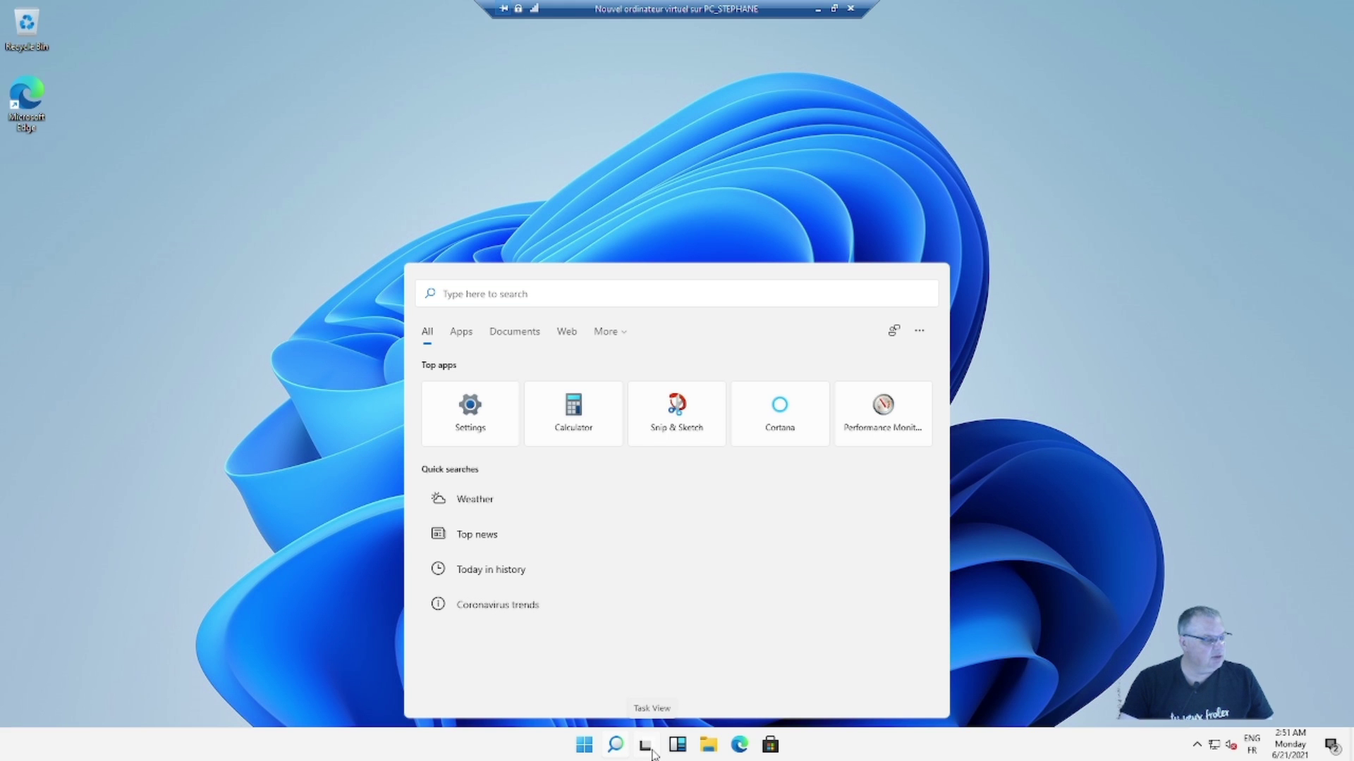
pyautogui.click(654, 753)
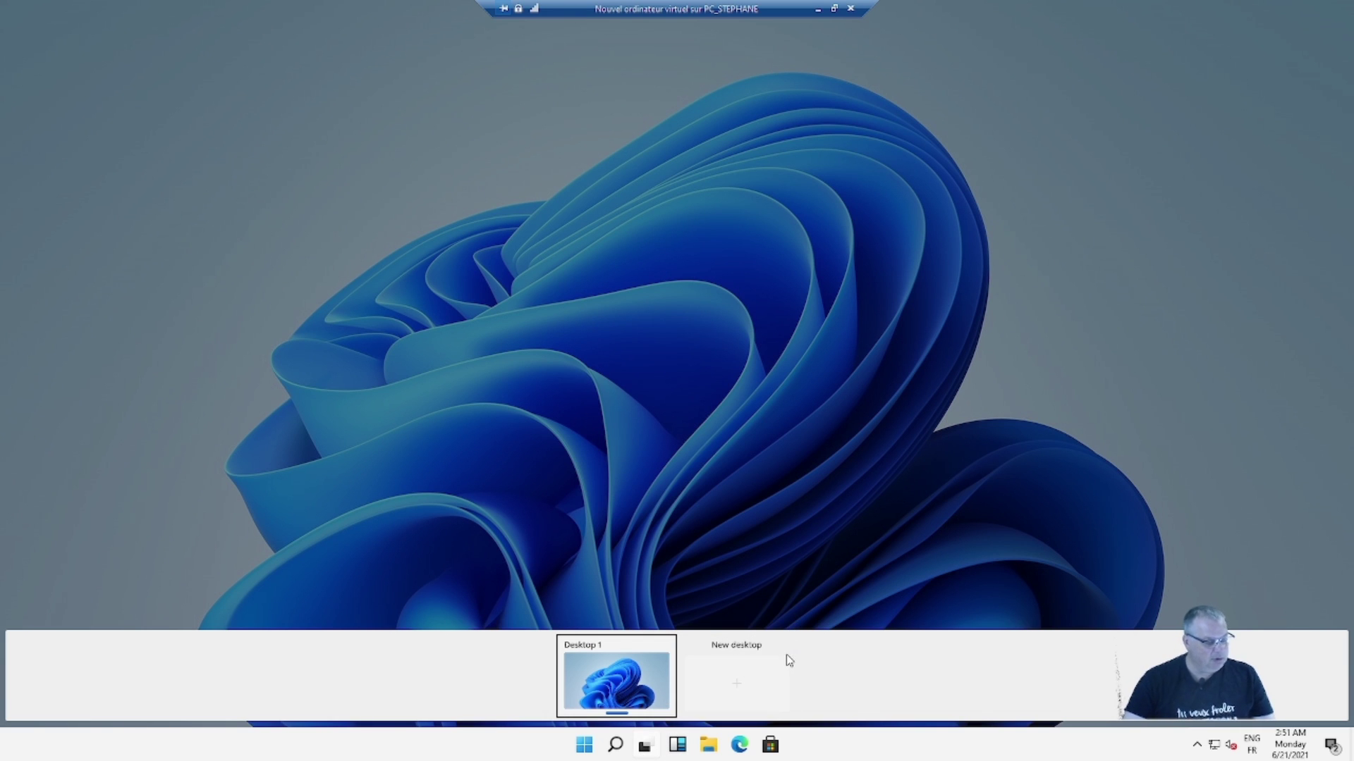
pyautogui.click(677, 744)
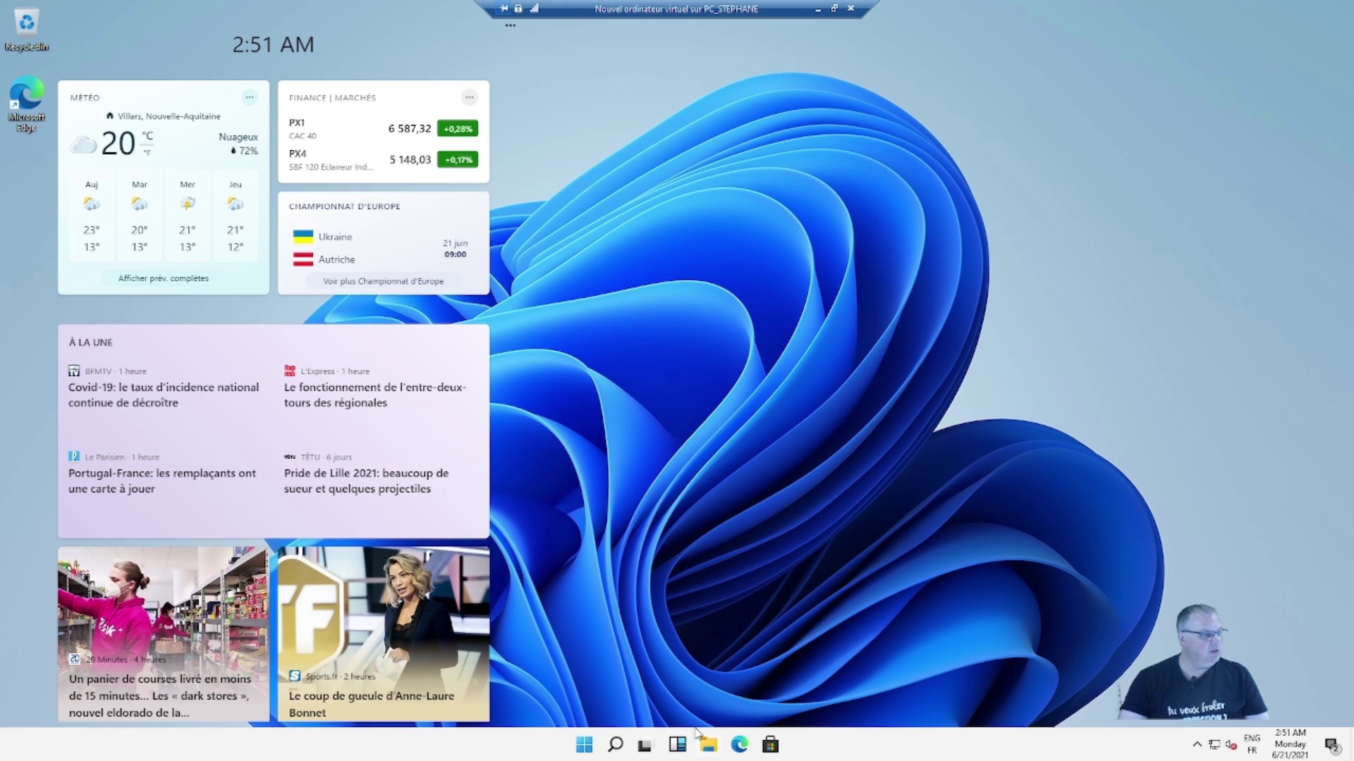
# - Scroll through the French weather, CAC 40 and news cards, then dismiss the Widgets board
pyautogui.moveTo(389, 470)
pyautogui.scroll(-3, 389, 471)
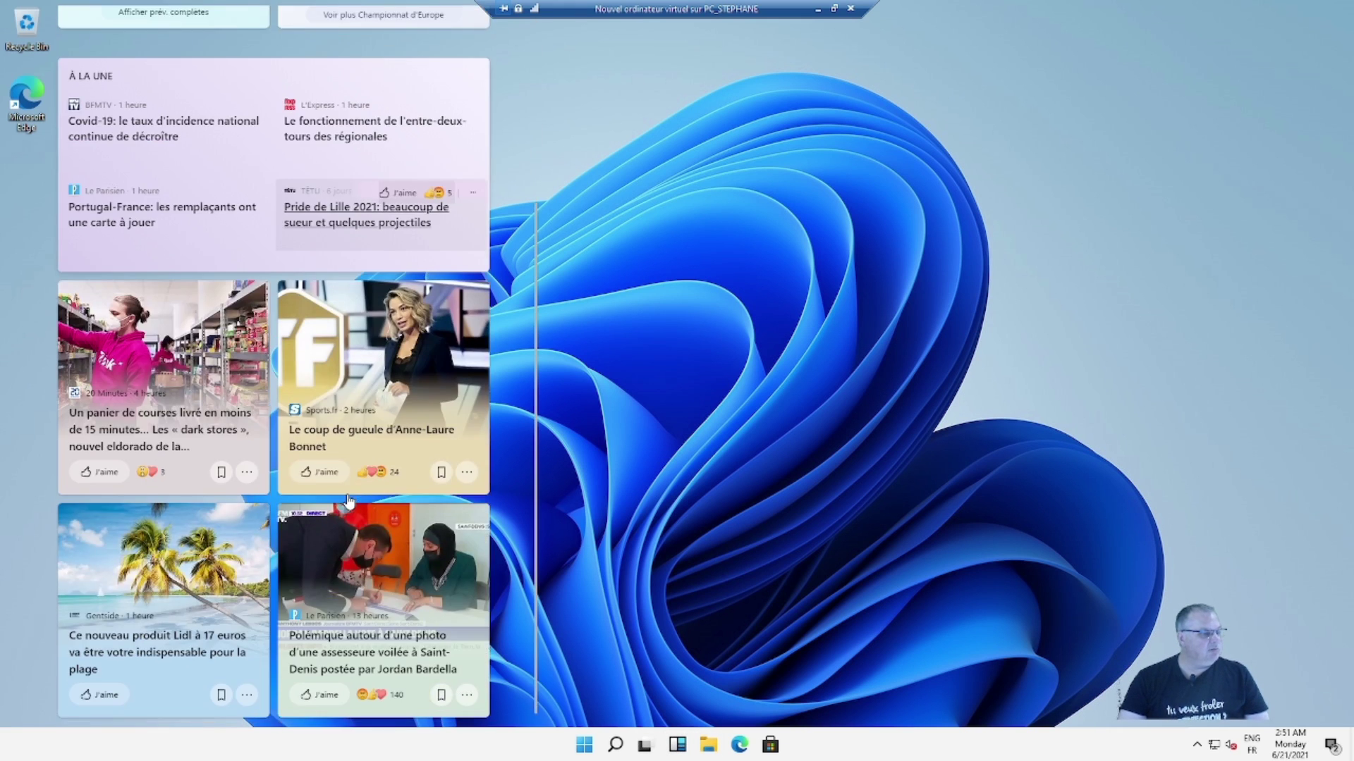
pyautogui.scroll(3, 350, 525)
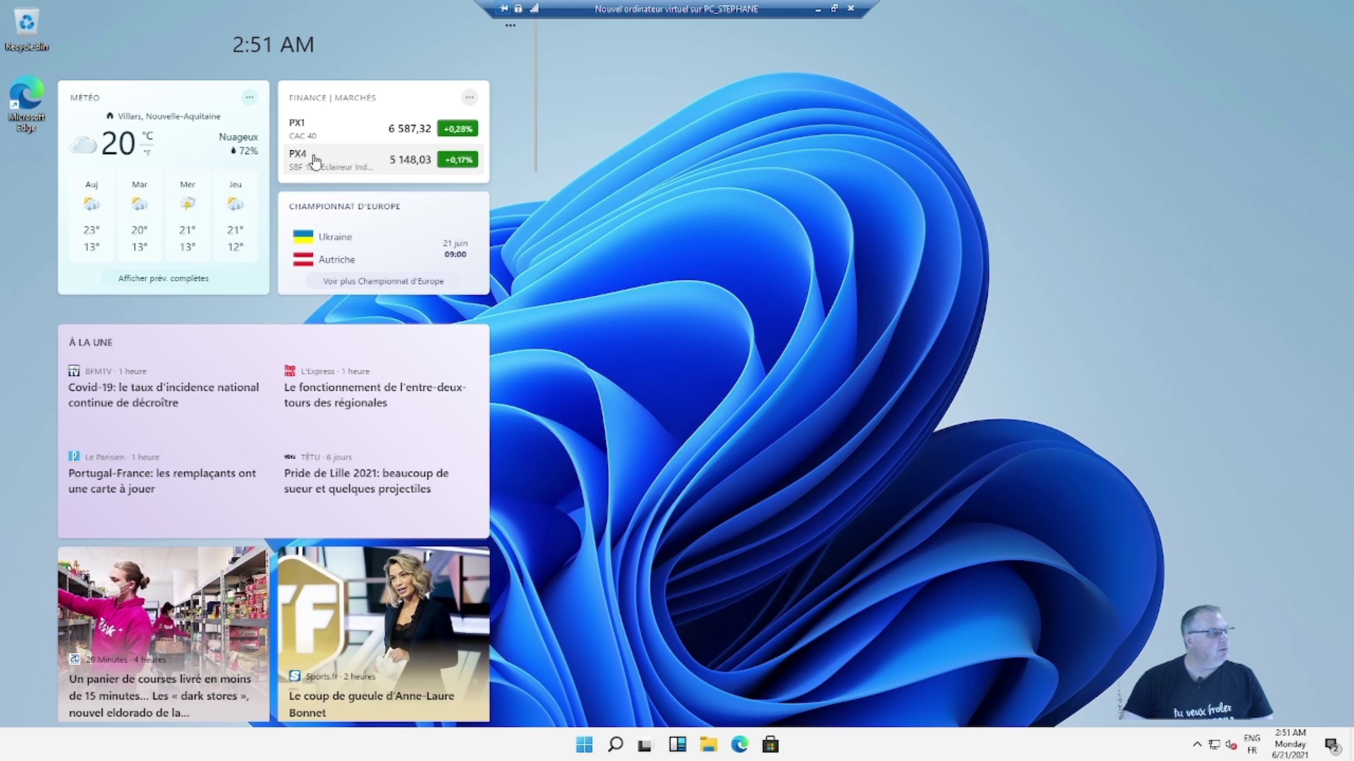
pyautogui.scroll(-2, 315, 261)
pyautogui.scroll(2, 315, 261)
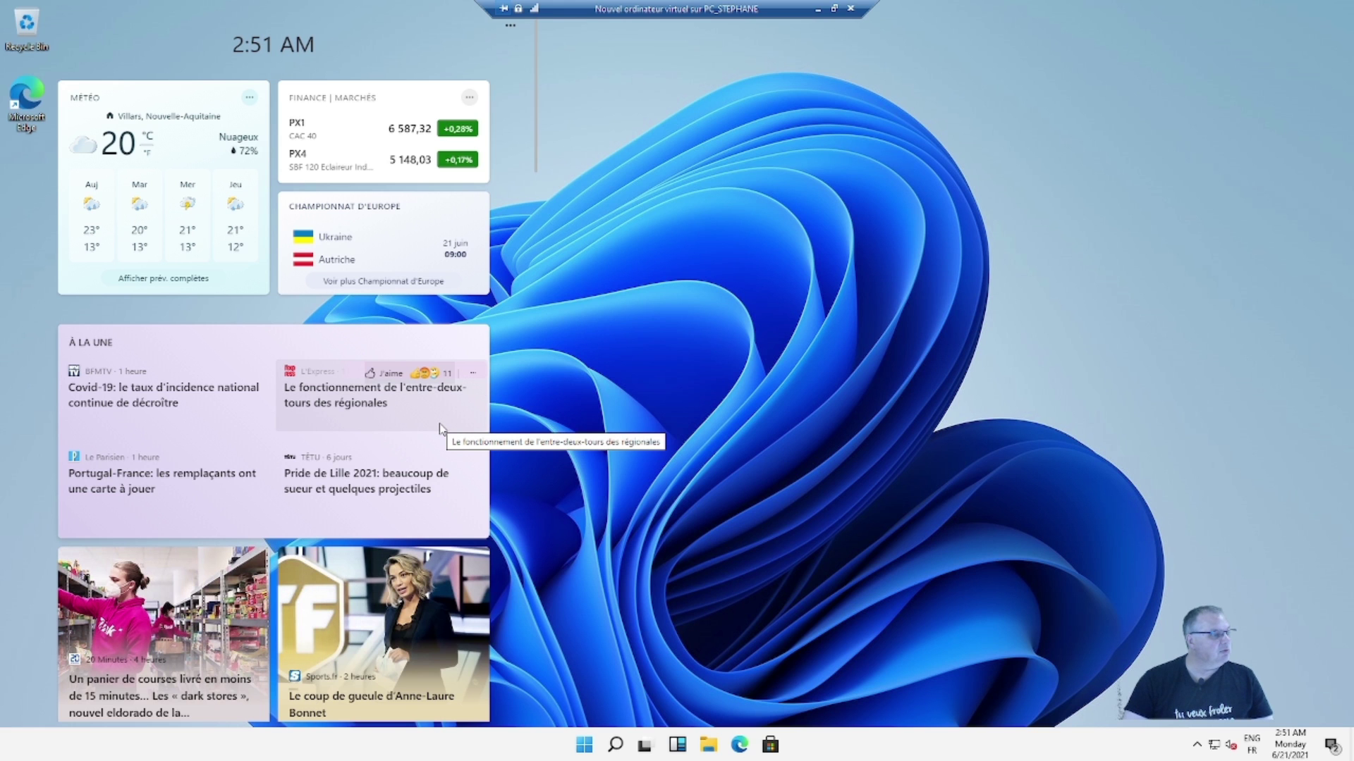
pyautogui.scroll(-3, 444, 416)
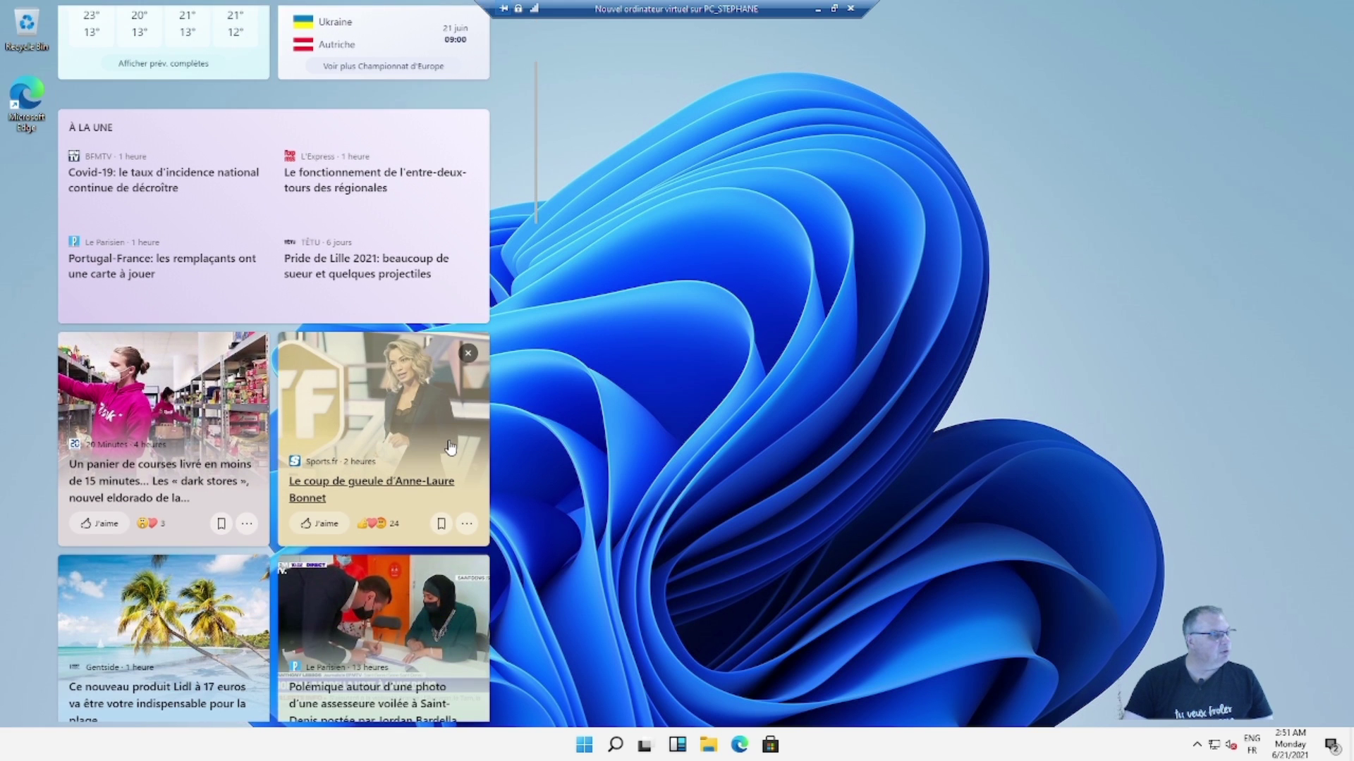
pyautogui.scroll(-2, 450, 446)
pyautogui.scroll(-2, 451, 446)
pyautogui.scroll(-13, 451, 446)
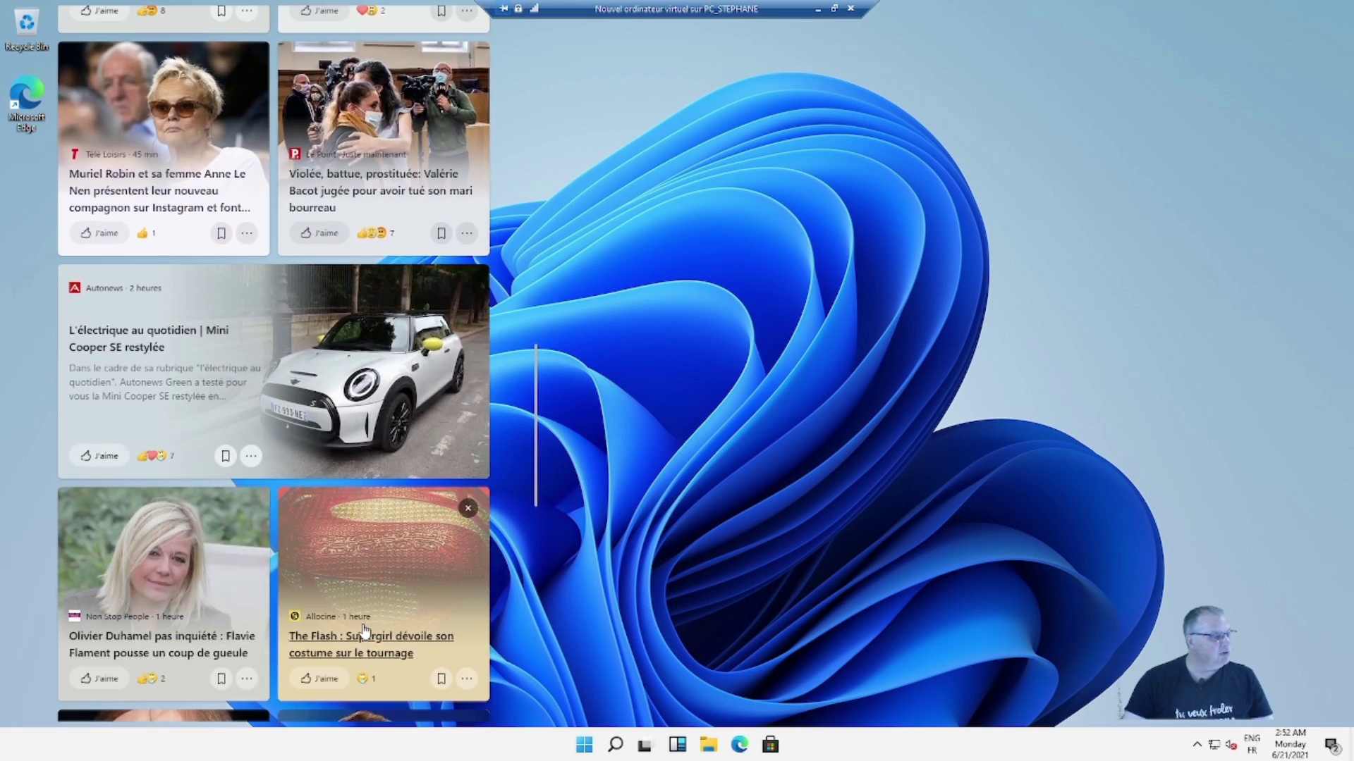
pyautogui.scroll(20, 364, 629)
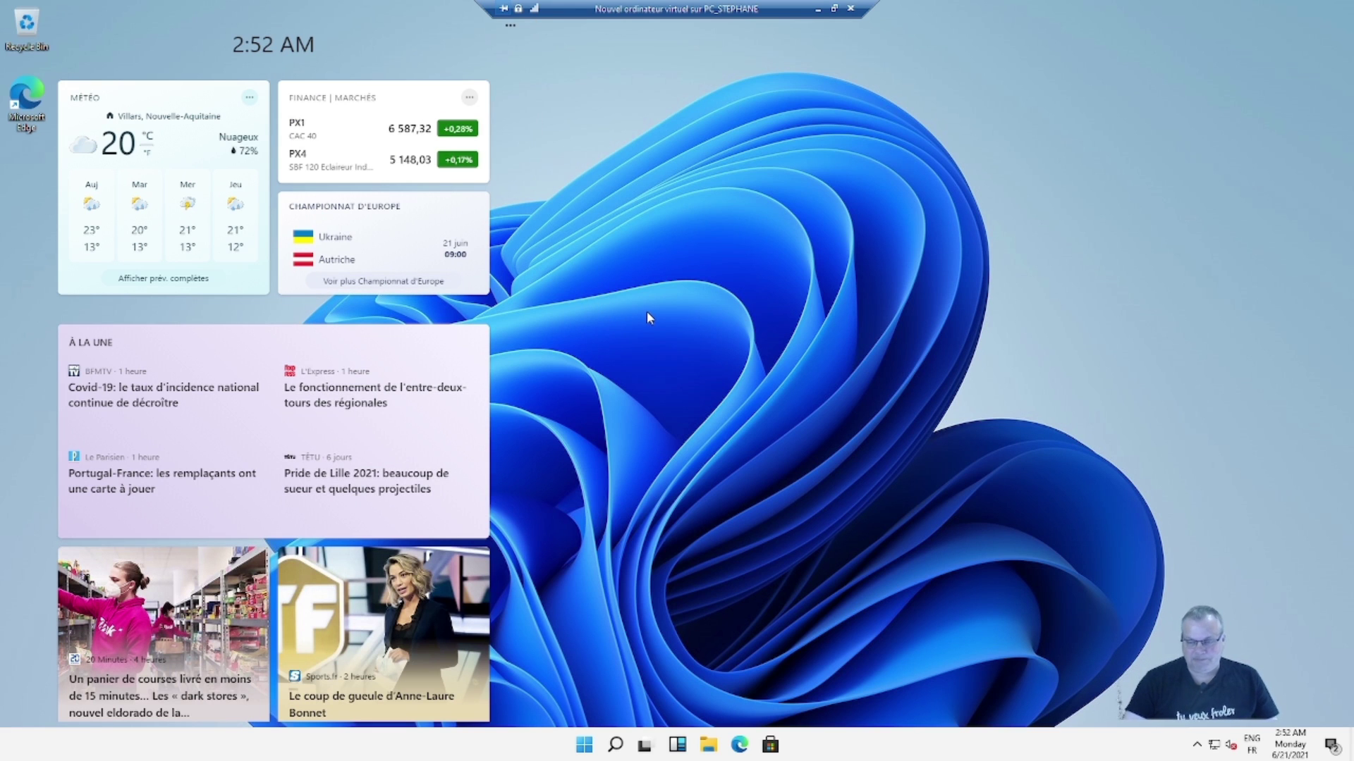
pyautogui.click(612, 258)
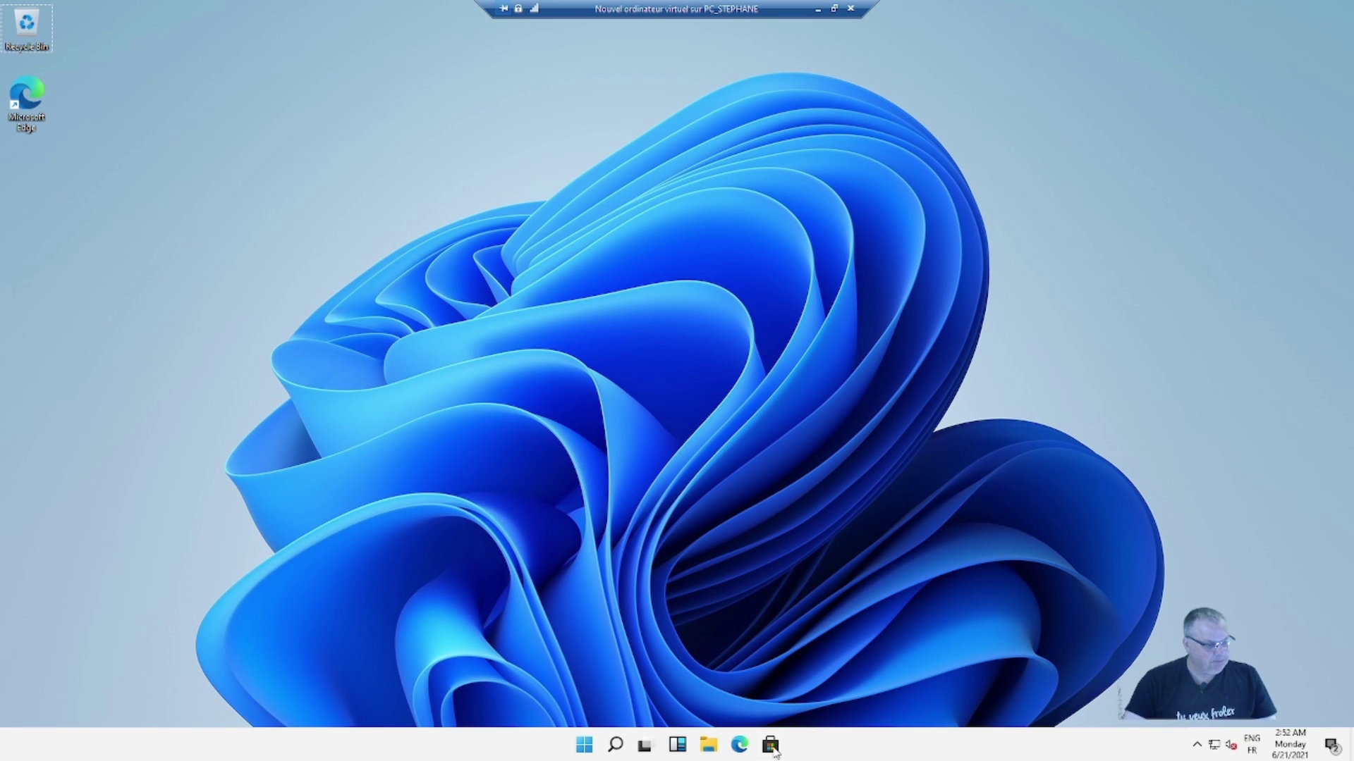
# - Open File Explorer and move the French Explorer window aside so both windows are visible
pyautogui.click(709, 746)
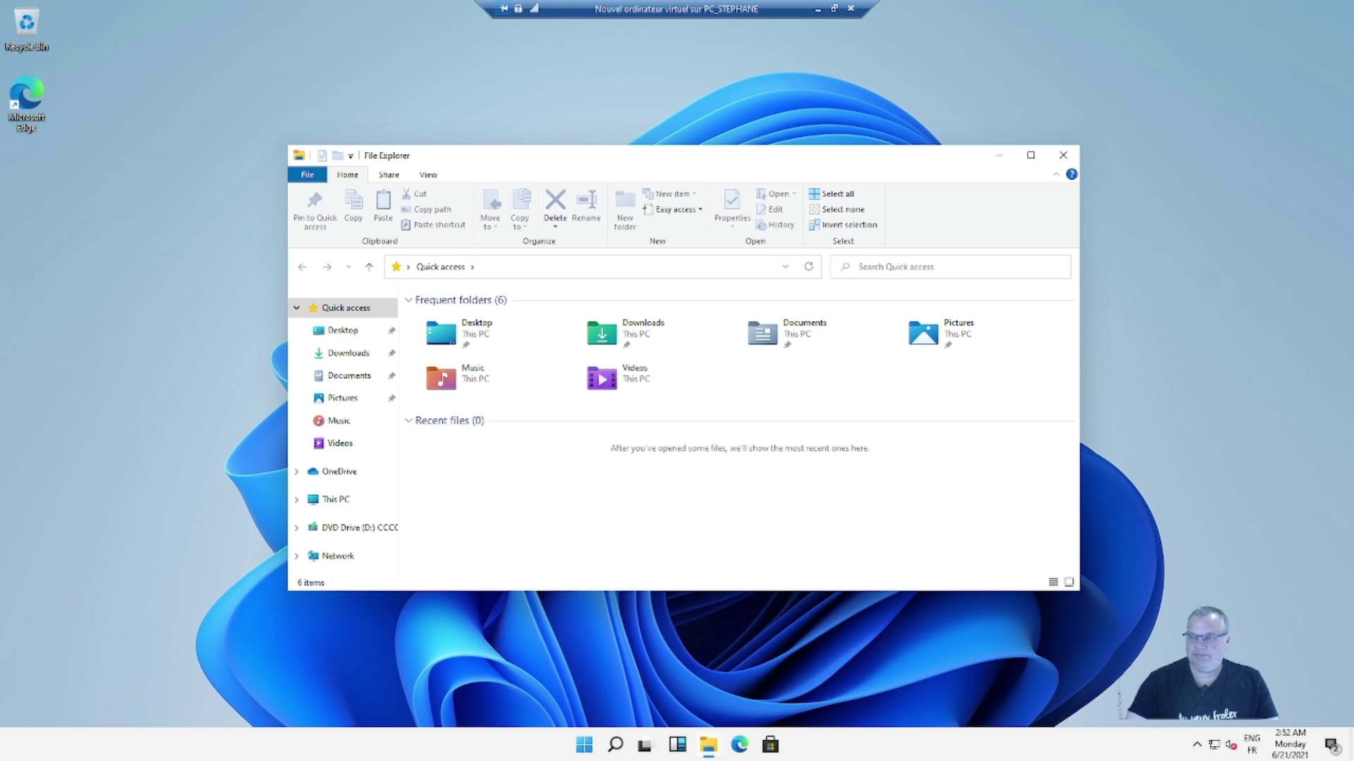
pyautogui.moveTo(1353, 338); pyautogui.dragTo(1184, 148)
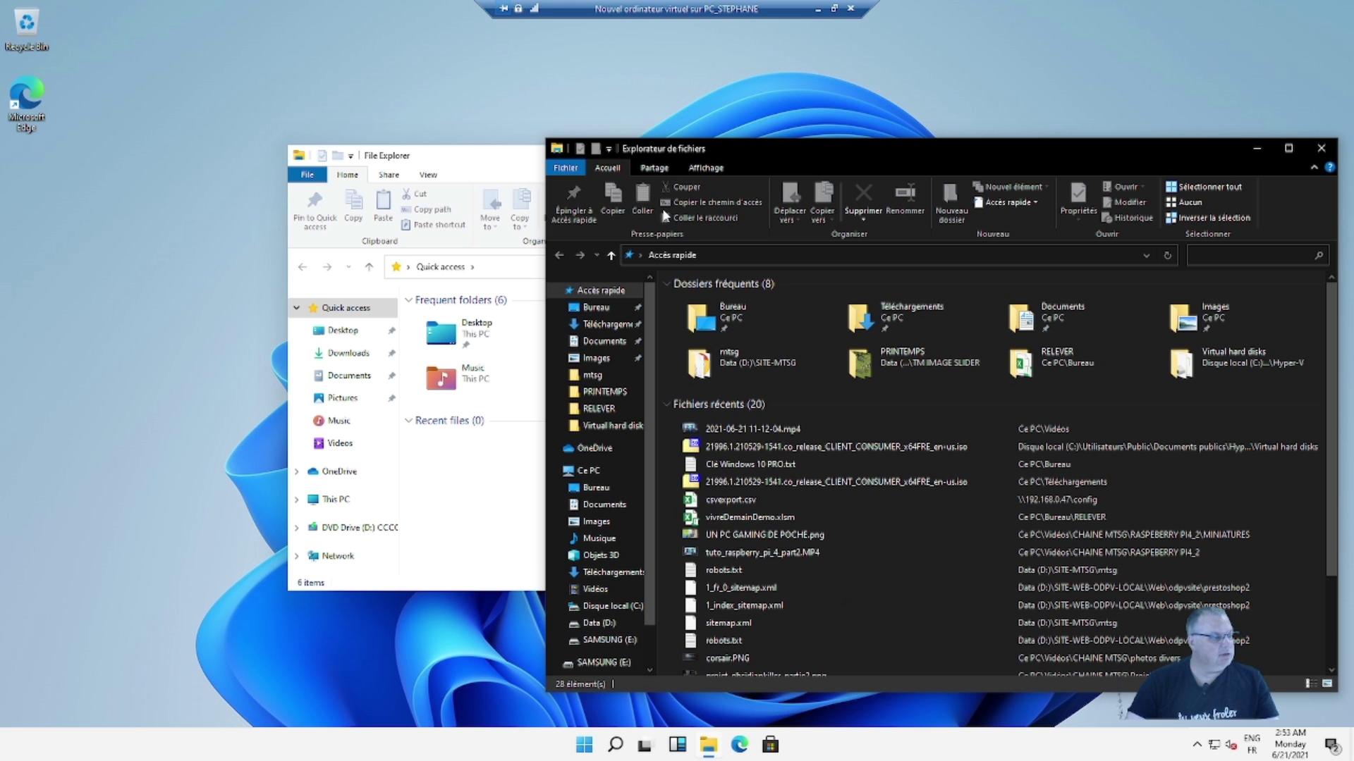
pyautogui.moveTo(772, 148); pyautogui.dragTo(515, 263)
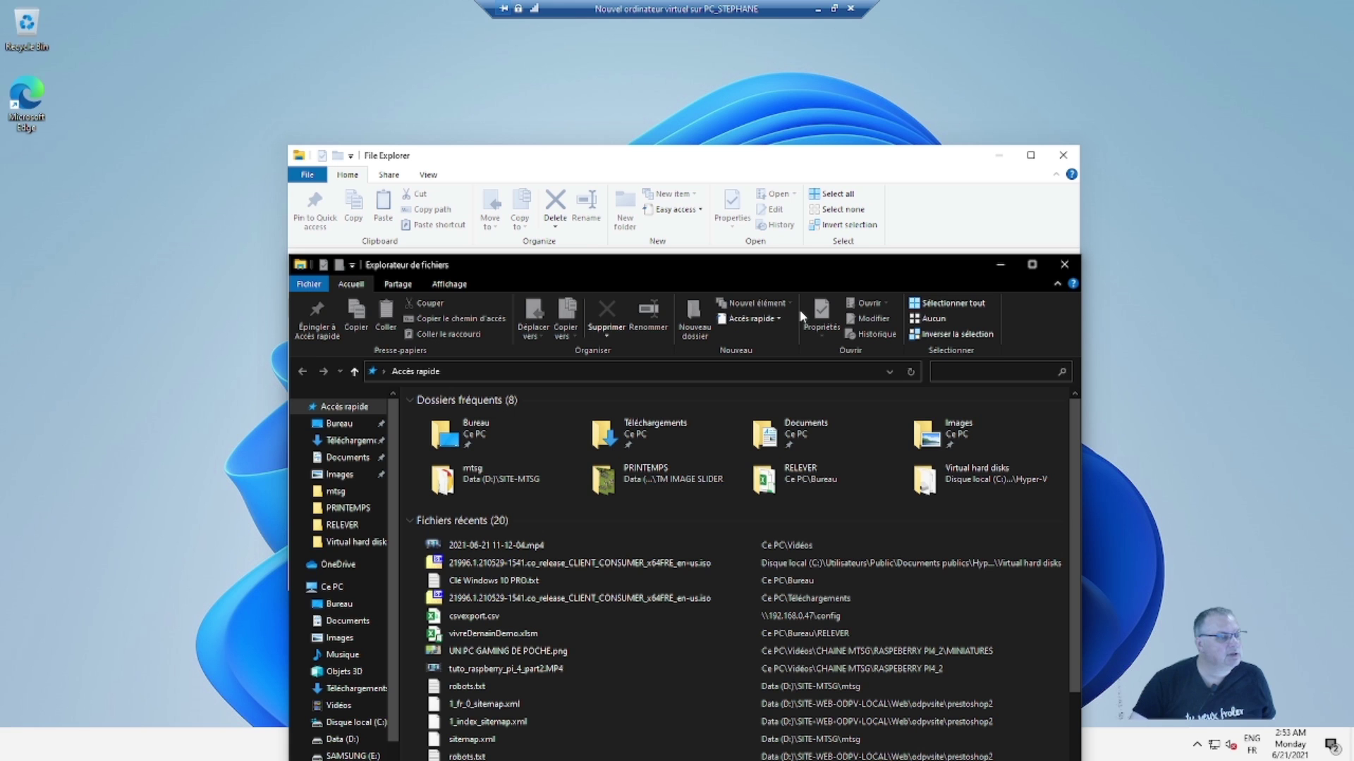
pyautogui.moveTo(747, 277); pyautogui.dragTo(1015, 94)
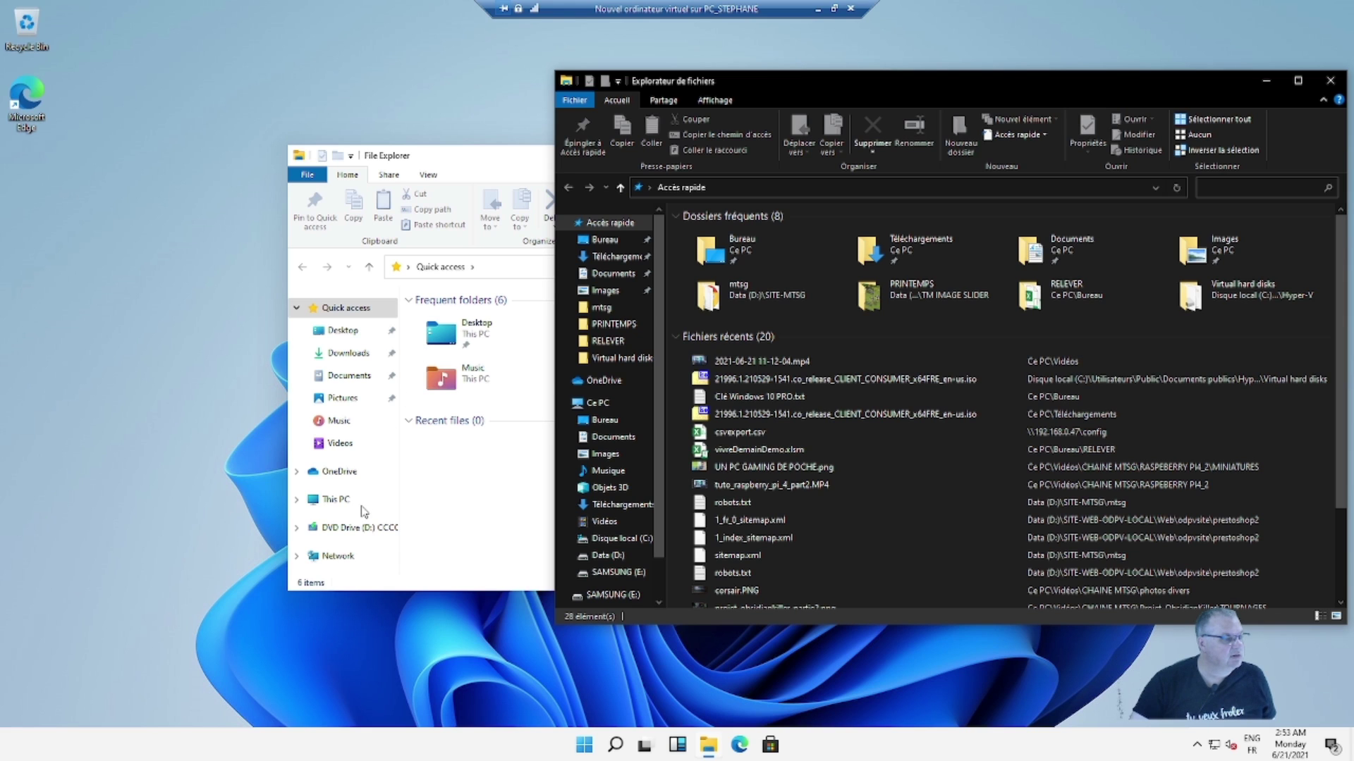
# - Close the French Explorer window and then the English File Explorer window
pyautogui.scroll(-2, 632, 489)
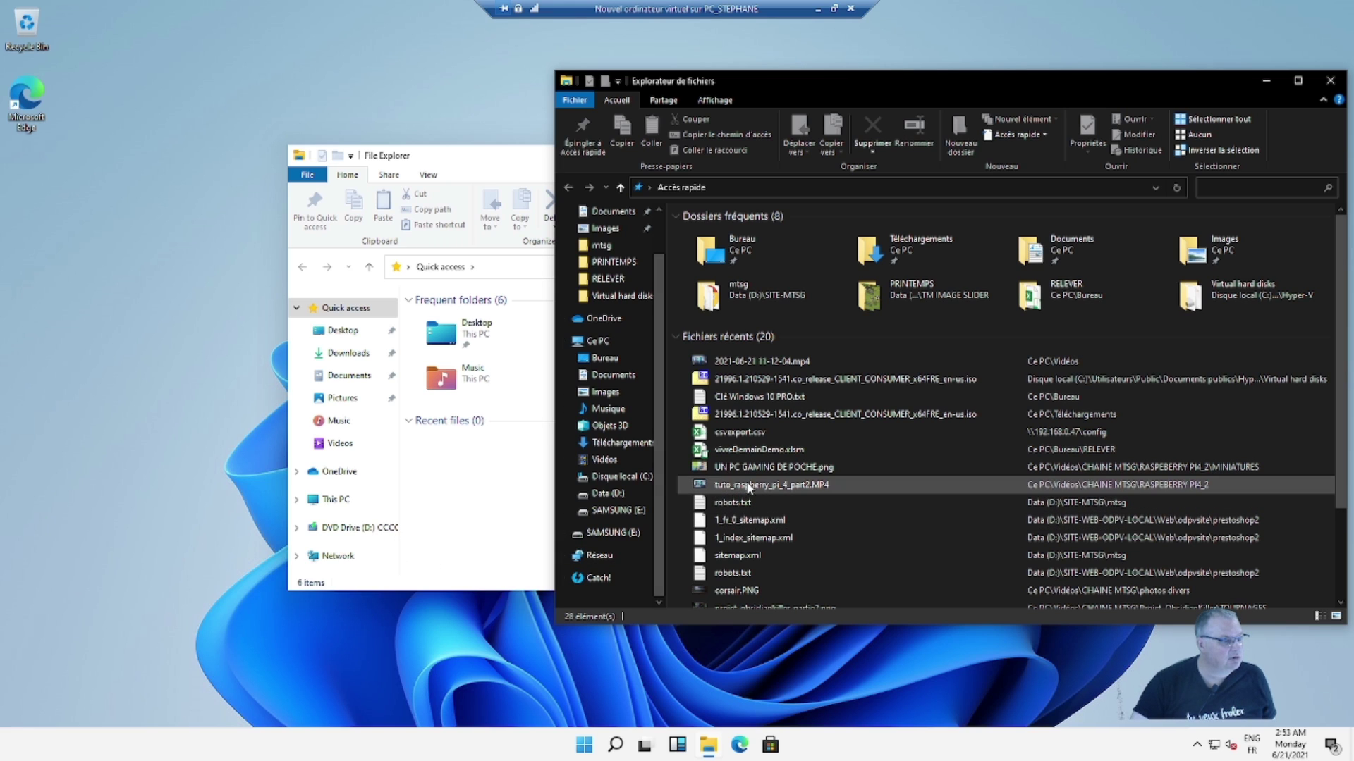
pyautogui.scroll(1, 619, 496)
pyautogui.scroll(2, 606, 496)
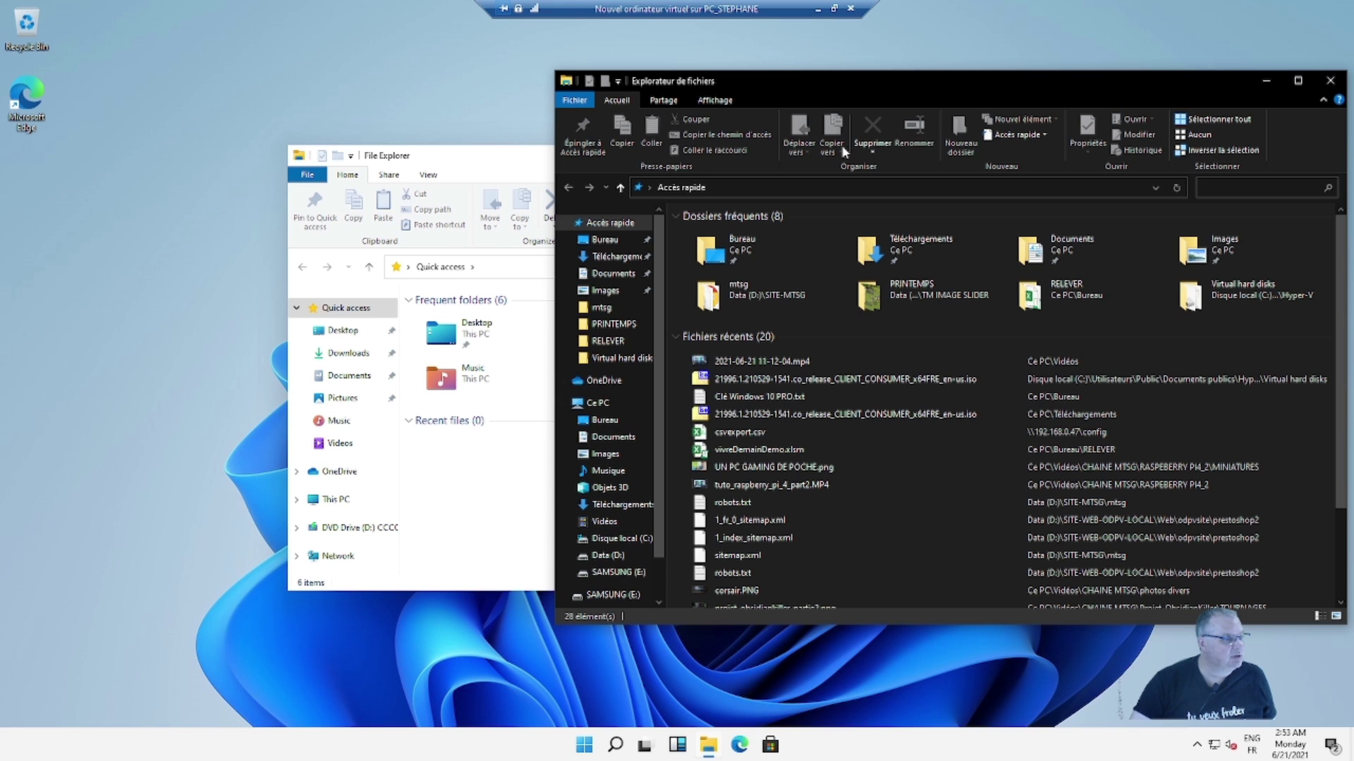
pyautogui.click(1264, 81)
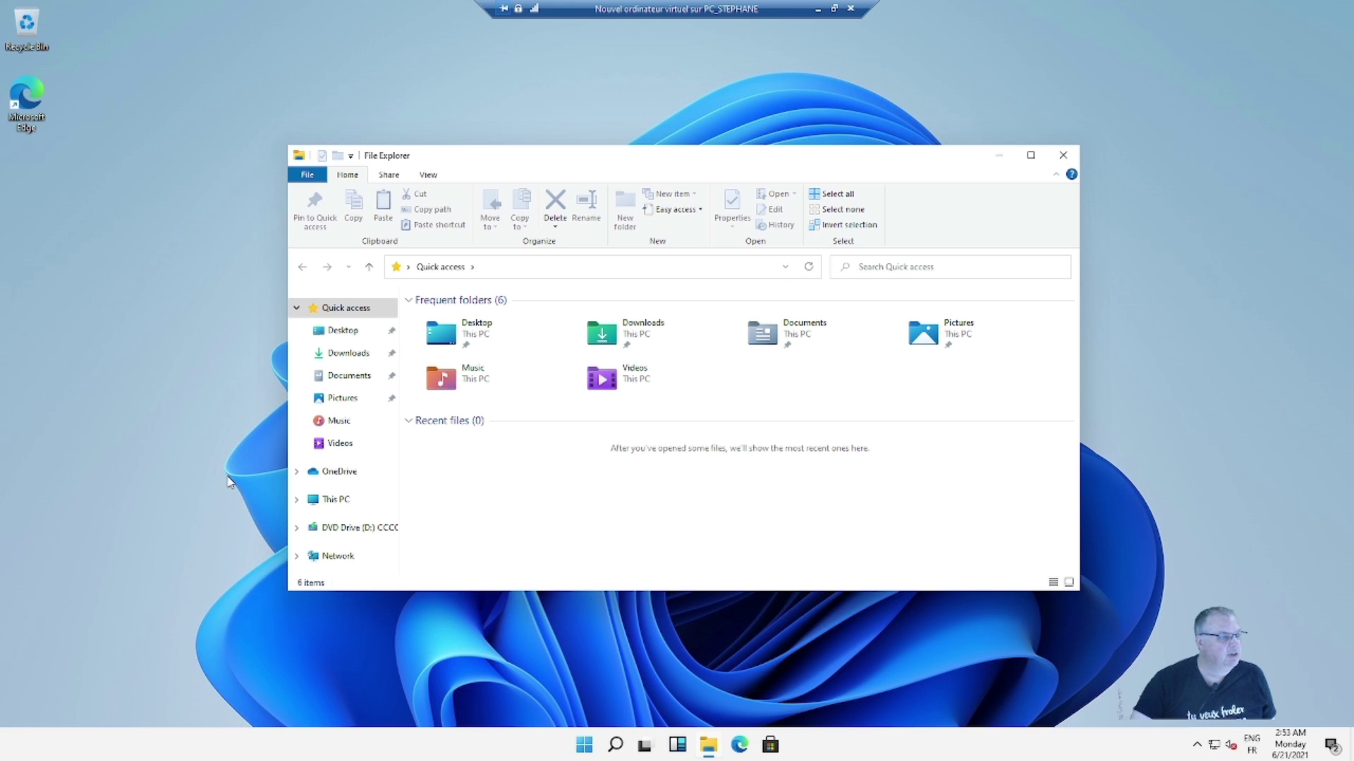
pyautogui.click(1063, 155)
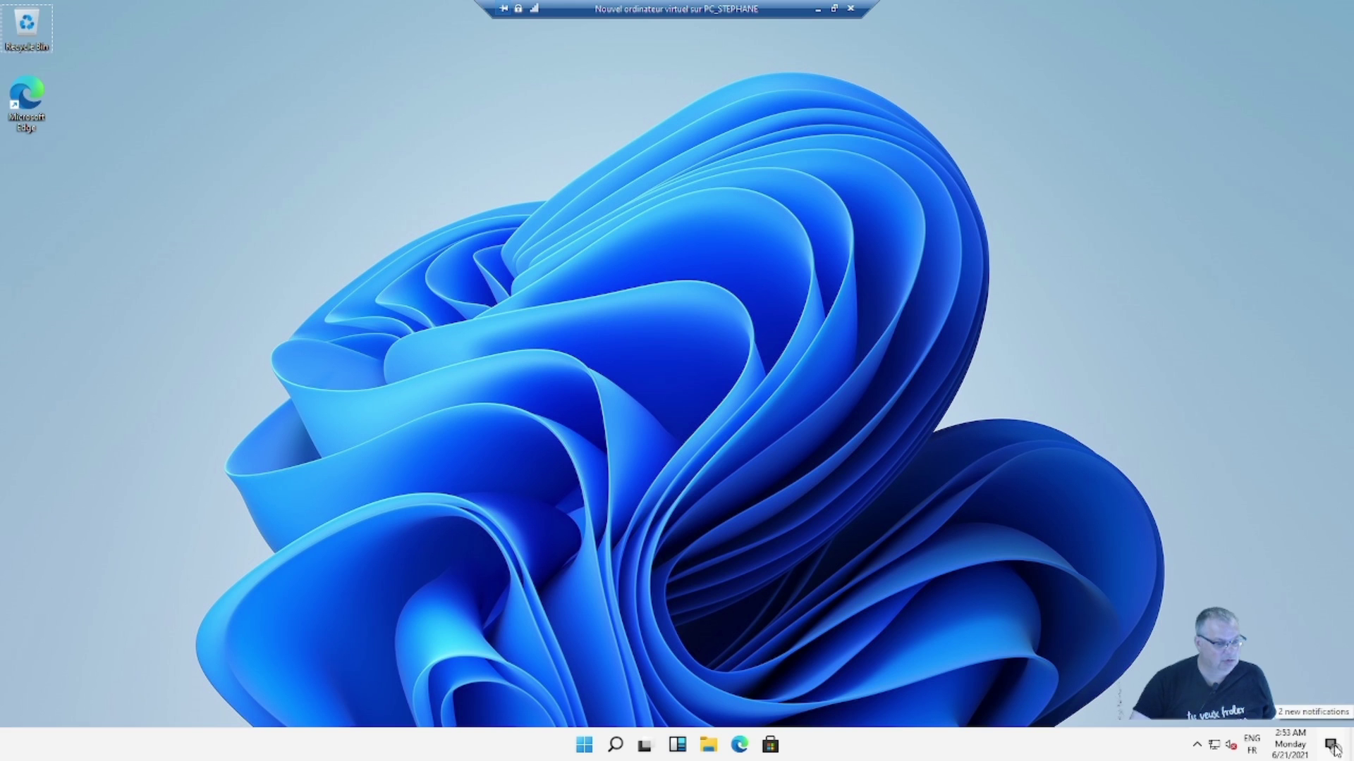
# - From the taskbar clock's date/time settings, choose the (UTC+01:00) Brussels, Copenhagen, Madrid, Paris time zone
pyautogui.rightClick(1294, 744)
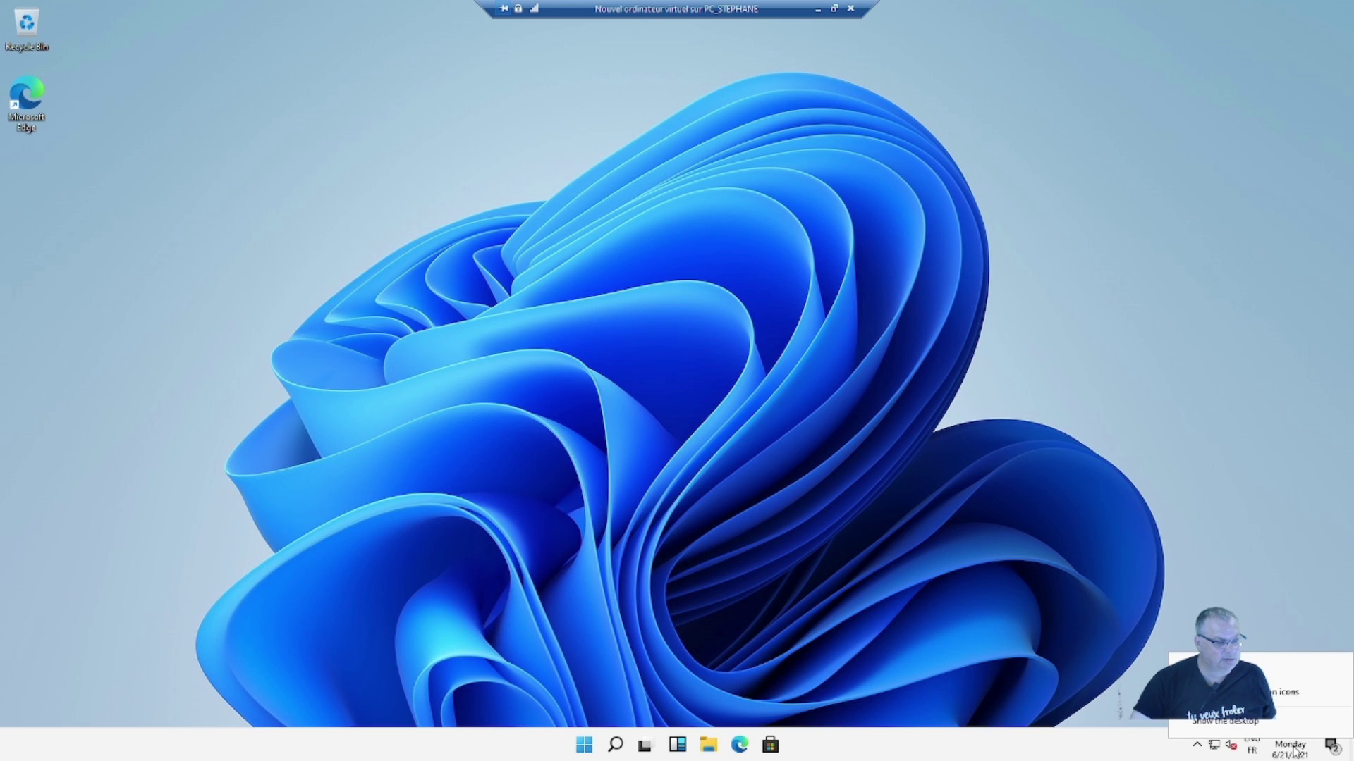
pyautogui.click(1241, 665)
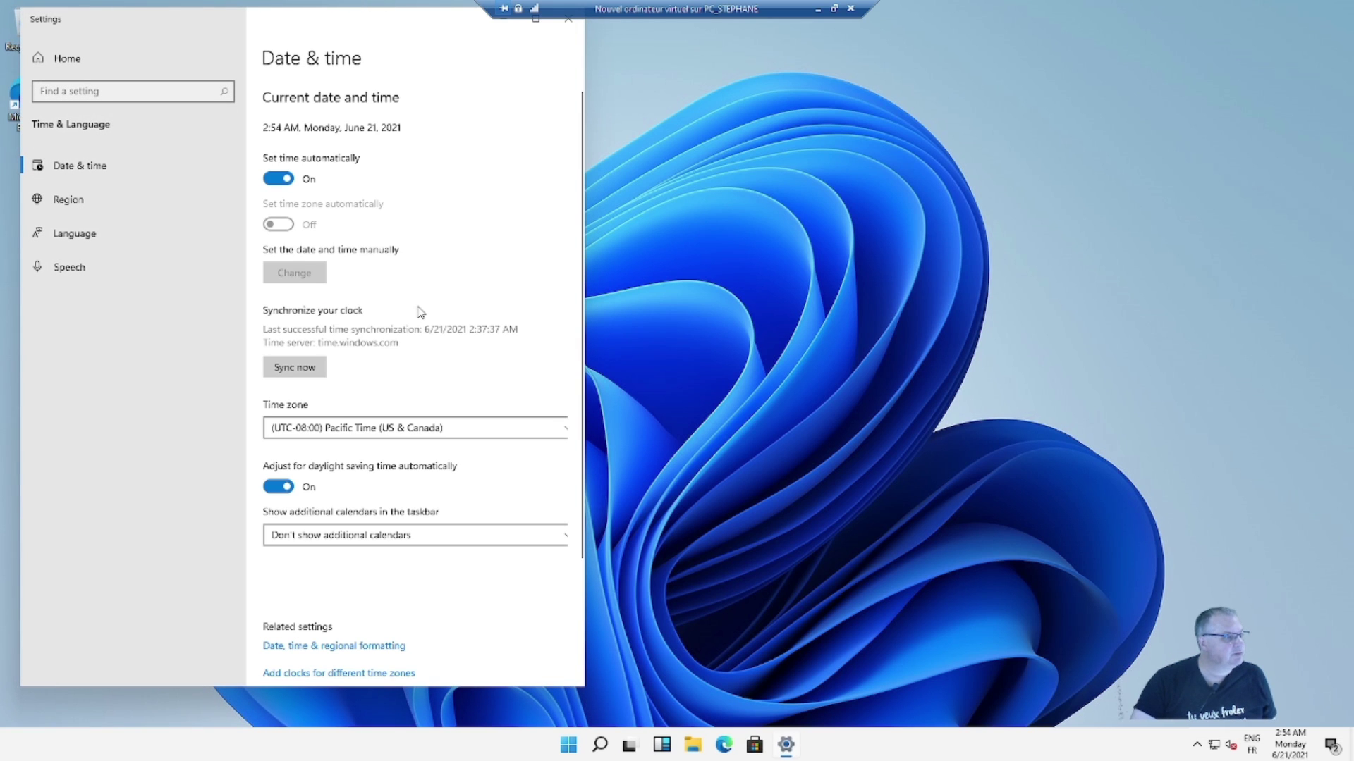
pyautogui.click(521, 436)
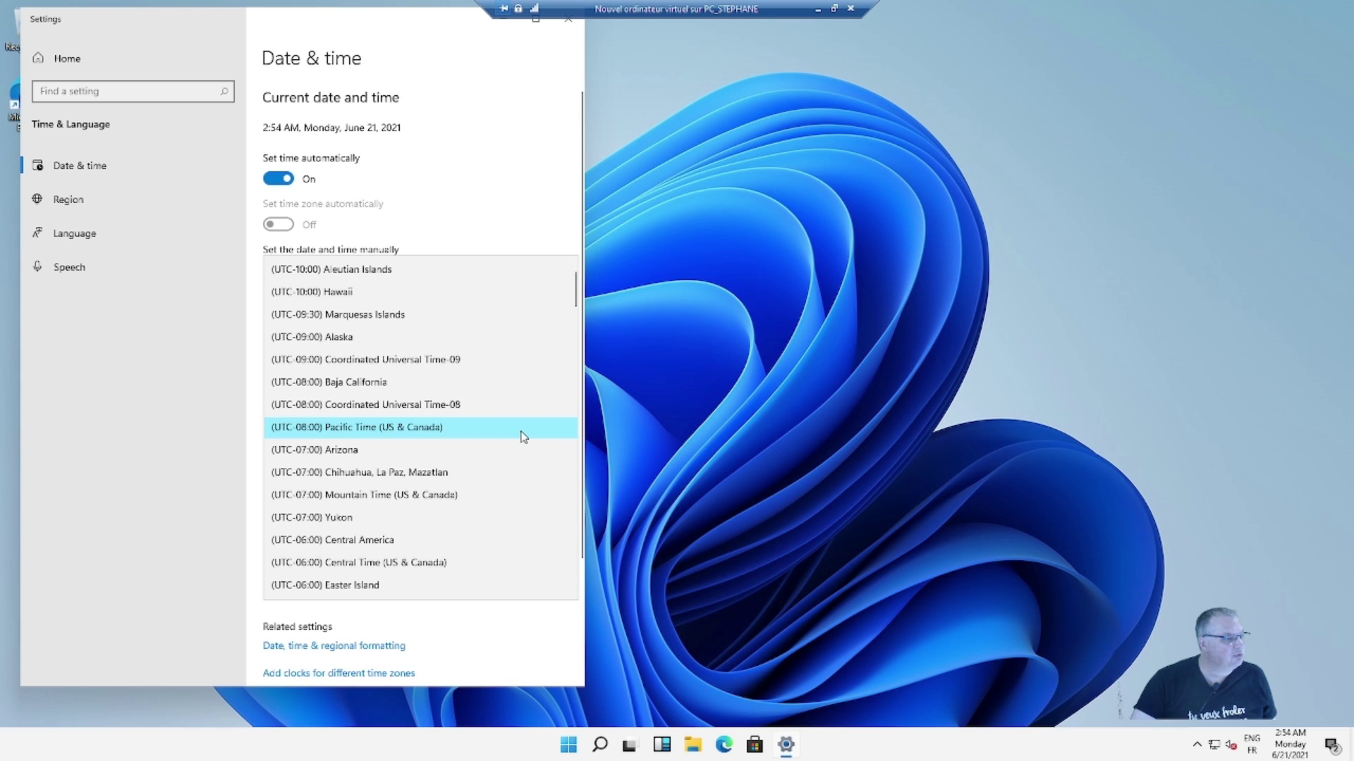
pyautogui.scroll(-2, 409, 520)
pyautogui.scroll(-5, 407, 523)
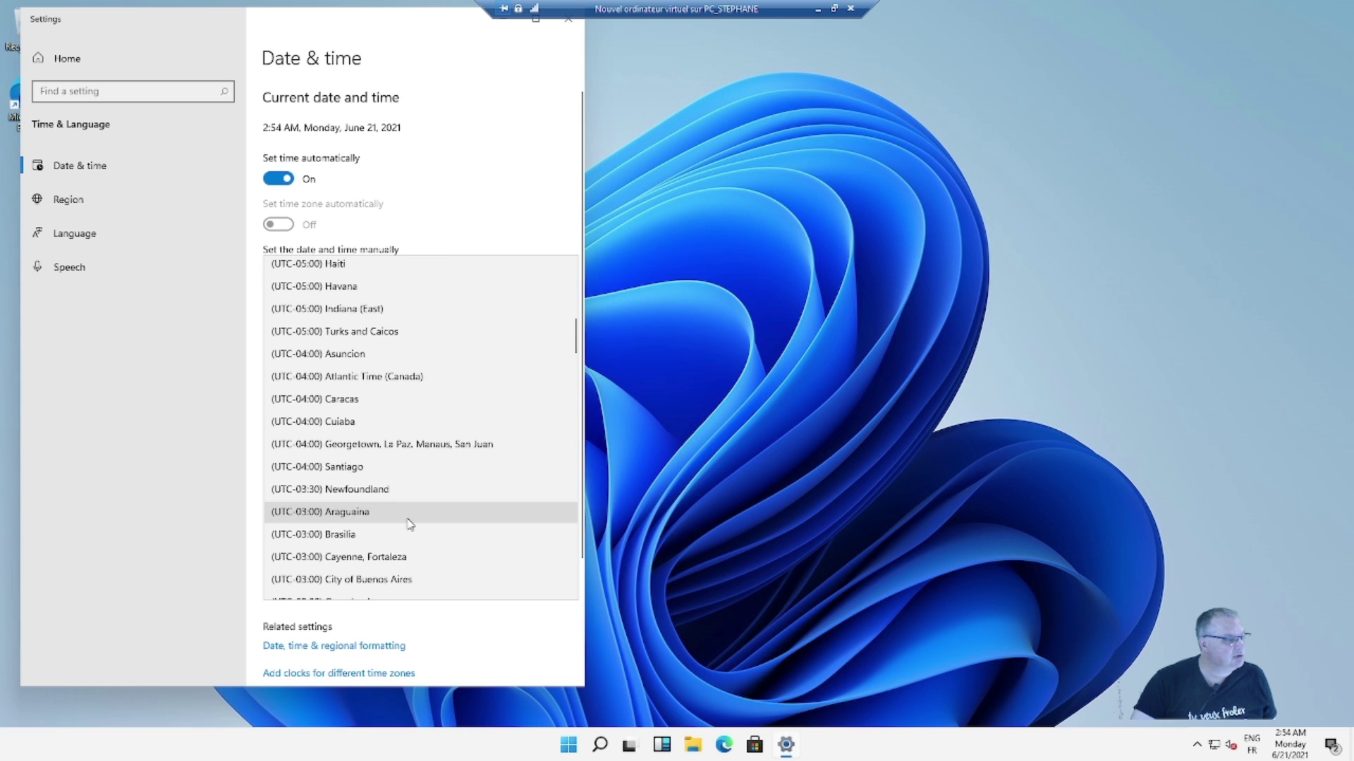
pyautogui.scroll(-1, 411, 526)
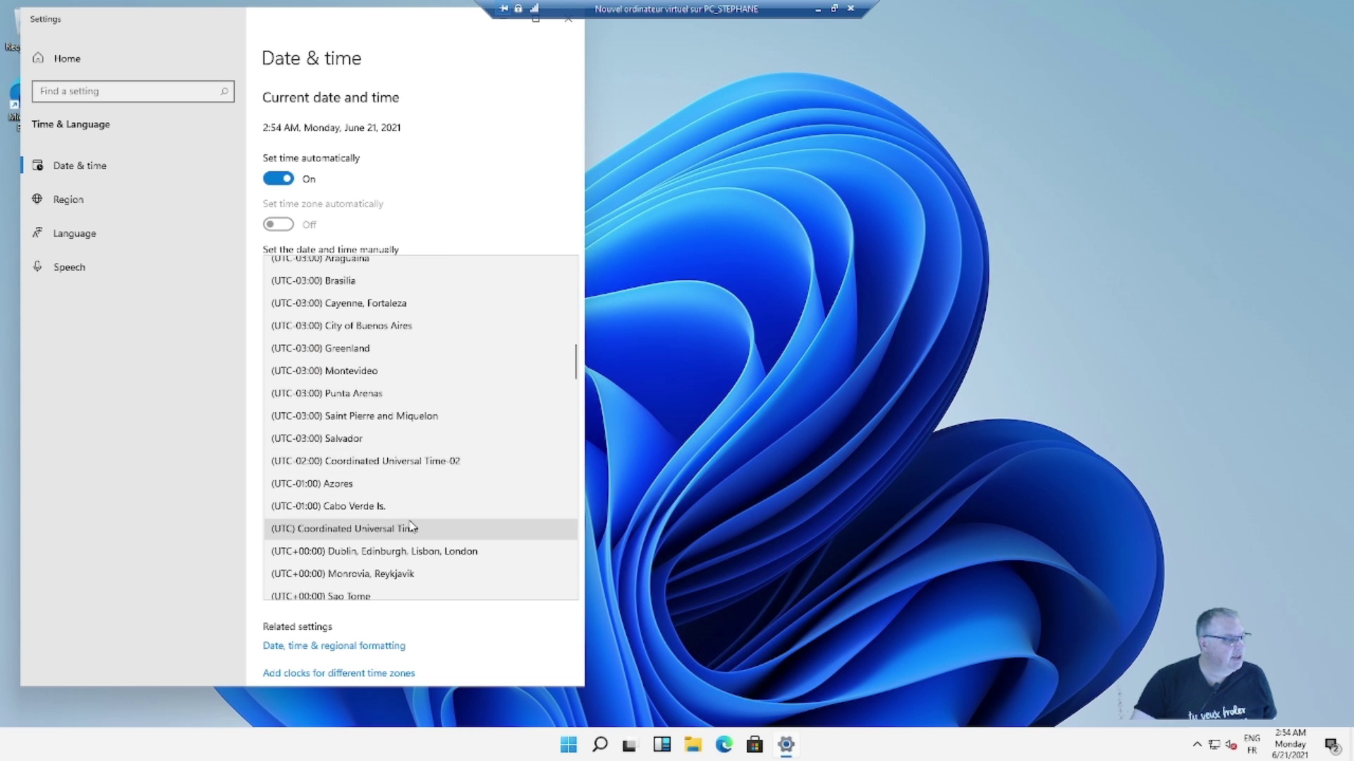
pyautogui.scroll(-3, 414, 525)
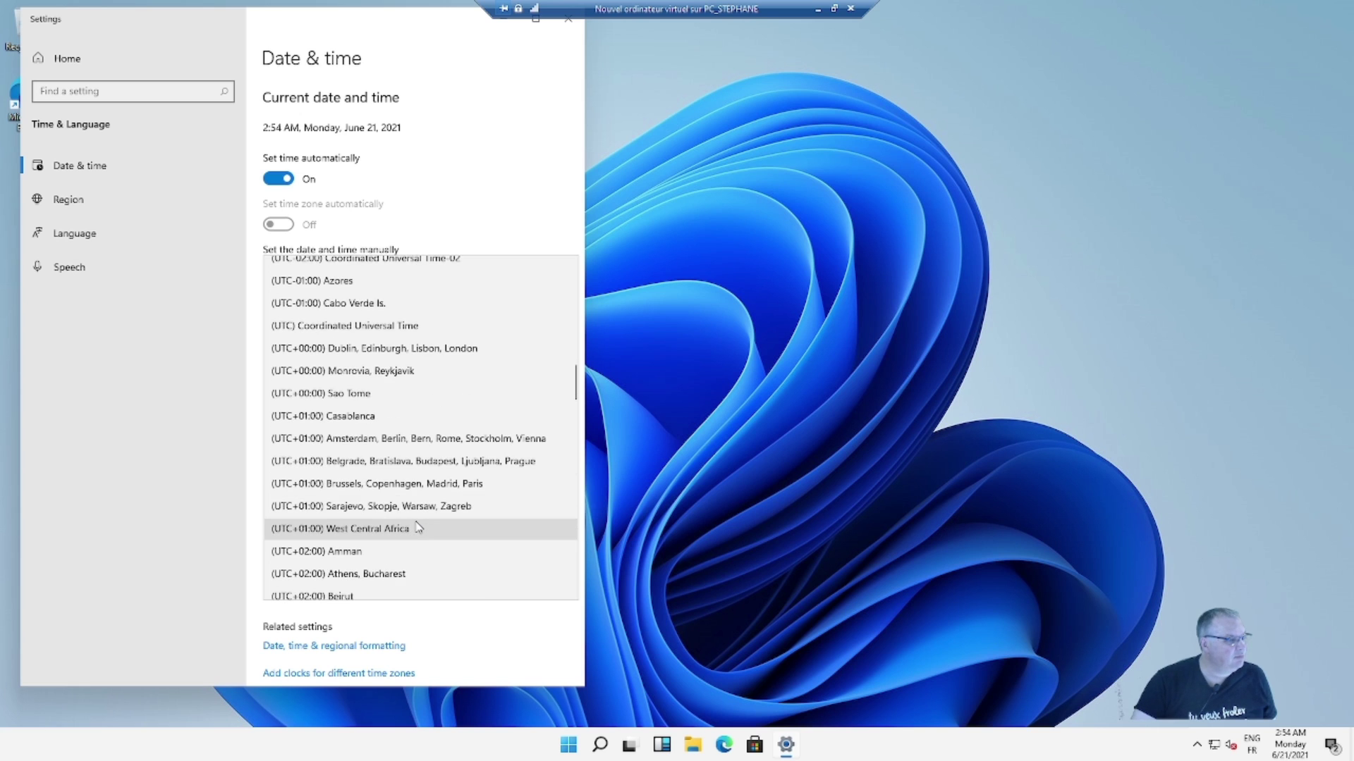
pyautogui.scroll(-2, 418, 528)
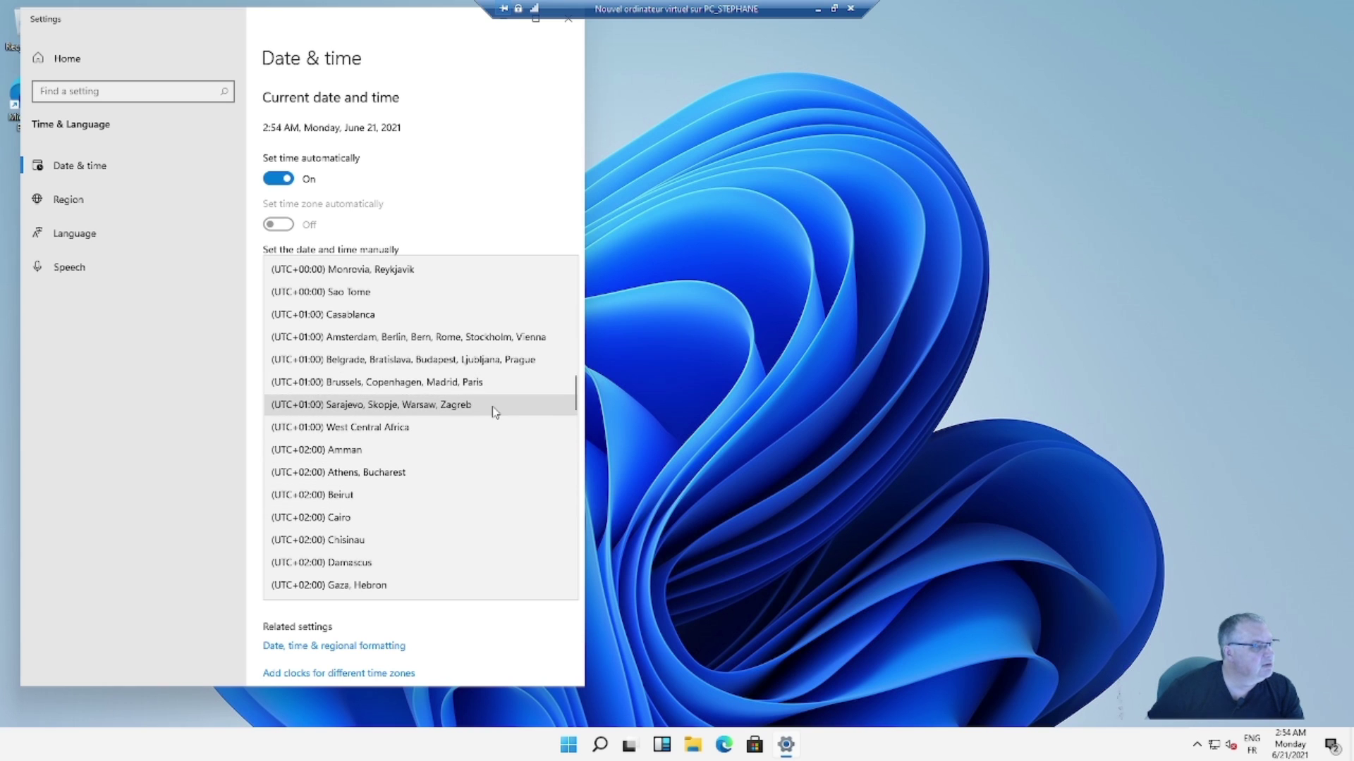
pyautogui.click(439, 382)
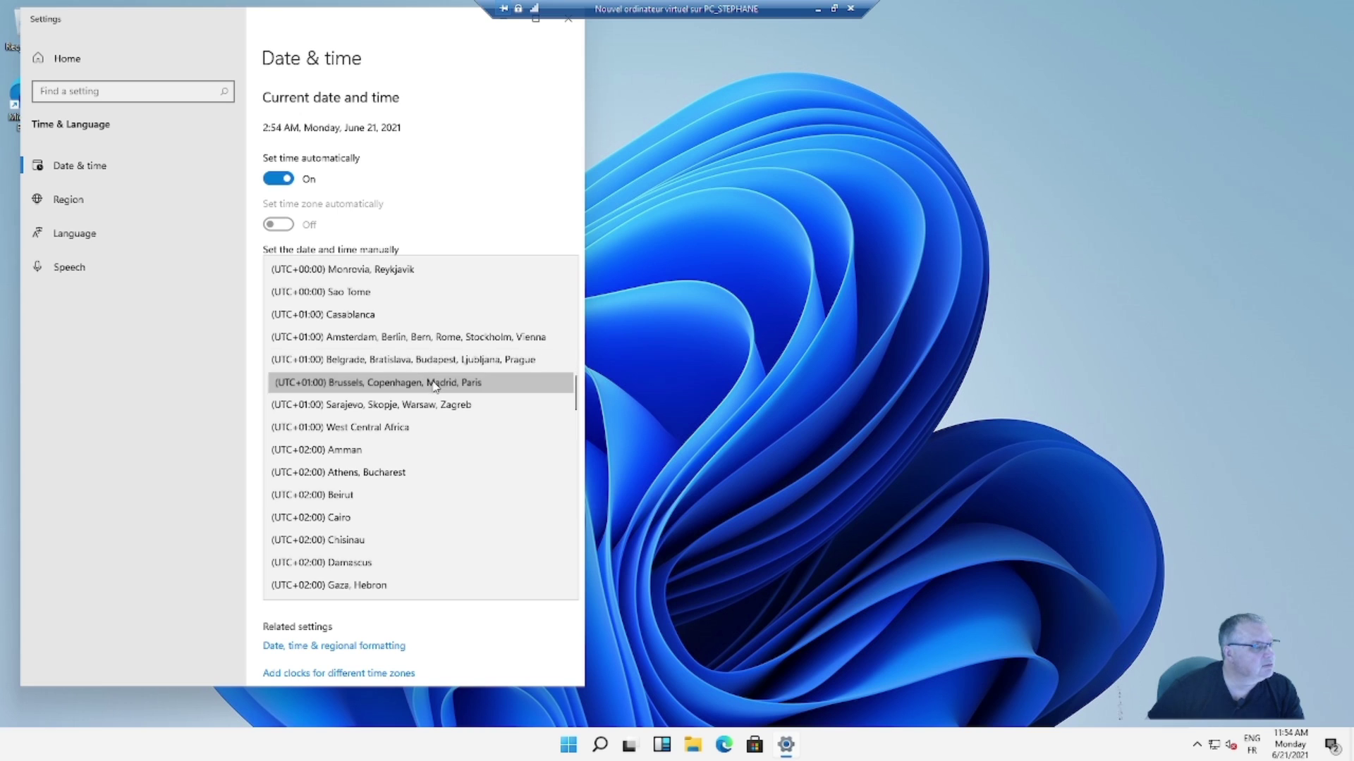
# - Keep additional calendars set to hidden on the Date & time page
pyautogui.click(437, 531)
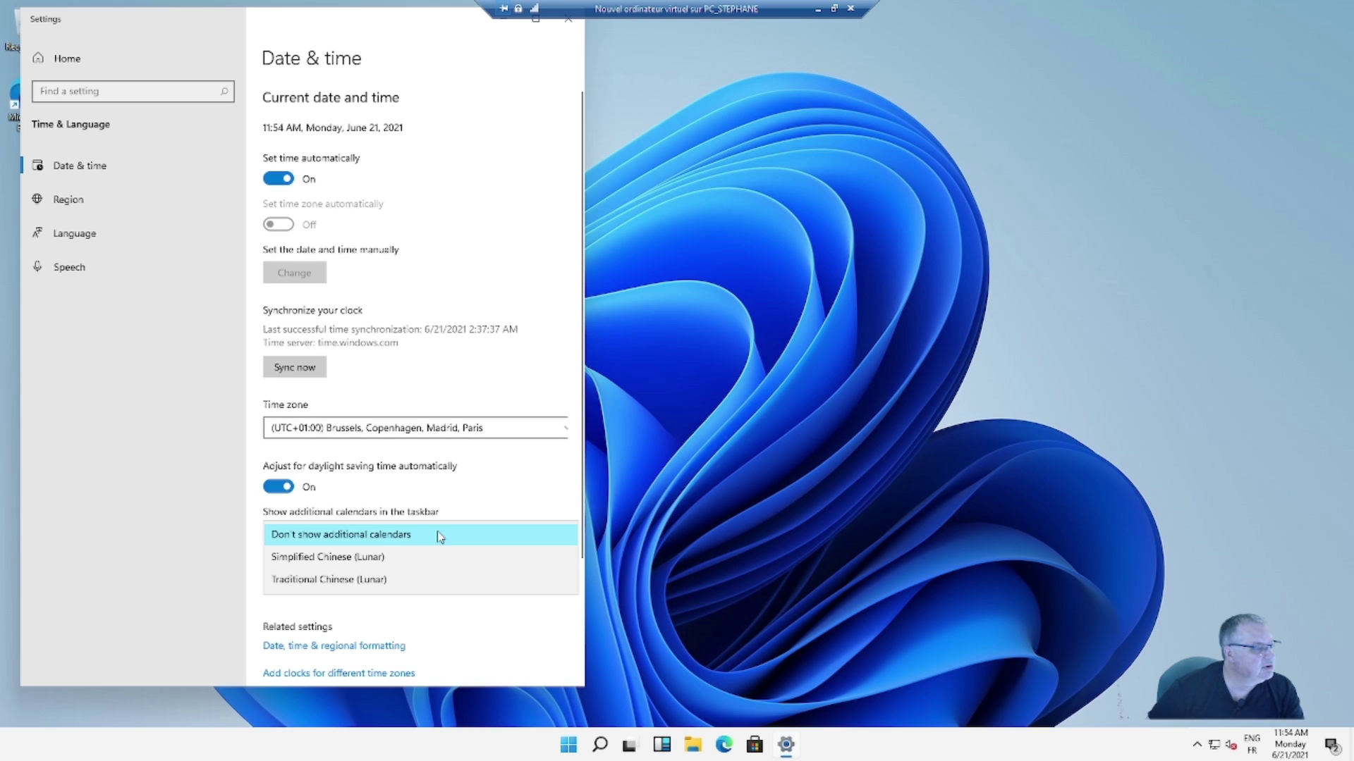
pyautogui.click(459, 615)
pyautogui.scroll(-5, 458, 613)
pyautogui.scroll(5, 456, 606)
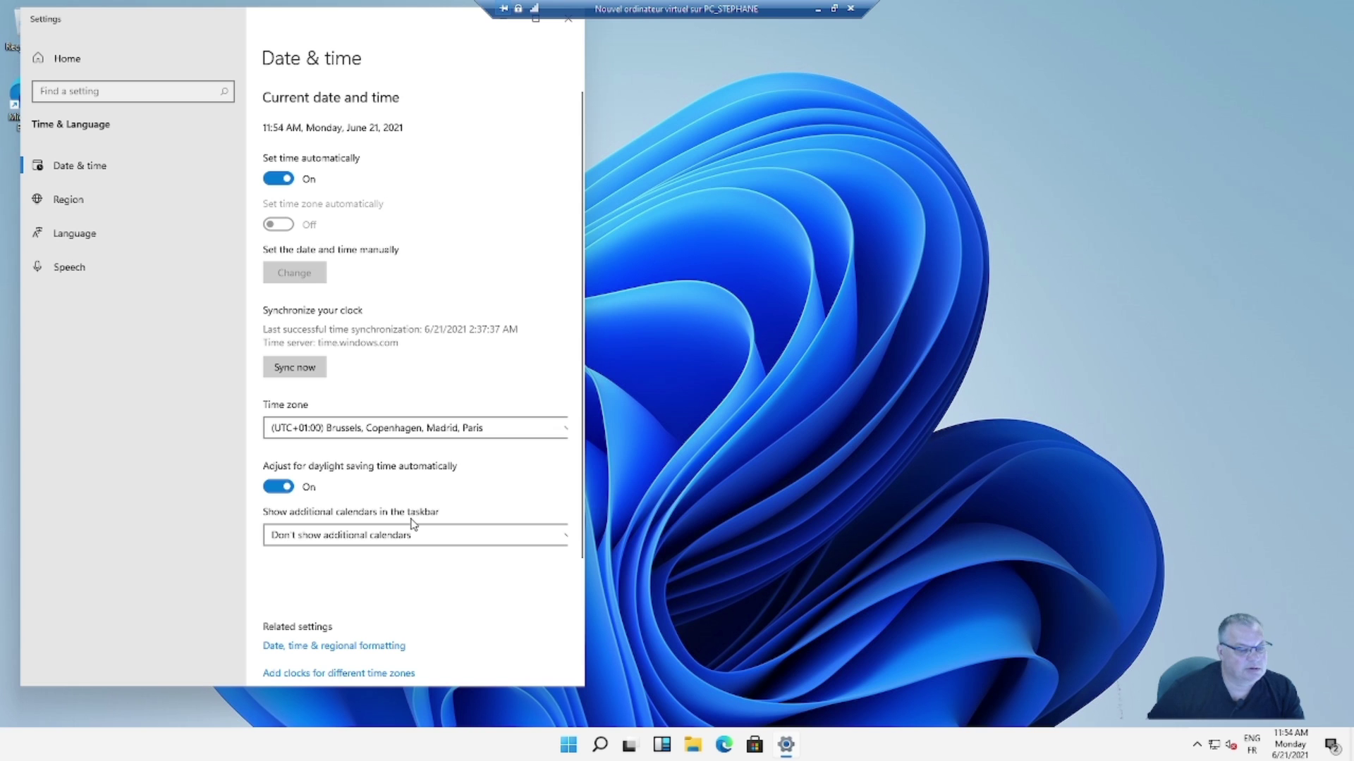
pyautogui.scroll(-5, 413, 523)
pyautogui.scroll(5, 413, 523)
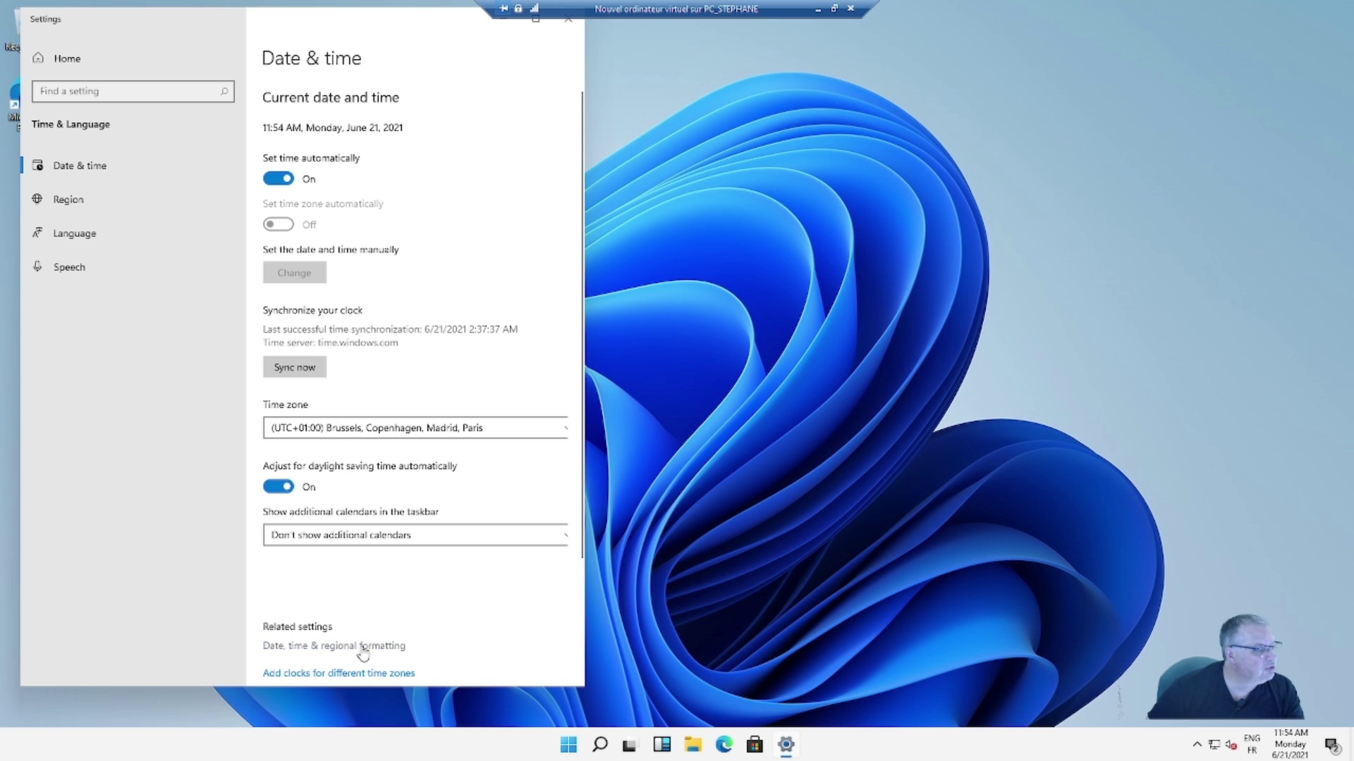
# - Set short date 04/05/2017, short time 09:40 and long time 09:40:07, keeping the long date format
pyautogui.click(363, 646)
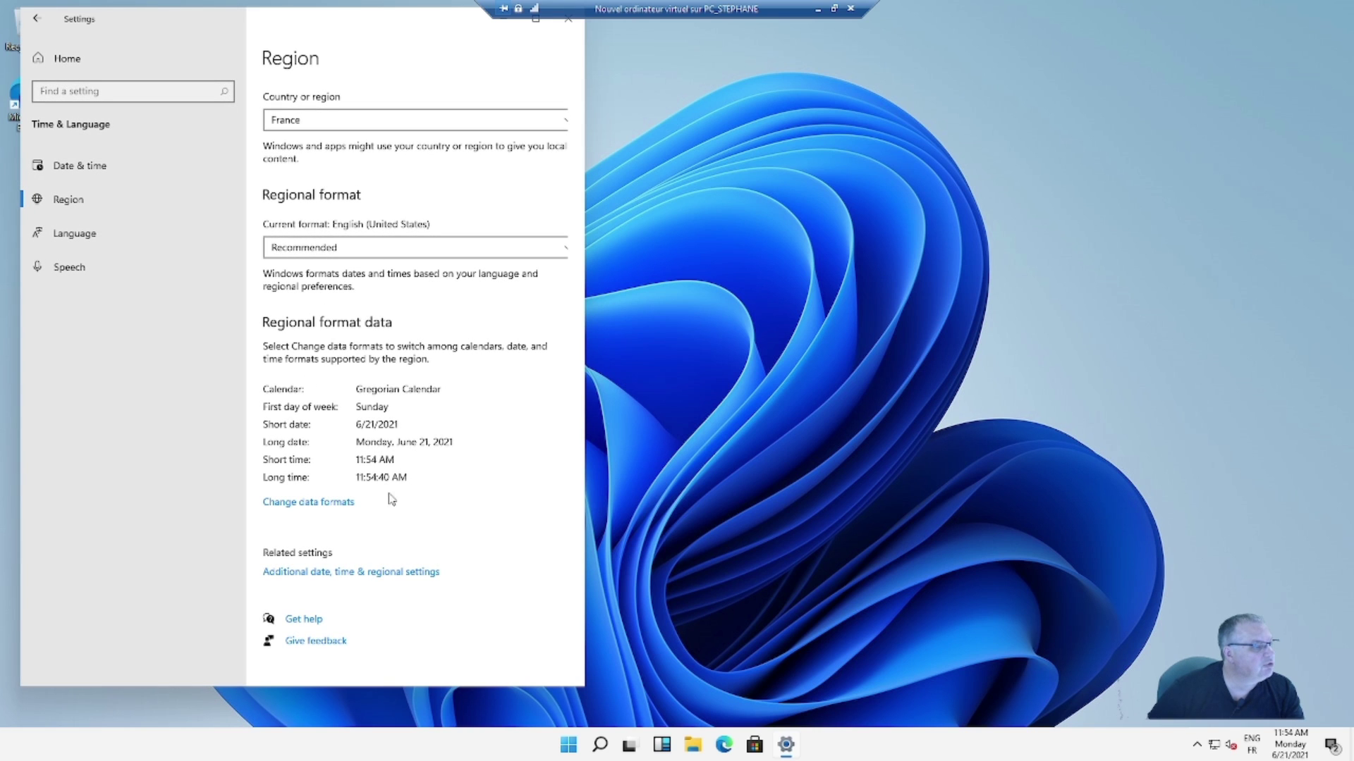
pyautogui.click(317, 502)
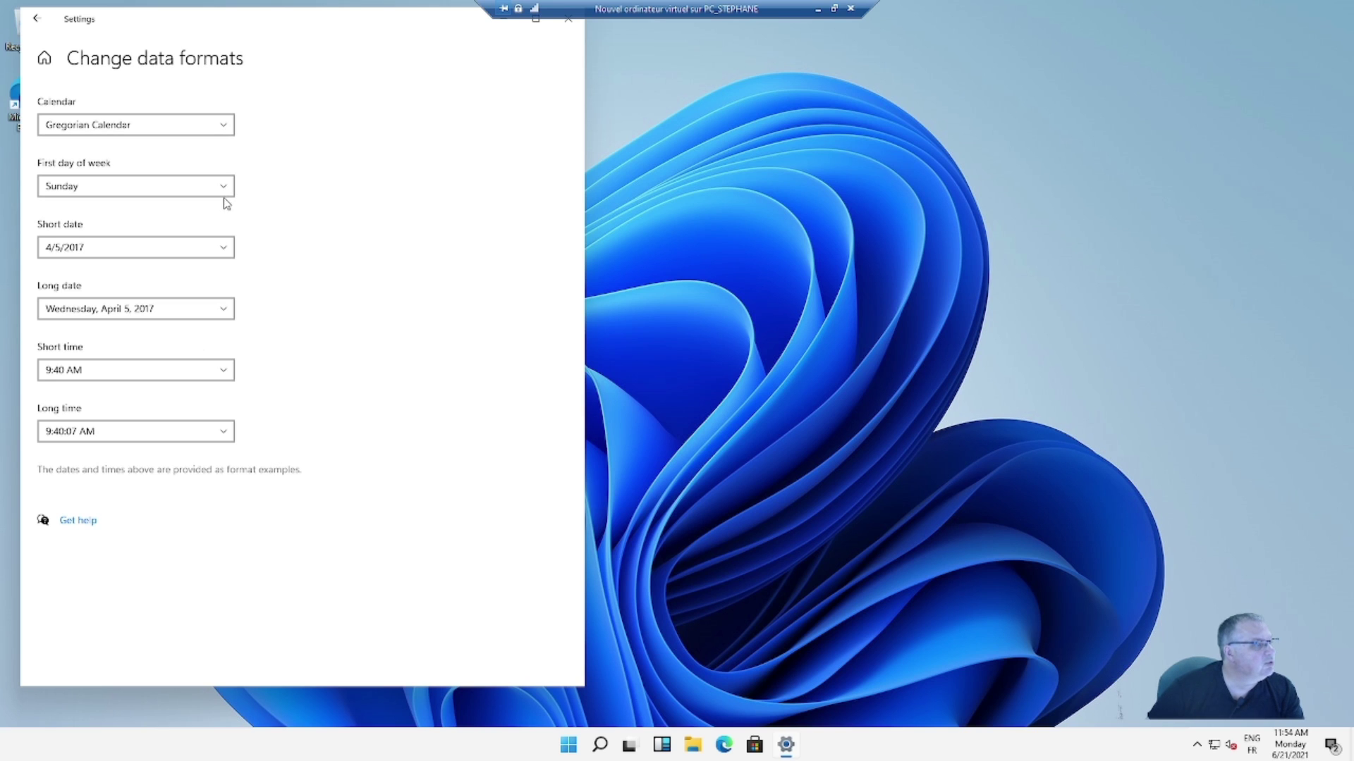
pyautogui.click(224, 253)
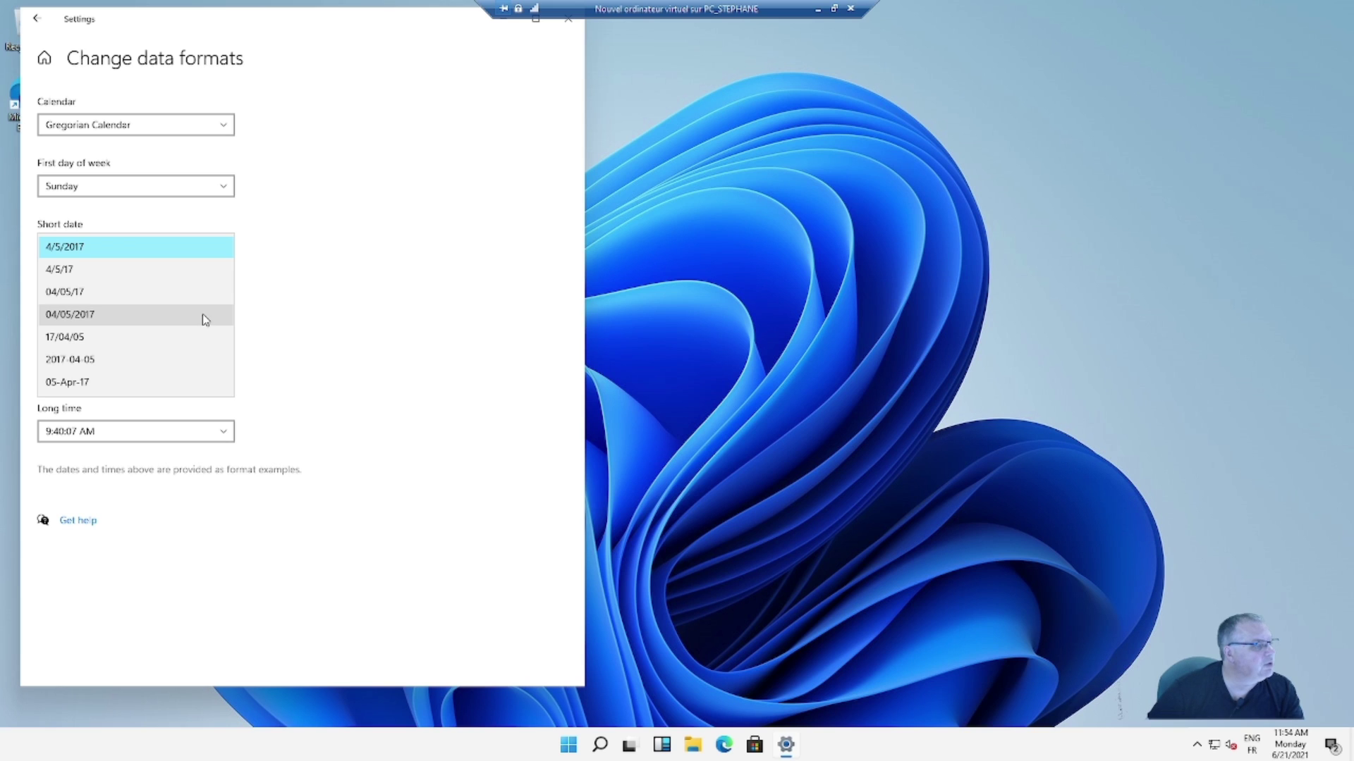
pyautogui.click(203, 315)
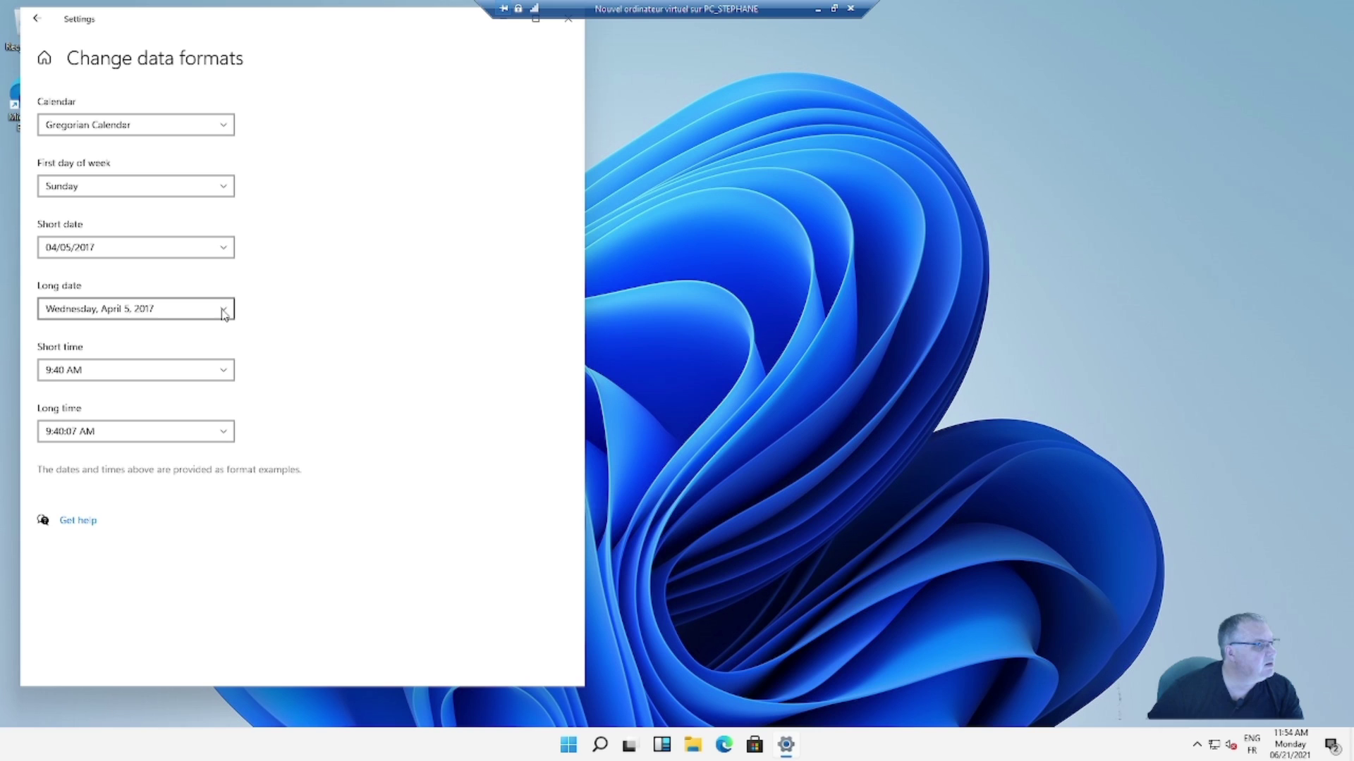
pyautogui.click(224, 314)
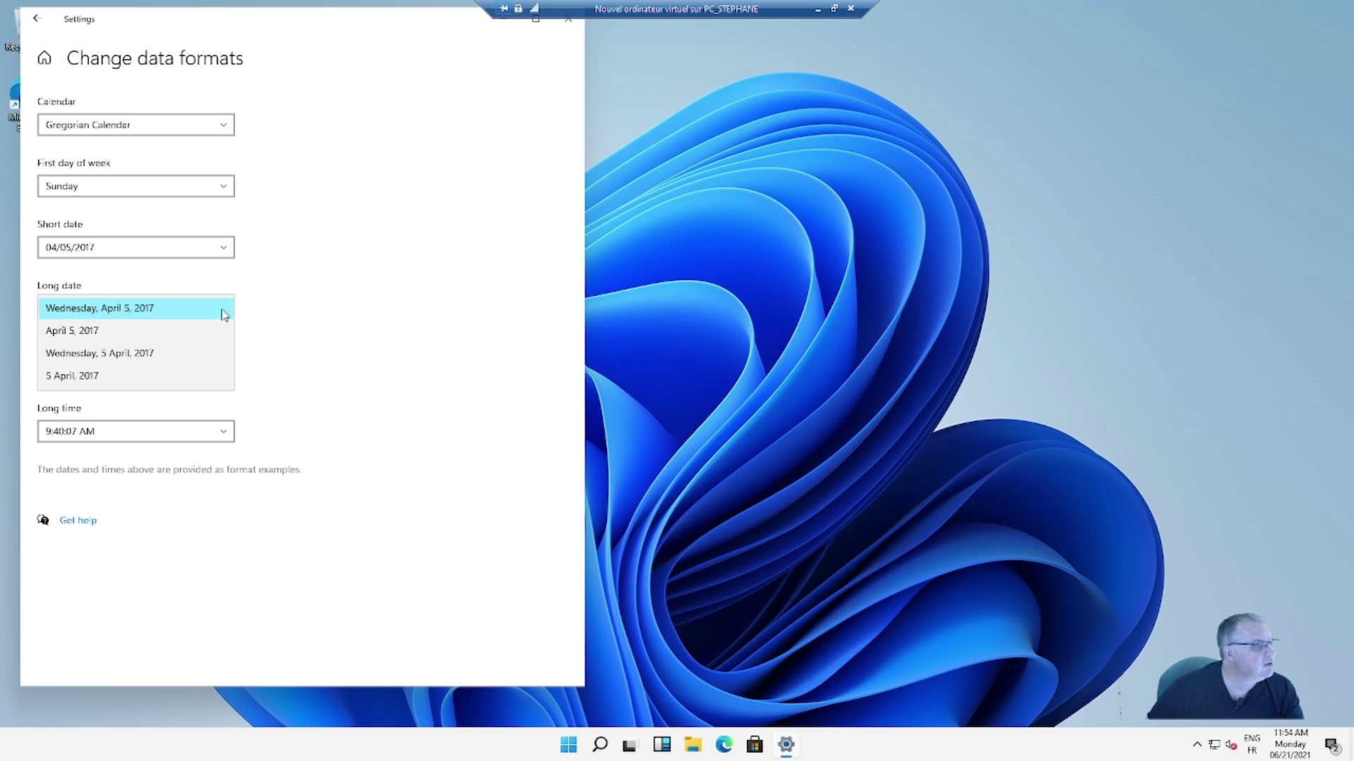
pyautogui.click(222, 311)
pyautogui.click(222, 371)
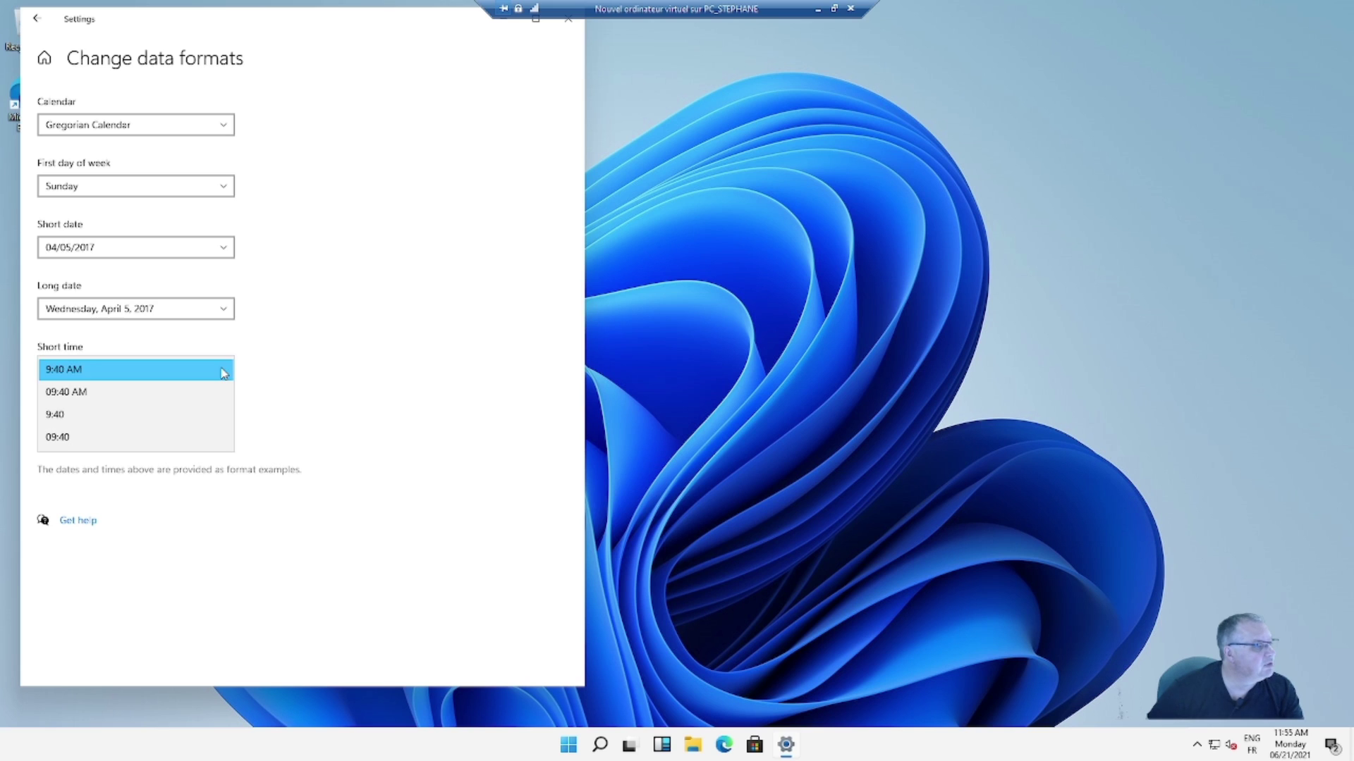
pyautogui.click(206, 442)
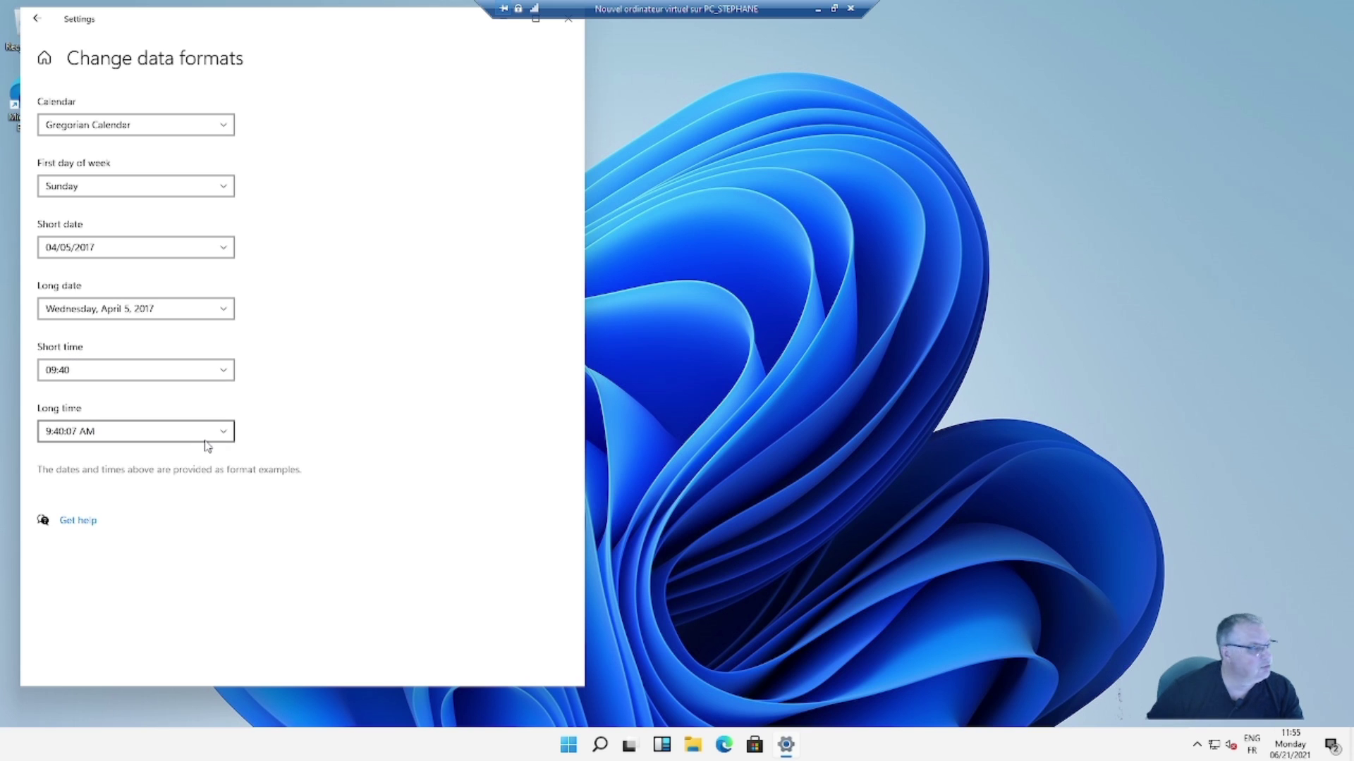
pyautogui.click(226, 439)
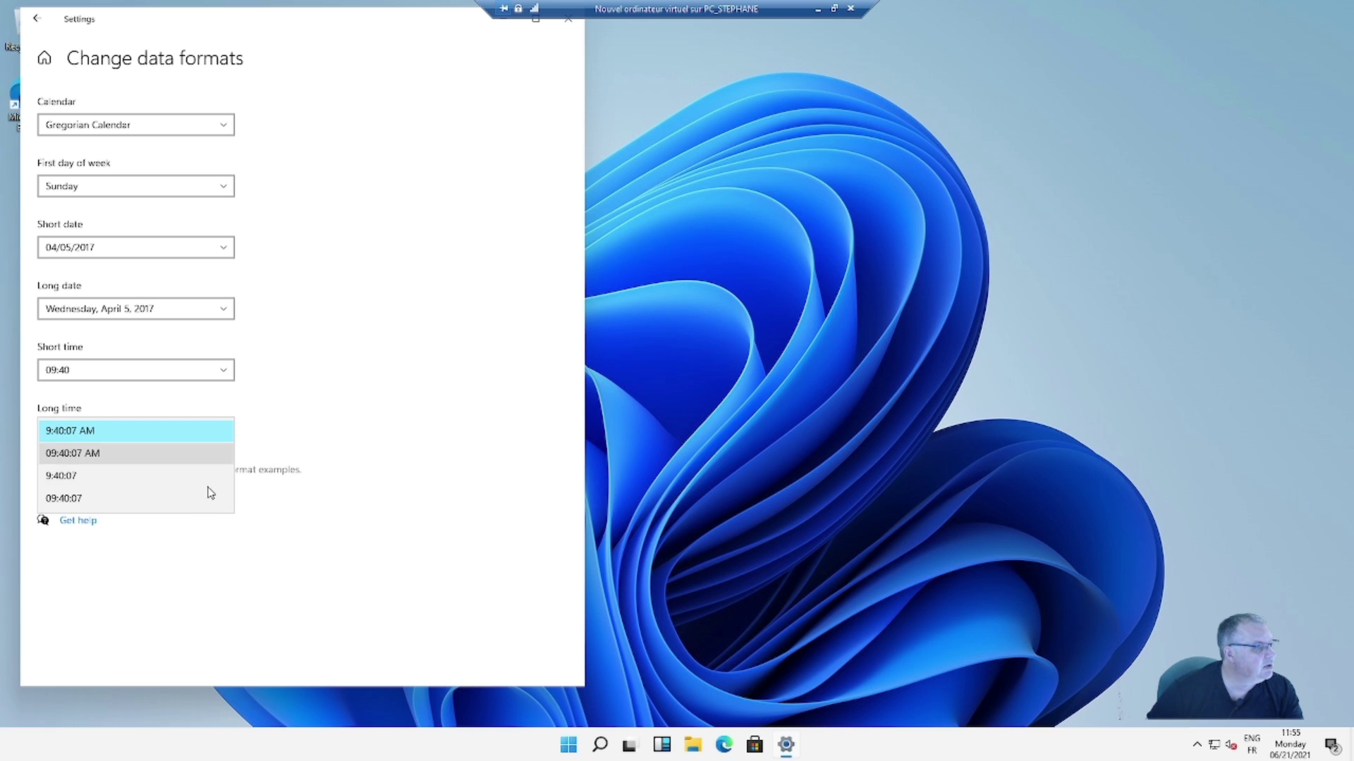
pyautogui.click(209, 499)
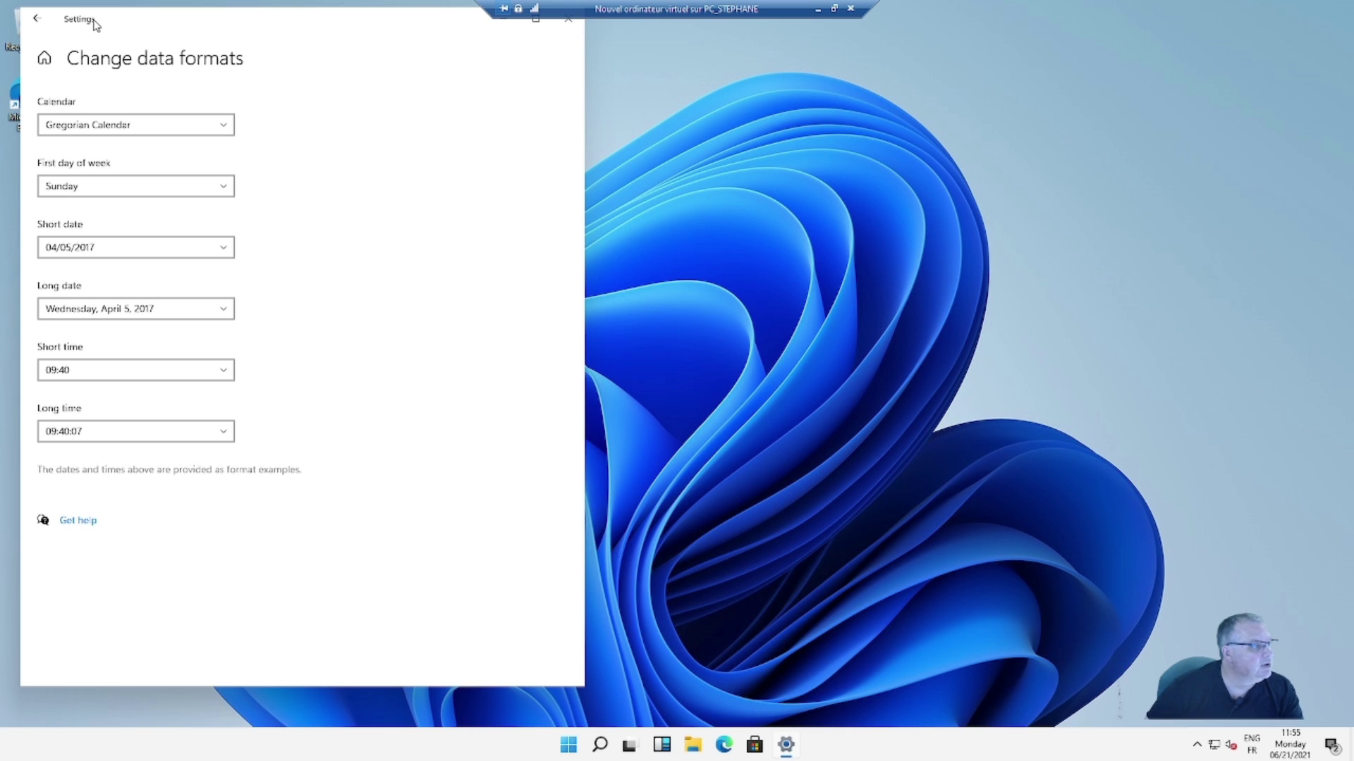
pyautogui.click(36, 18)
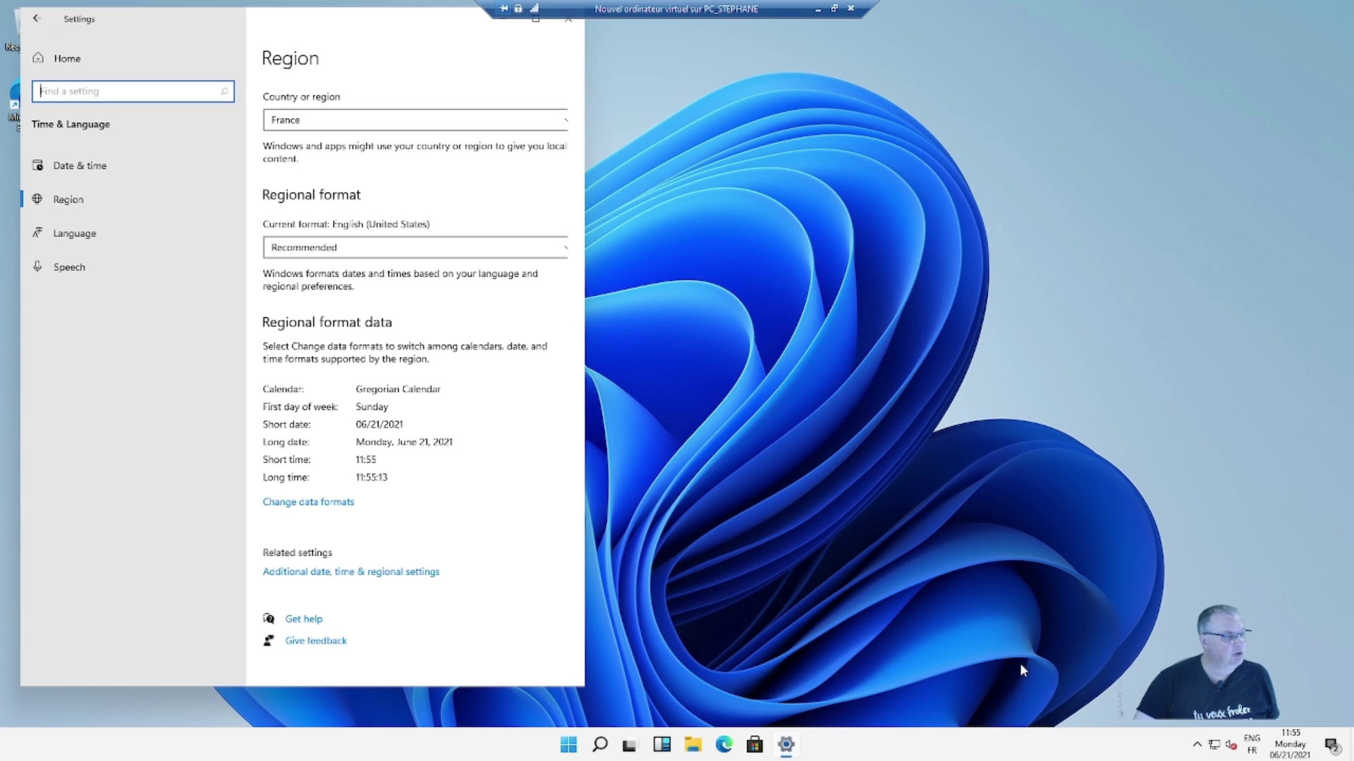
# - Centre the Settings window and go to the Language page, leaving the display language unchanged
pyautogui.moveTo(380, 22); pyautogui.dragTo(746, 45)
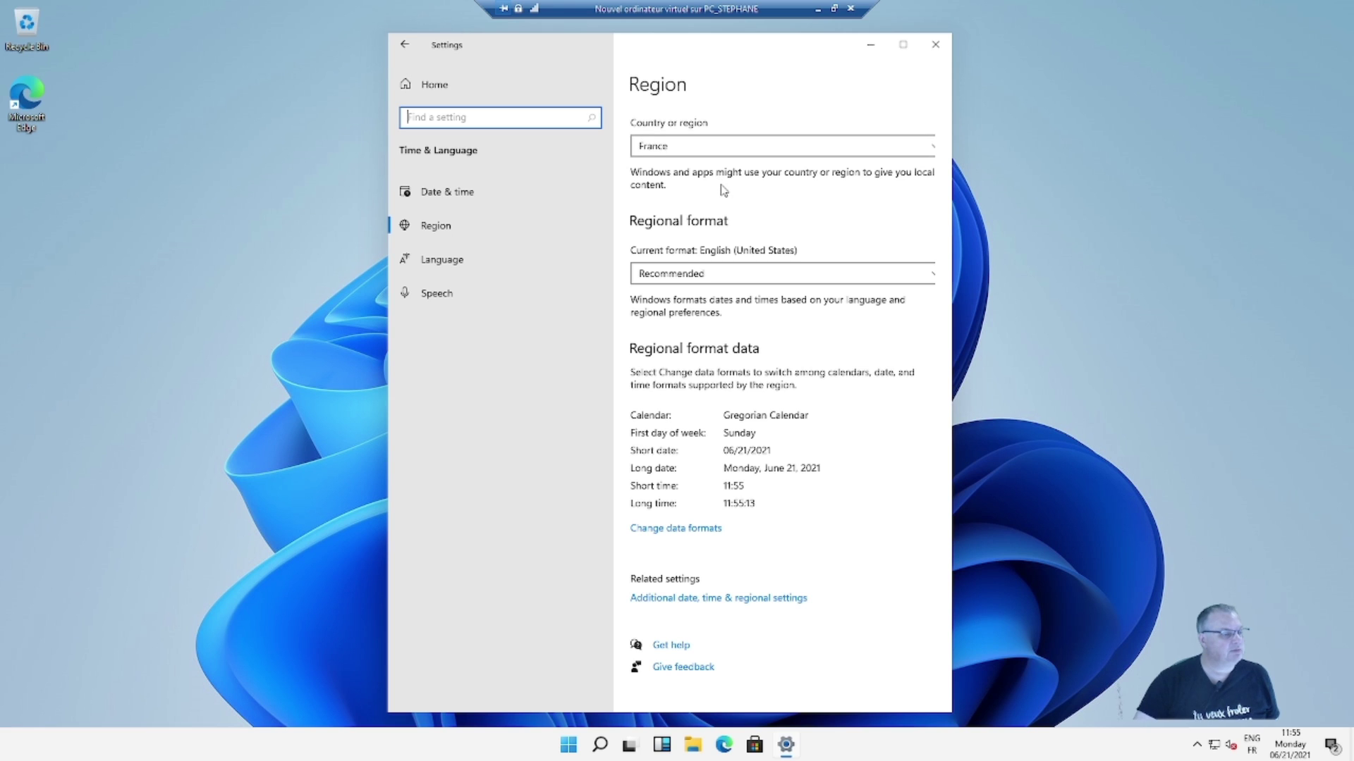
pyautogui.click(466, 262)
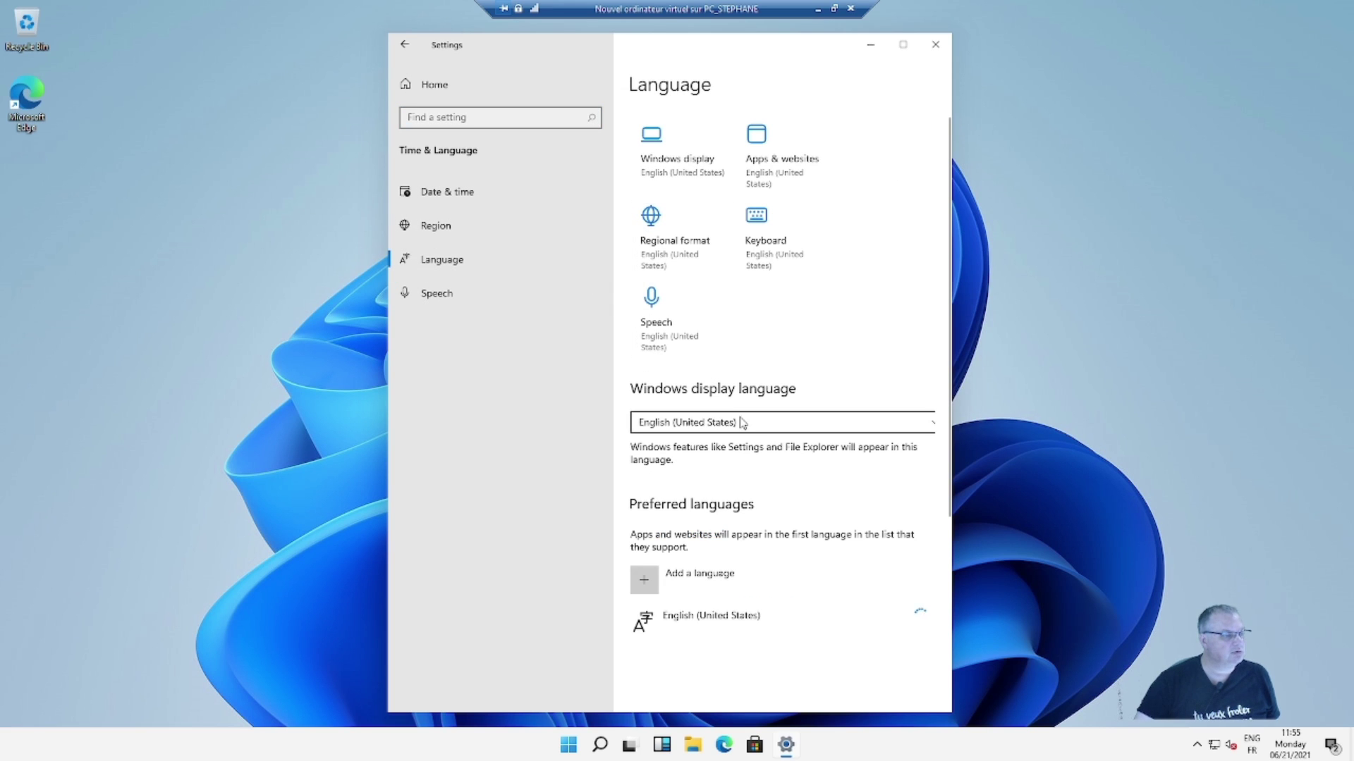
pyautogui.click(796, 423)
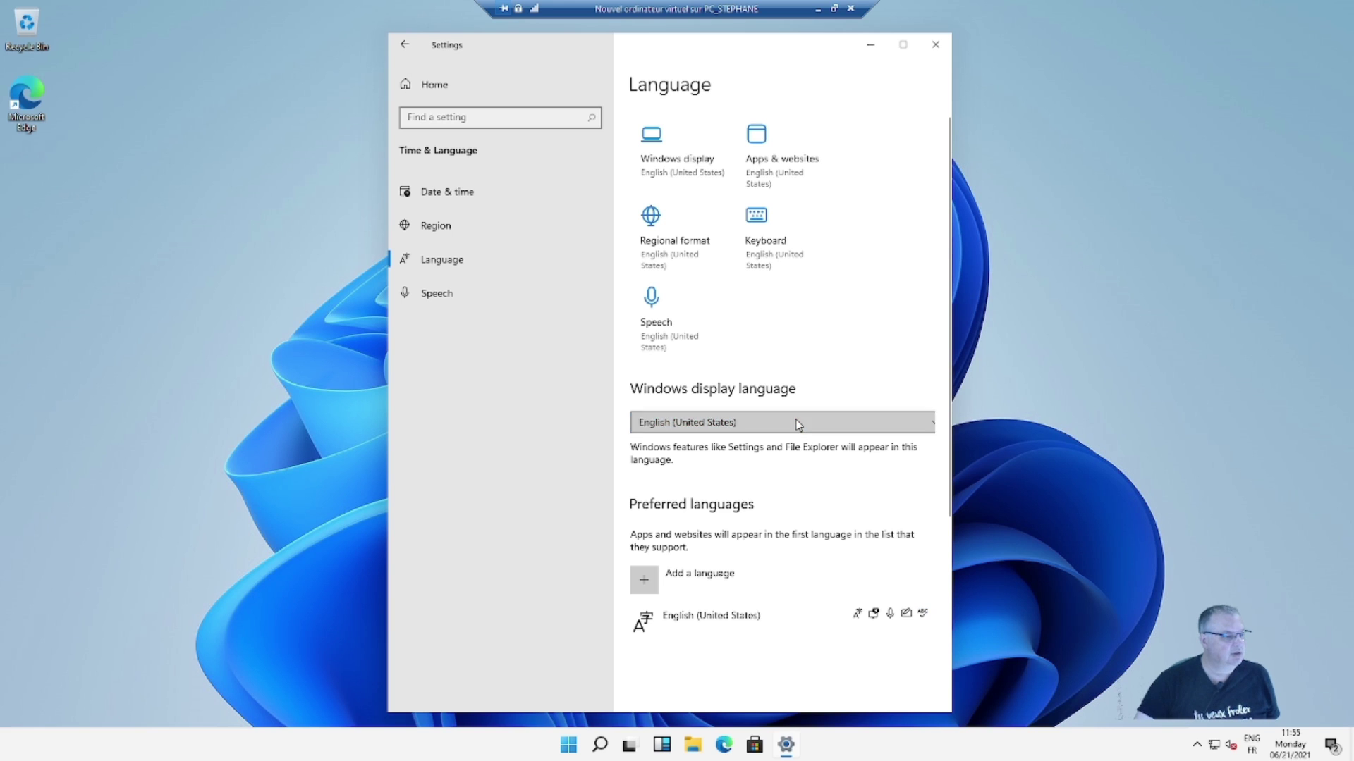
pyautogui.click(691, 580)
# - Add Français (France) via a 'fr' search and install it with its language pack
pyautogui.click(695, 580)
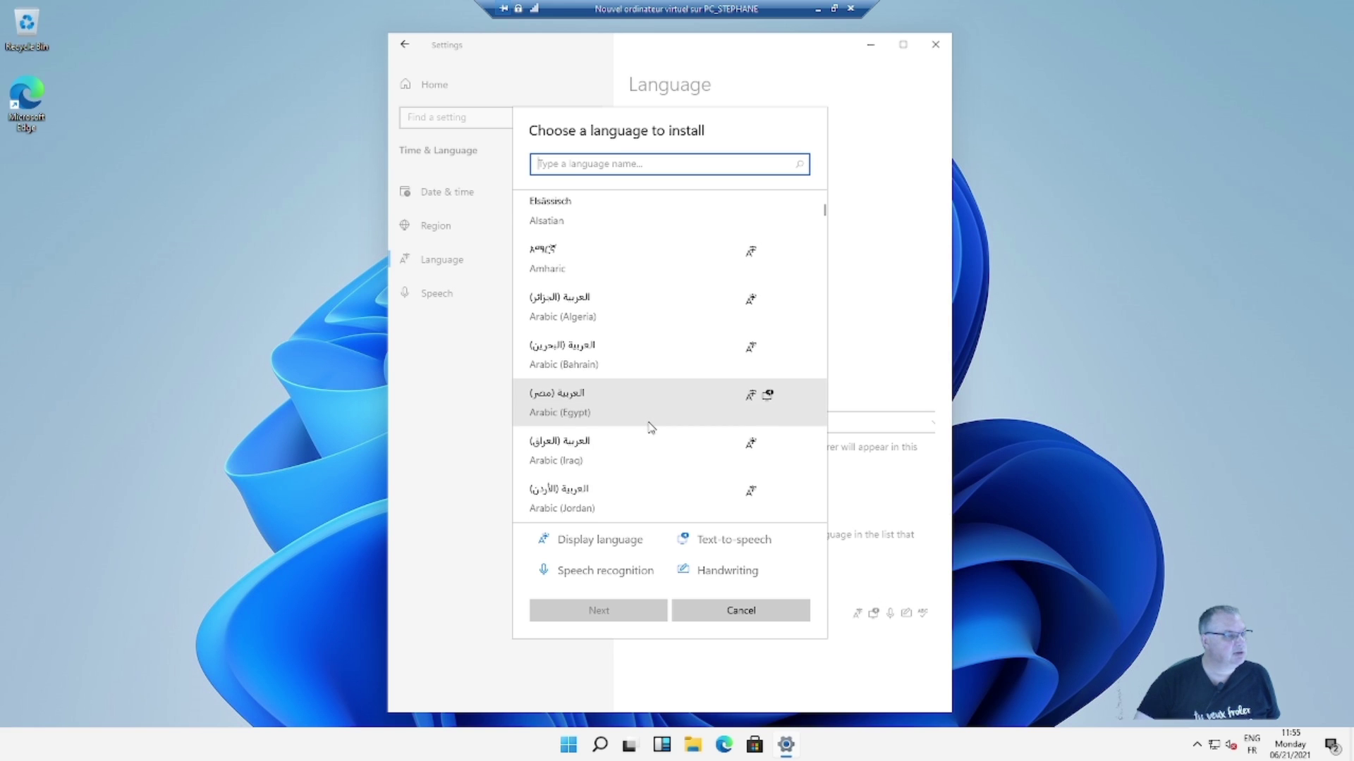
pyautogui.scroll(-1, 634, 402)
pyautogui.write('fr')
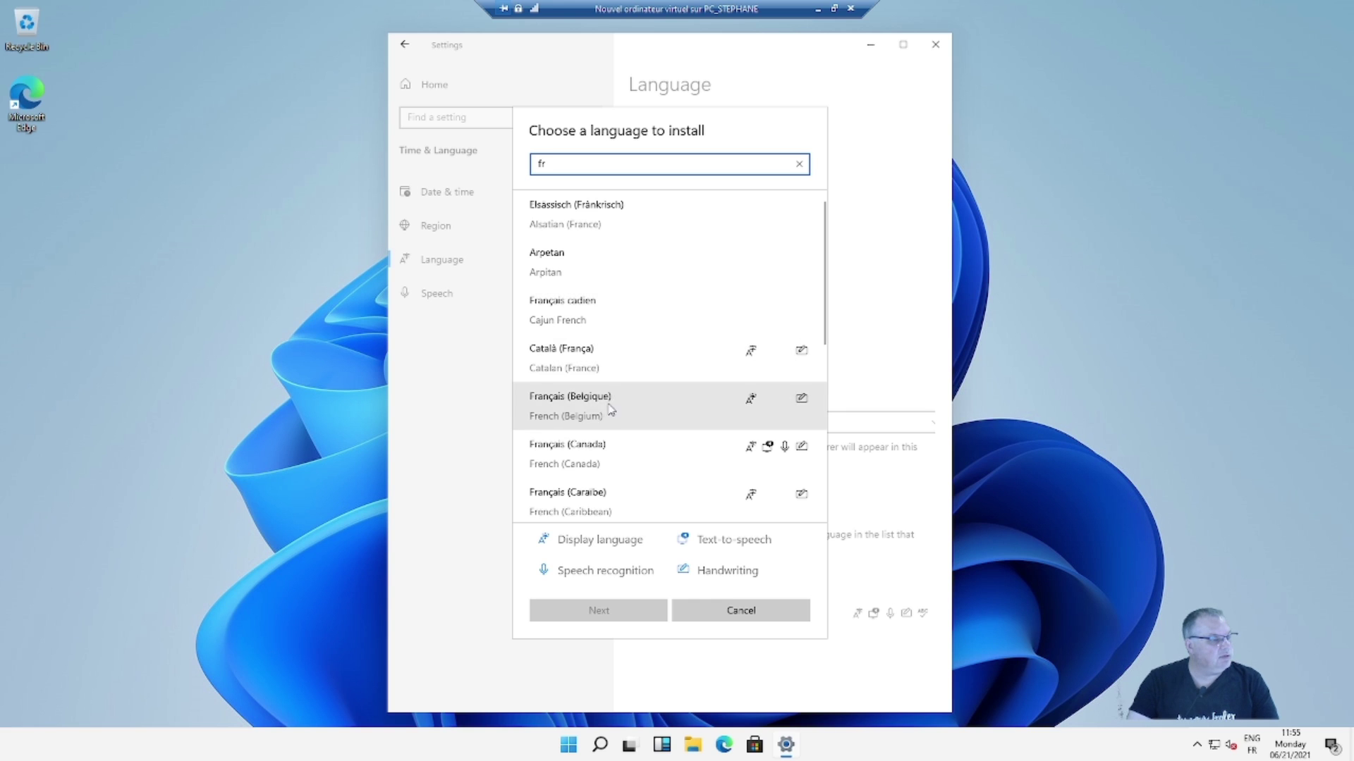
pyautogui.scroll(-1, 611, 481)
pyautogui.scroll(-1, 612, 483)
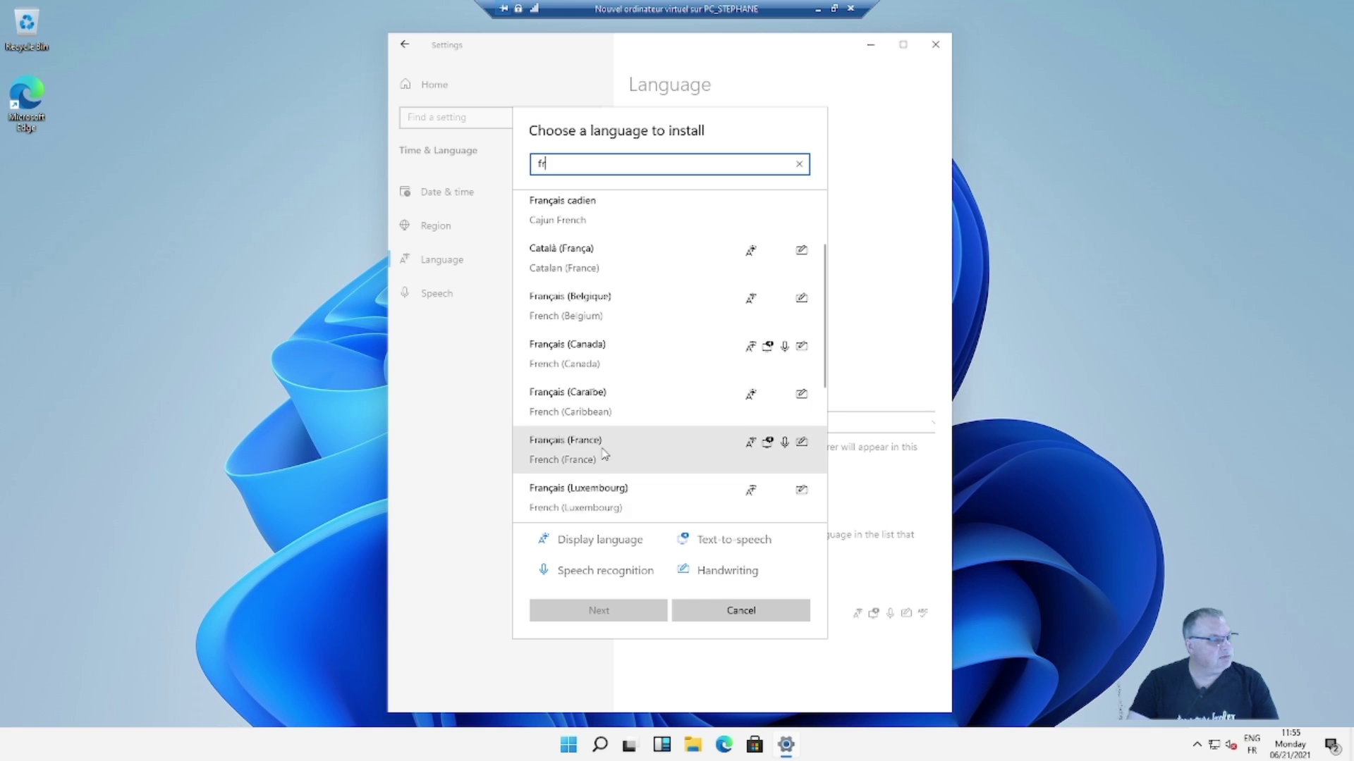
pyautogui.click(603, 455)
pyautogui.click(614, 611)
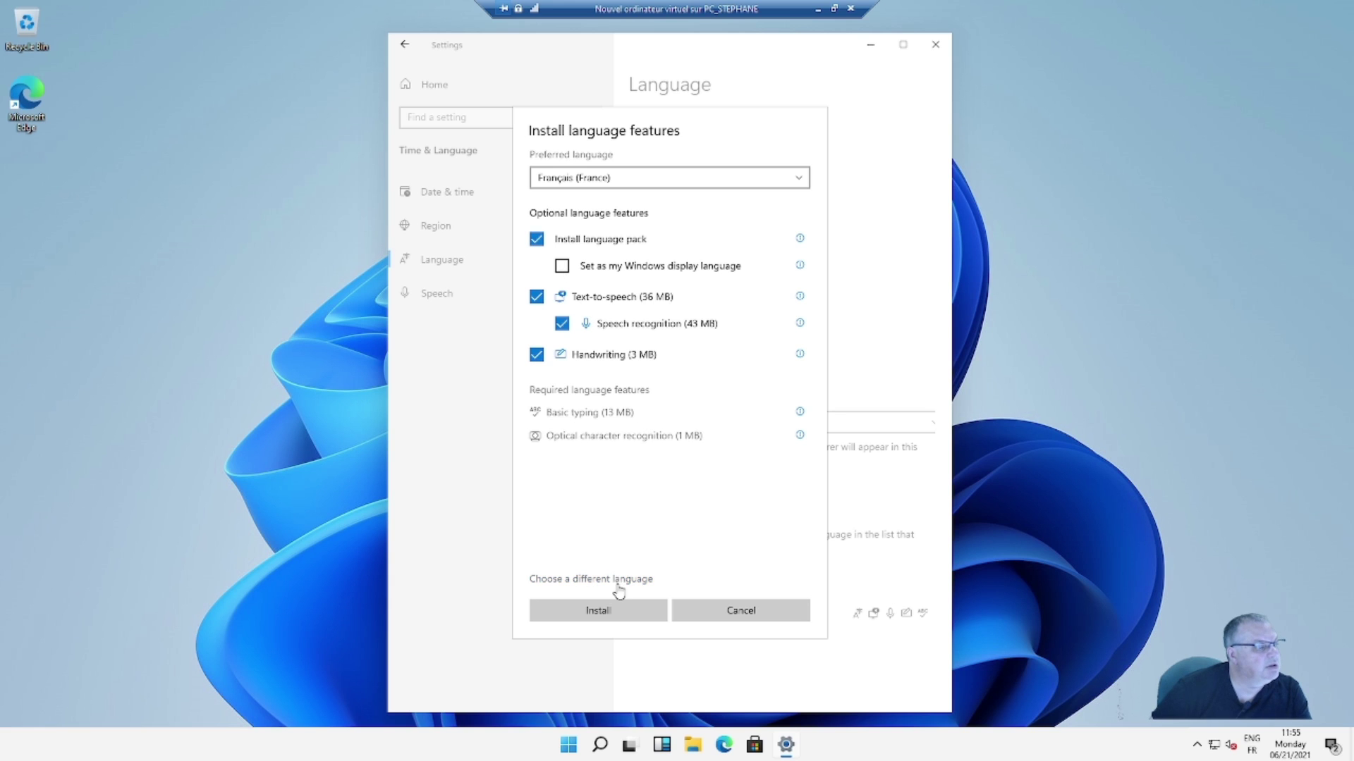
pyautogui.click(620, 623)
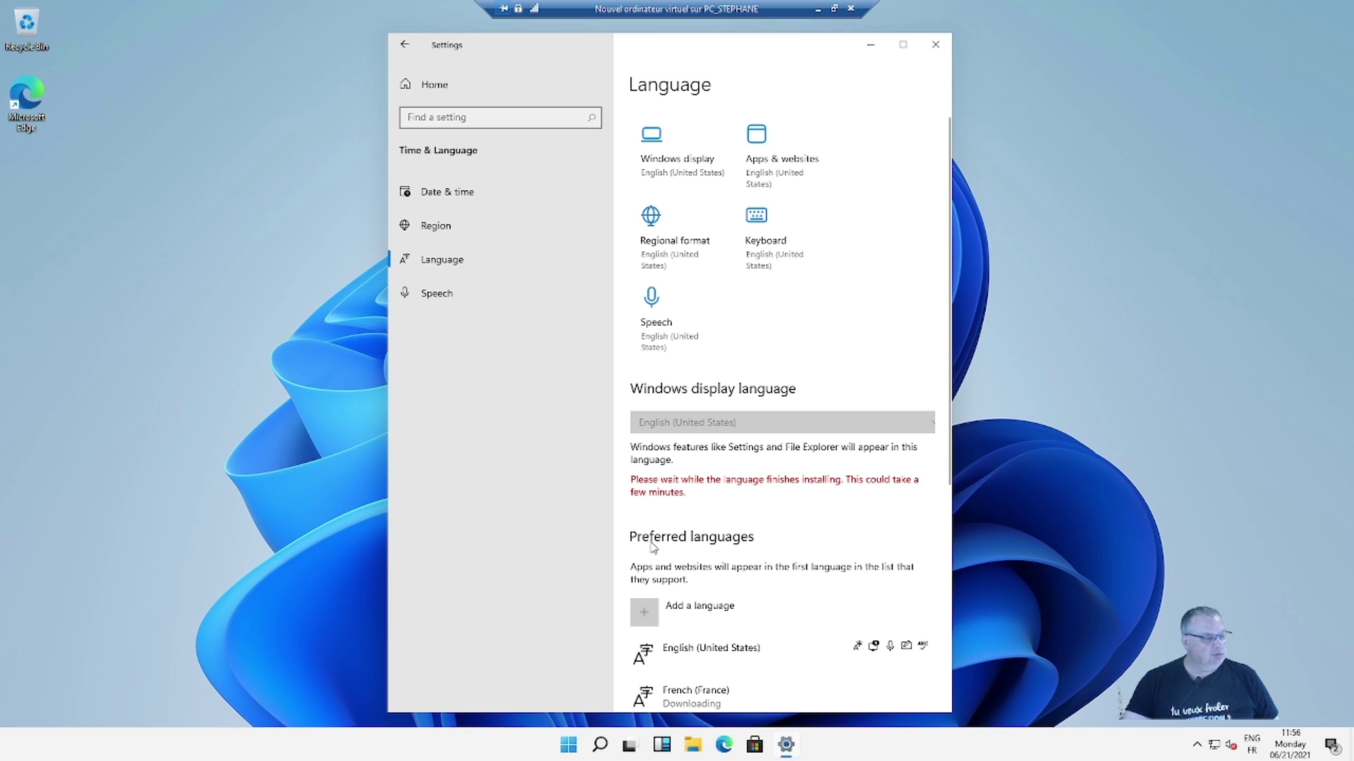
# - Switch the display language to Français (France), sign out, and sign back in with the PIN
pyautogui.click(879, 425)
pyautogui.click(741, 447)
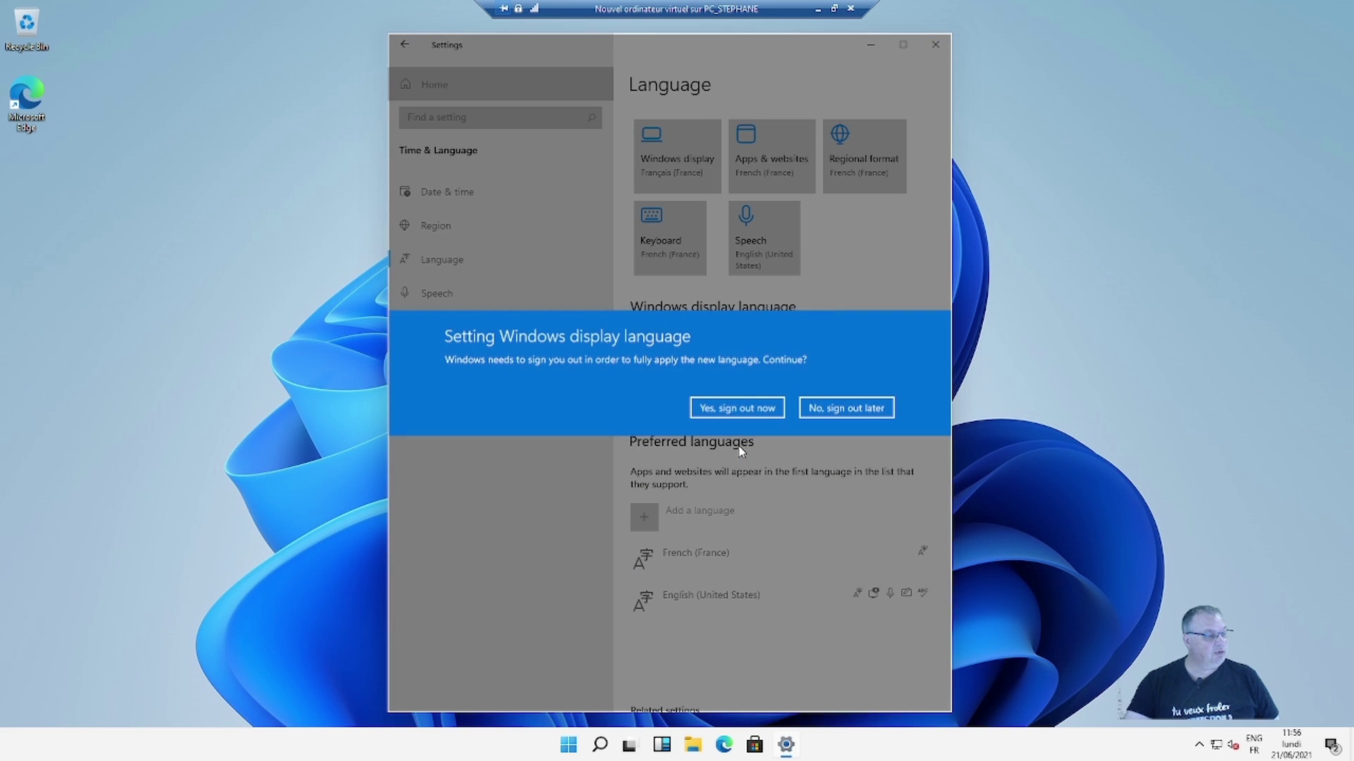
pyautogui.click(753, 413)
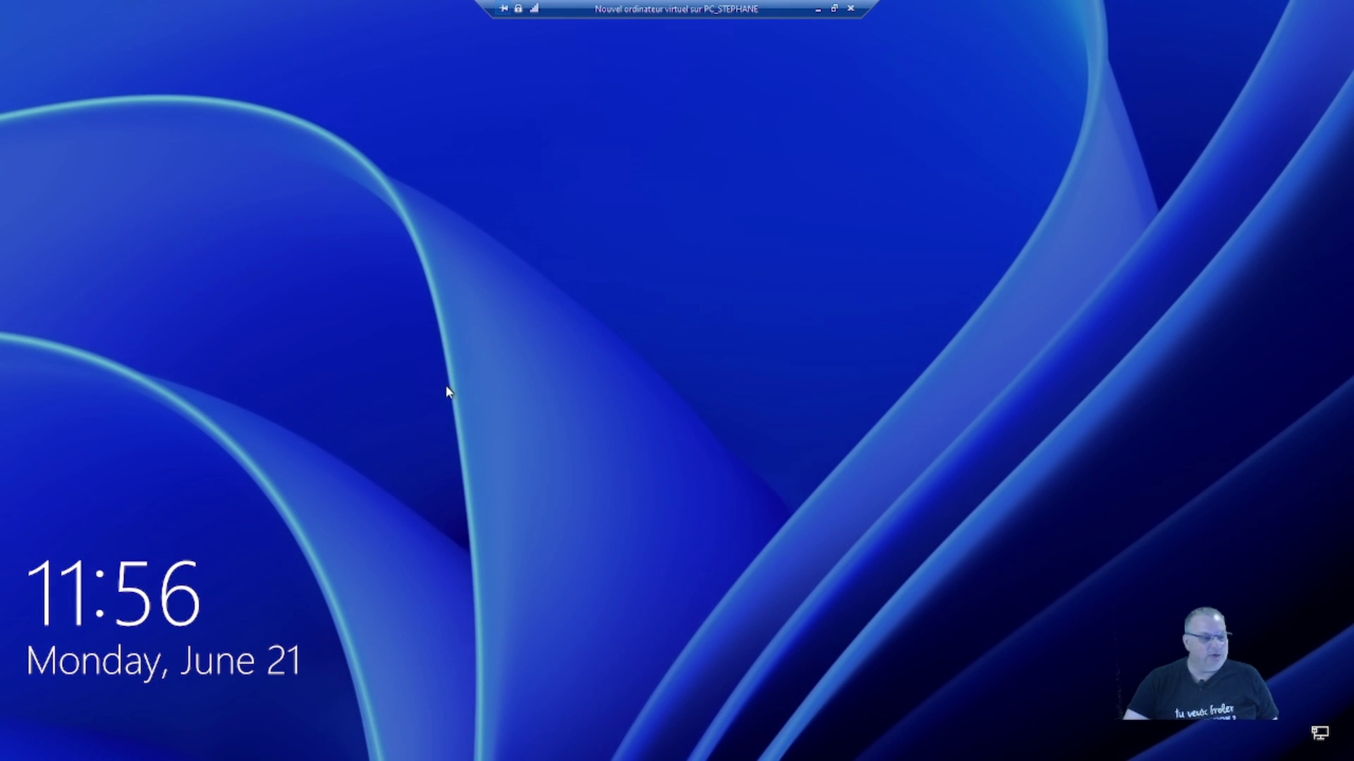
pyautogui.click(582, 450)
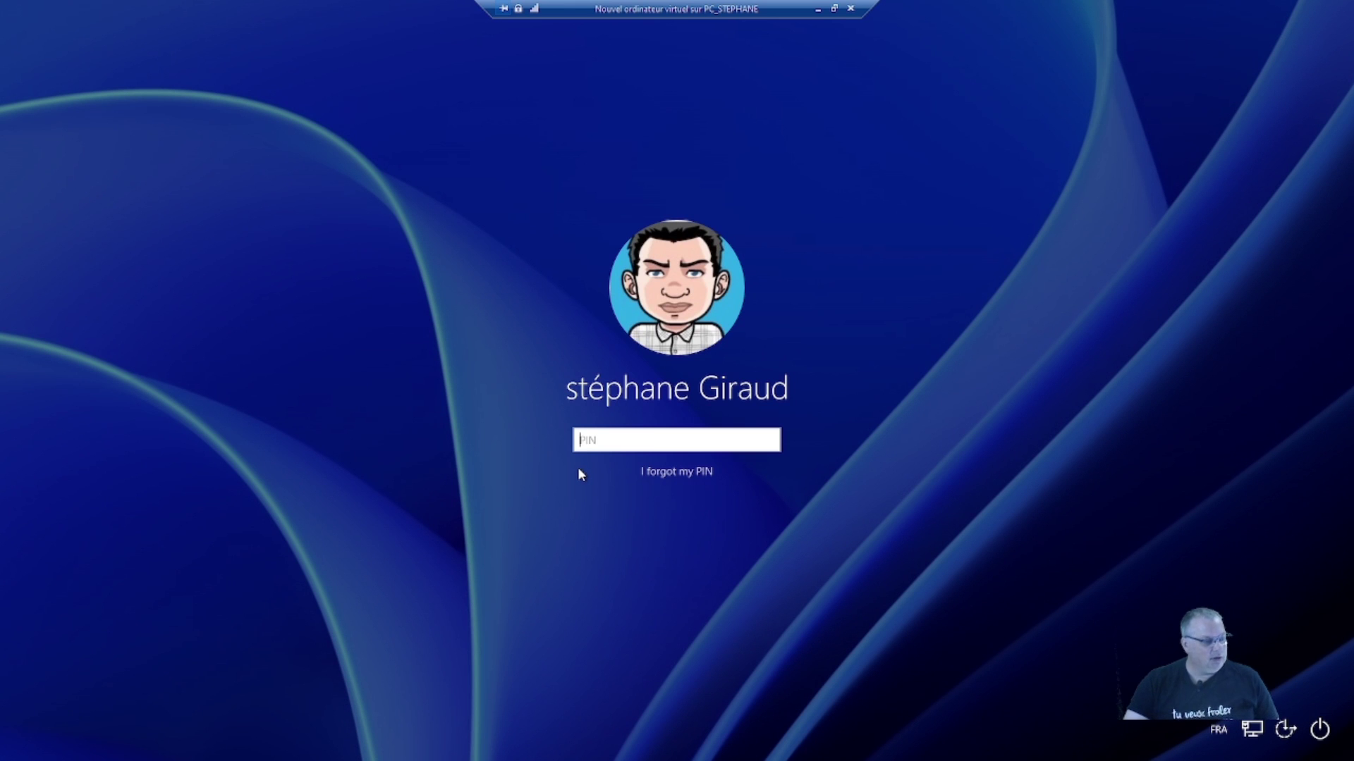
pyautogui.write('****')
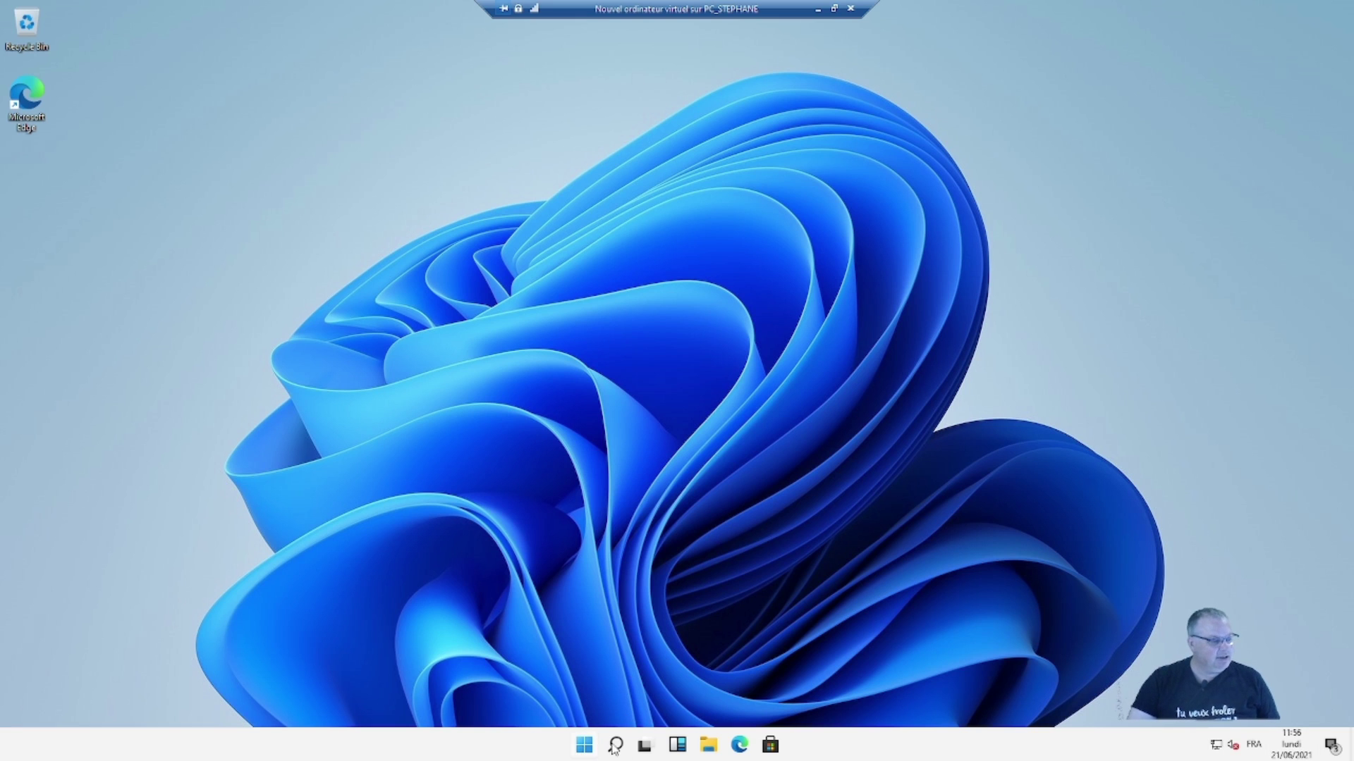
# - In the taskbar settings, set Taskbar alignment to Left
pyautogui.rightClick(457, 751)
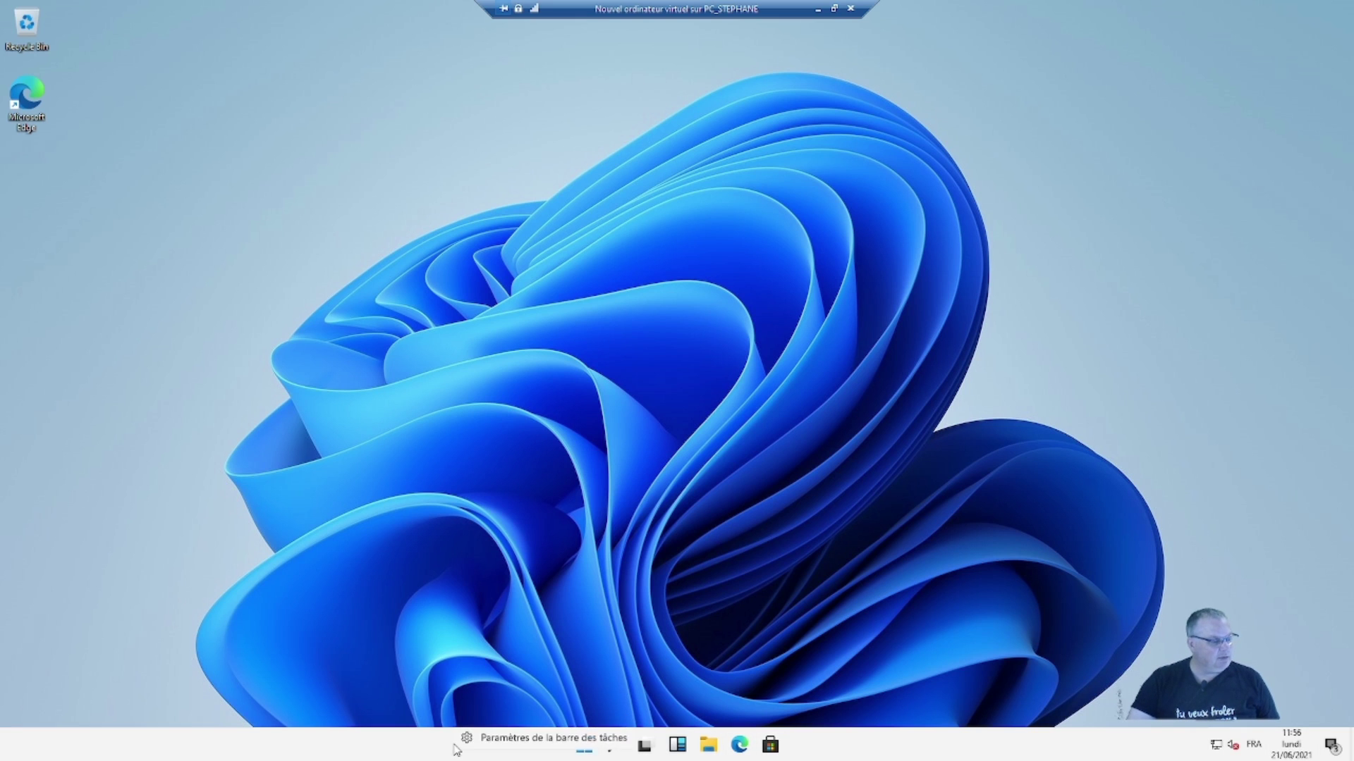
pyautogui.click(517, 746)
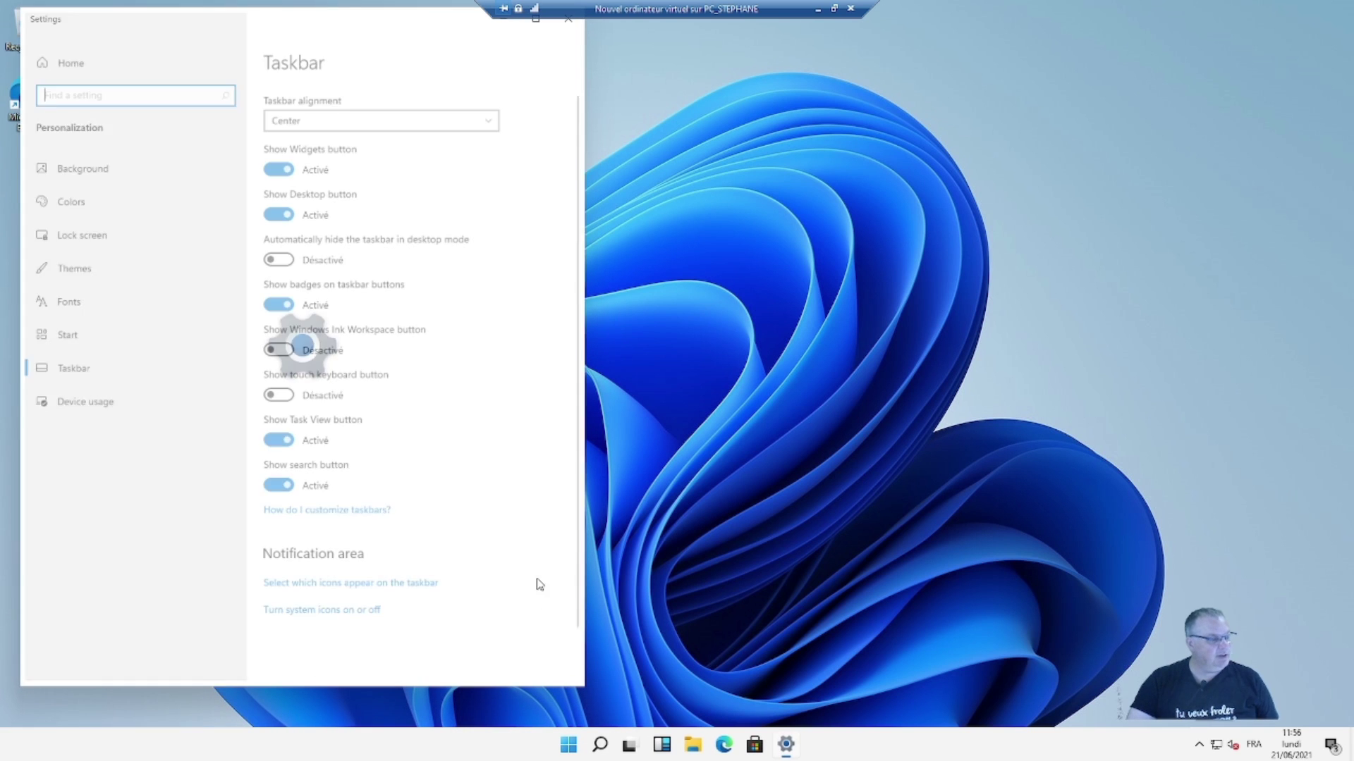
pyautogui.moveTo(327, 28); pyautogui.dragTo(642, 40)
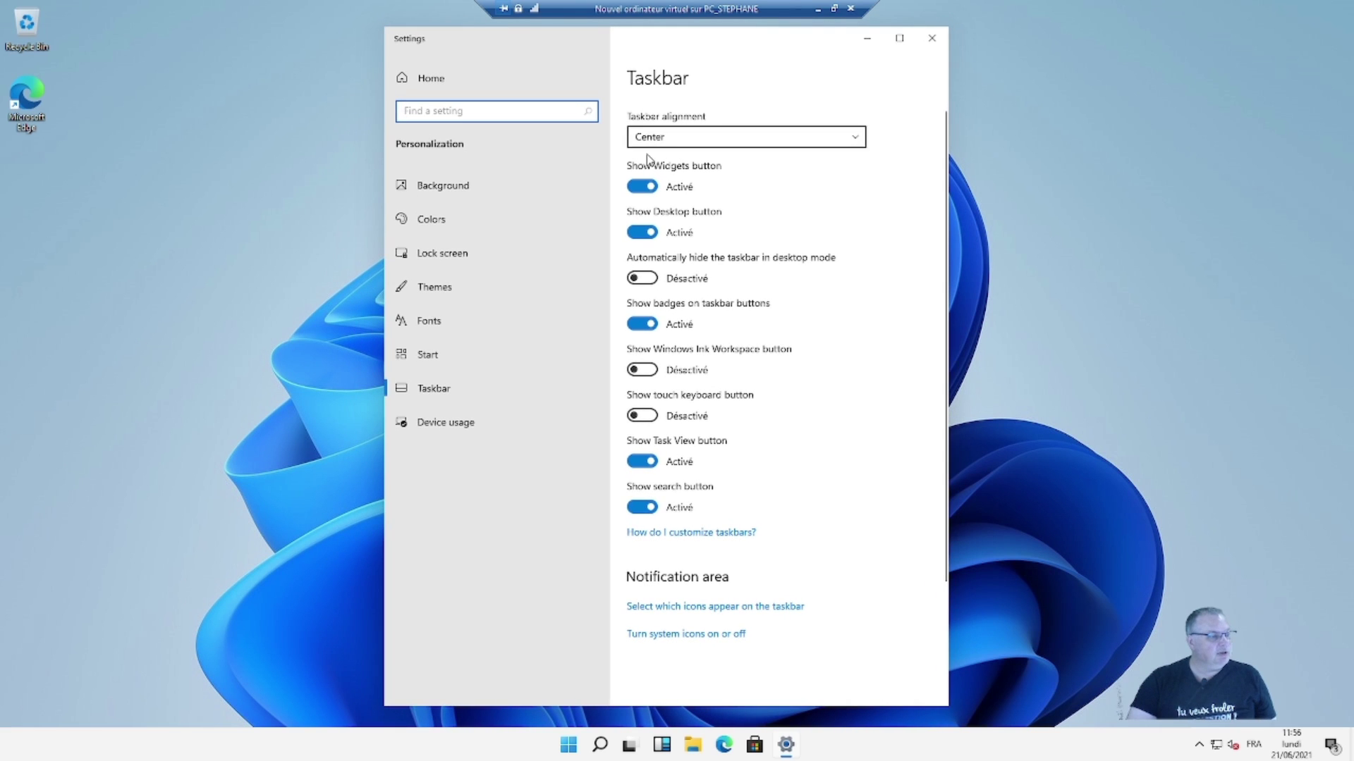
pyautogui.click(849, 137)
pyautogui.click(819, 112)
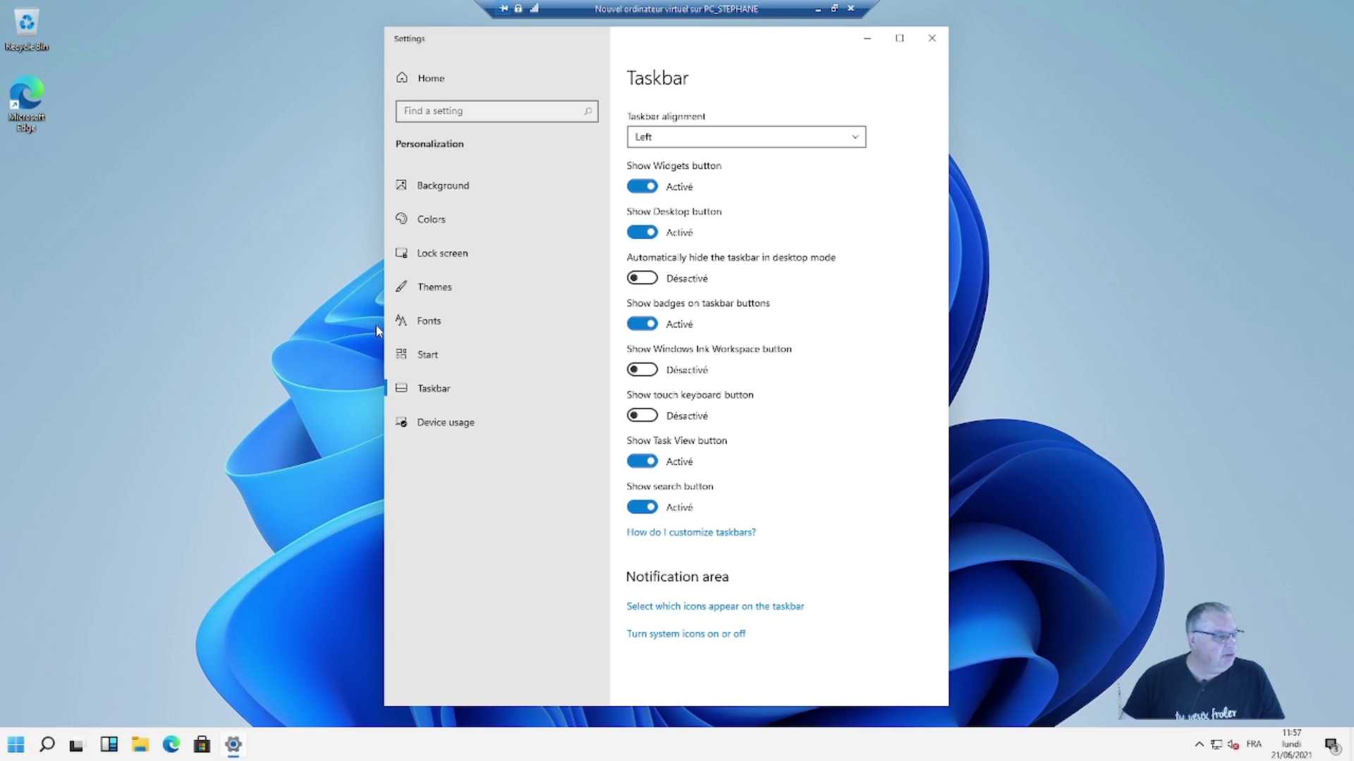
# - Check the Start menu's left position, then set Taskbar alignment back to Center
pyautogui.click(17, 745)
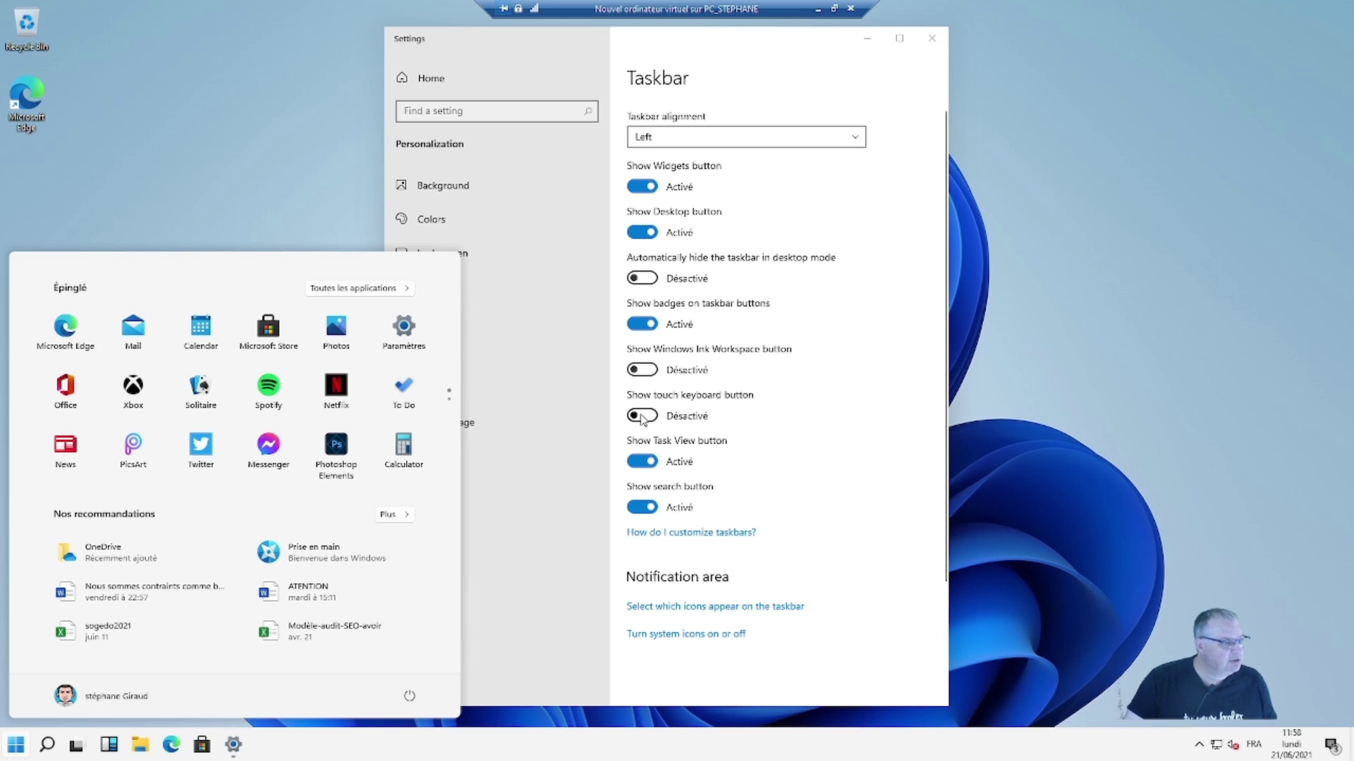
pyautogui.click(865, 409)
pyautogui.click(837, 145)
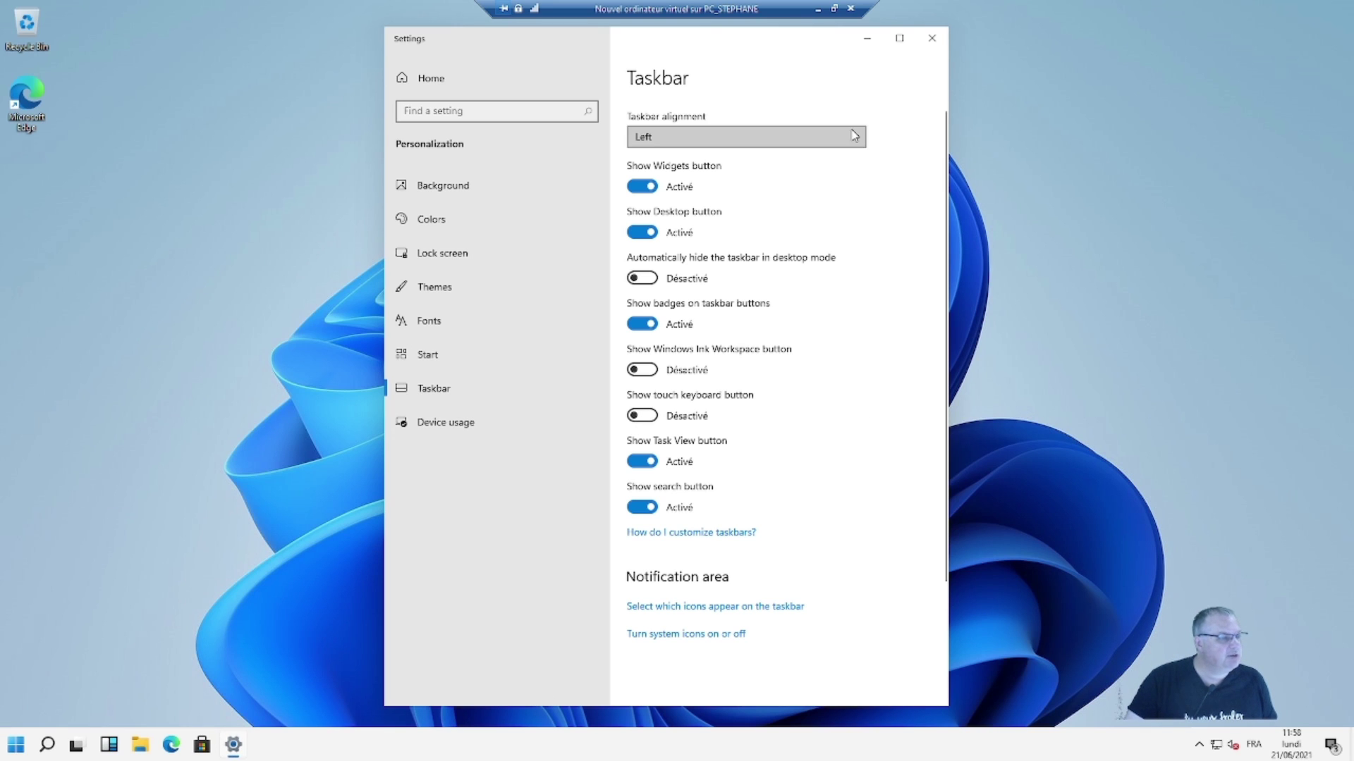
pyautogui.click(837, 156)
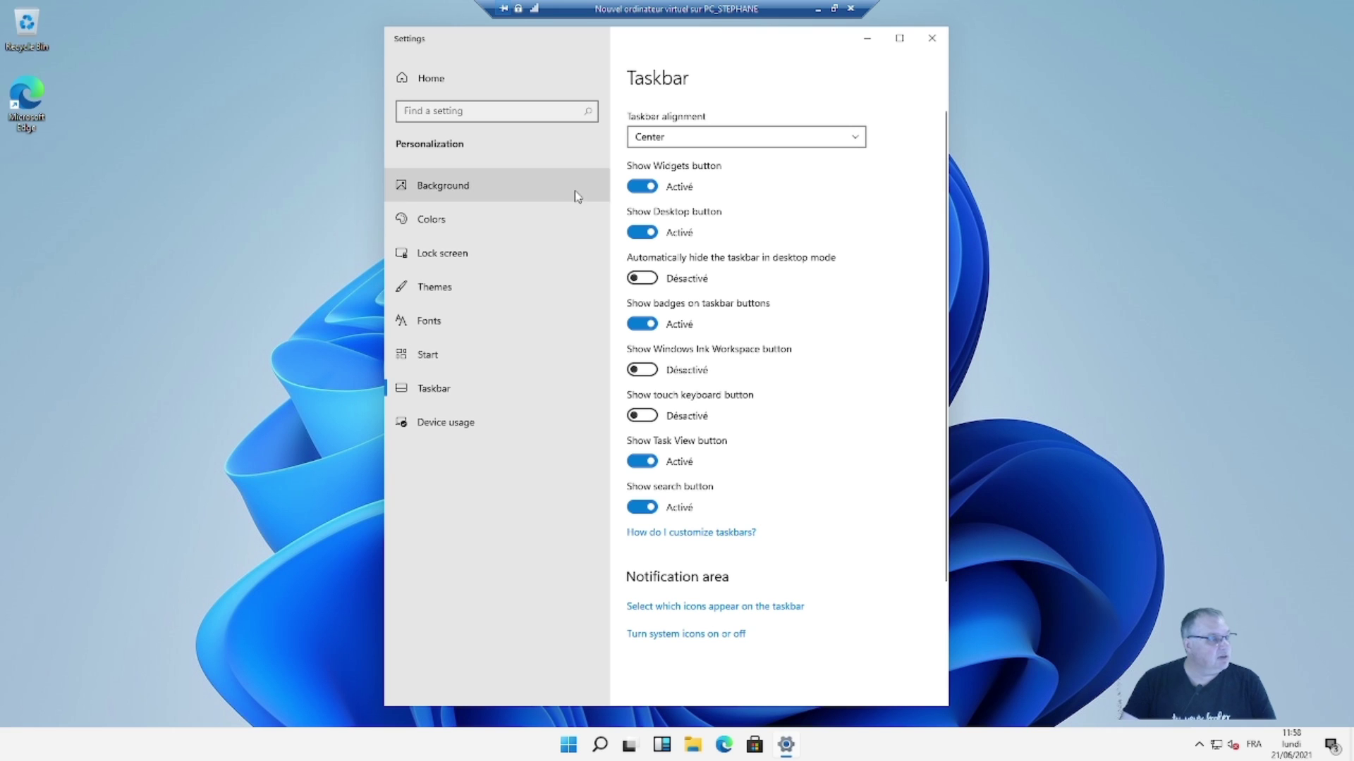
# - Check Update & Security > Activation shows Windows 11 Pro digitally licensed, then return Home
pyautogui.click(427, 78)
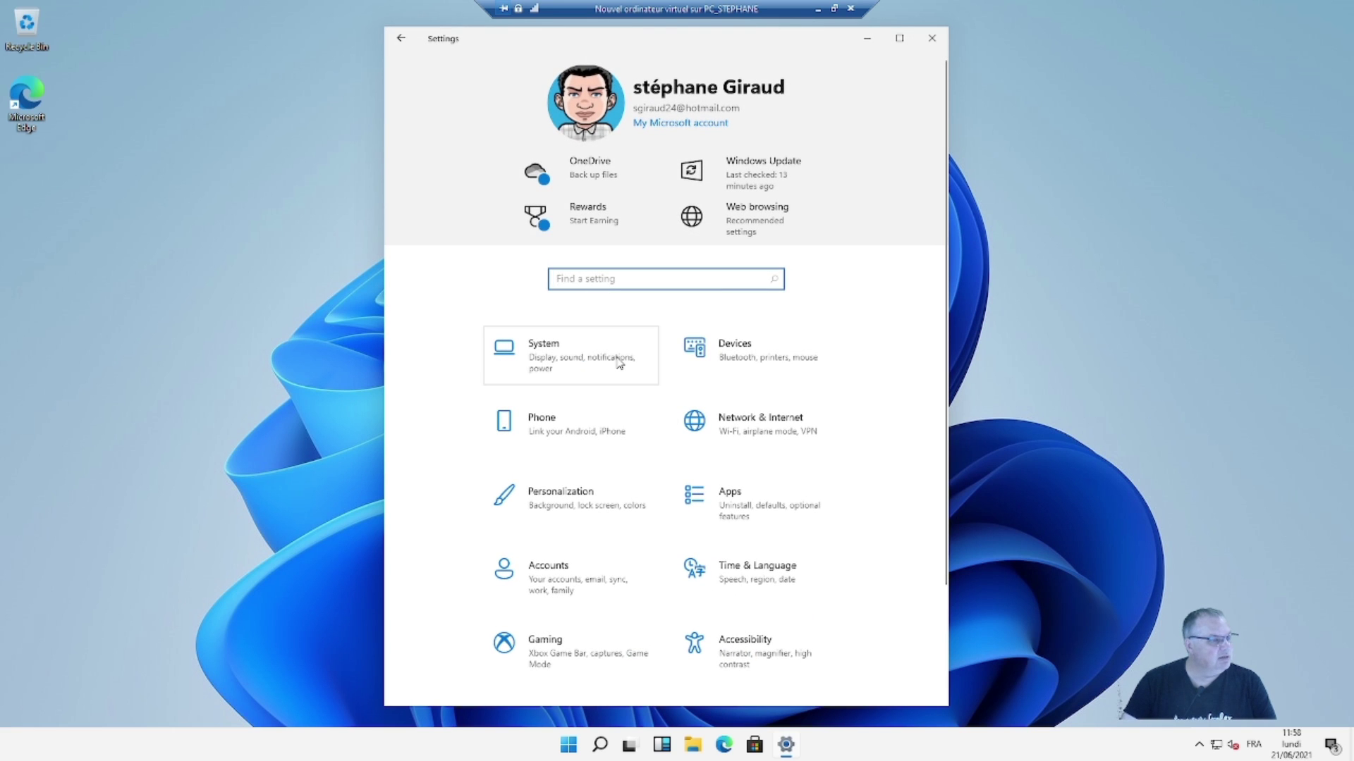
pyautogui.scroll(-2, 676, 452)
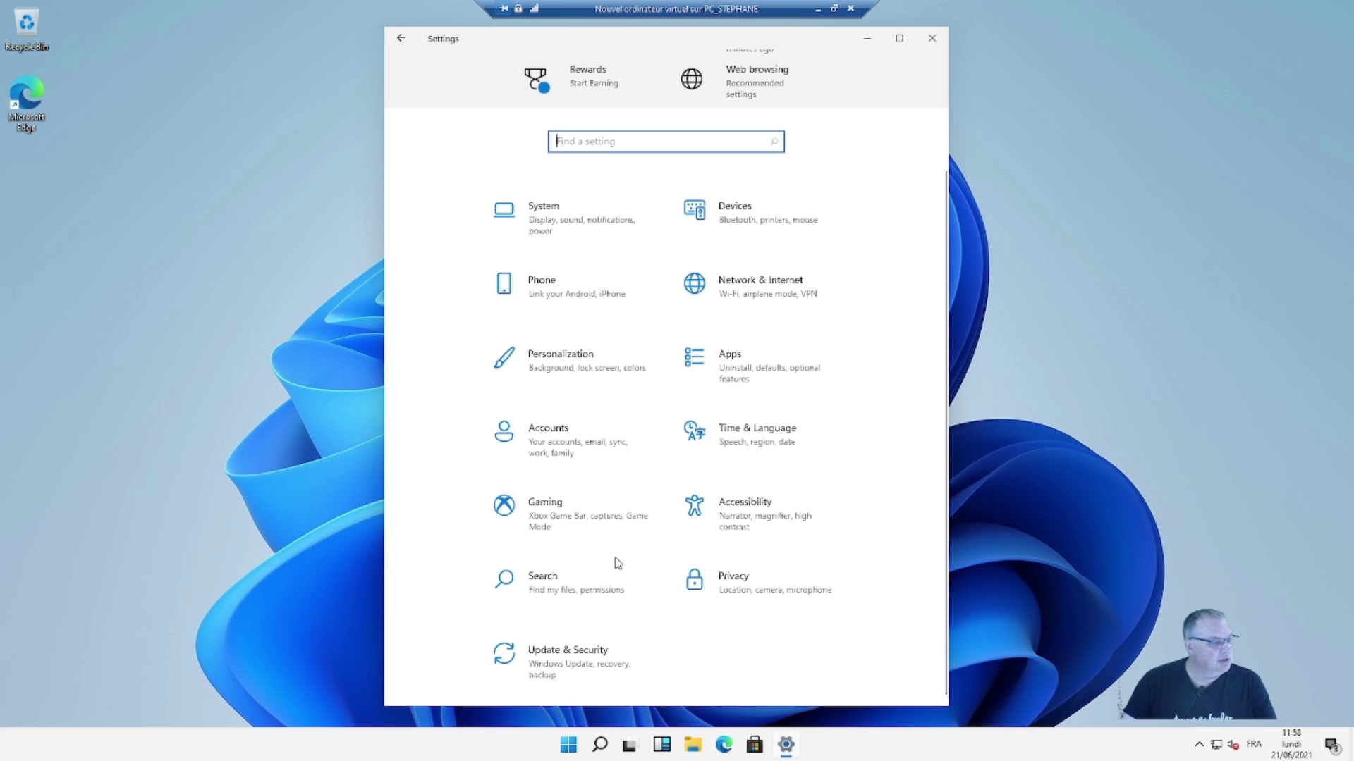
pyautogui.scroll(2, 739, 564)
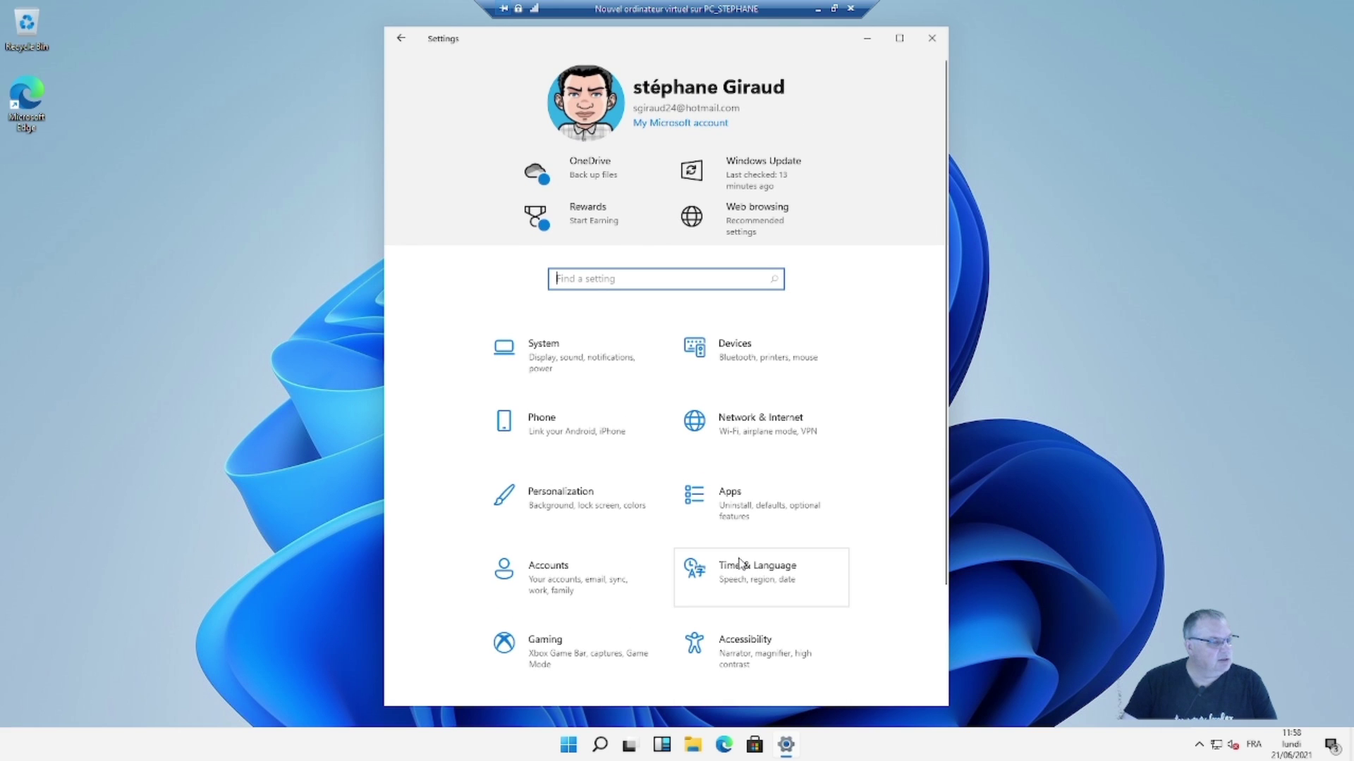
pyautogui.scroll(-2, 740, 564)
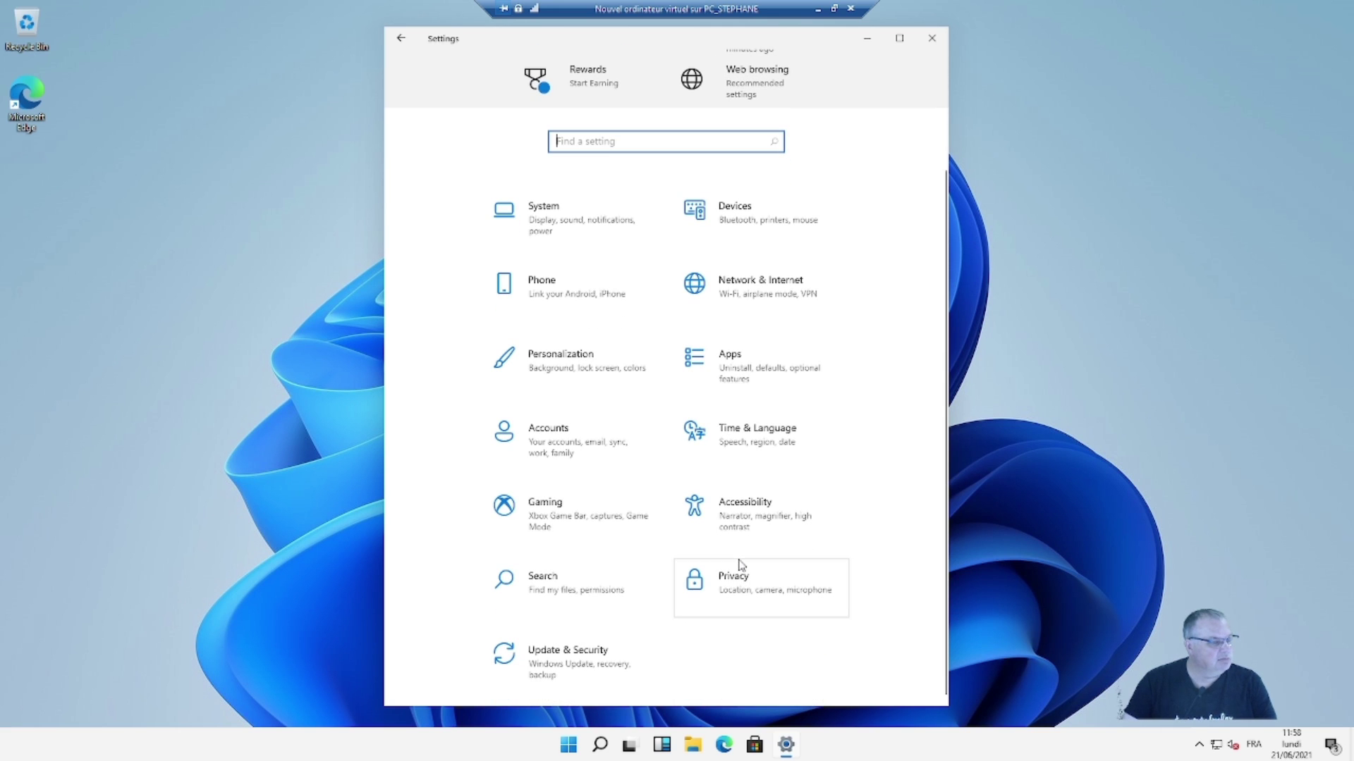
pyautogui.click(571, 657)
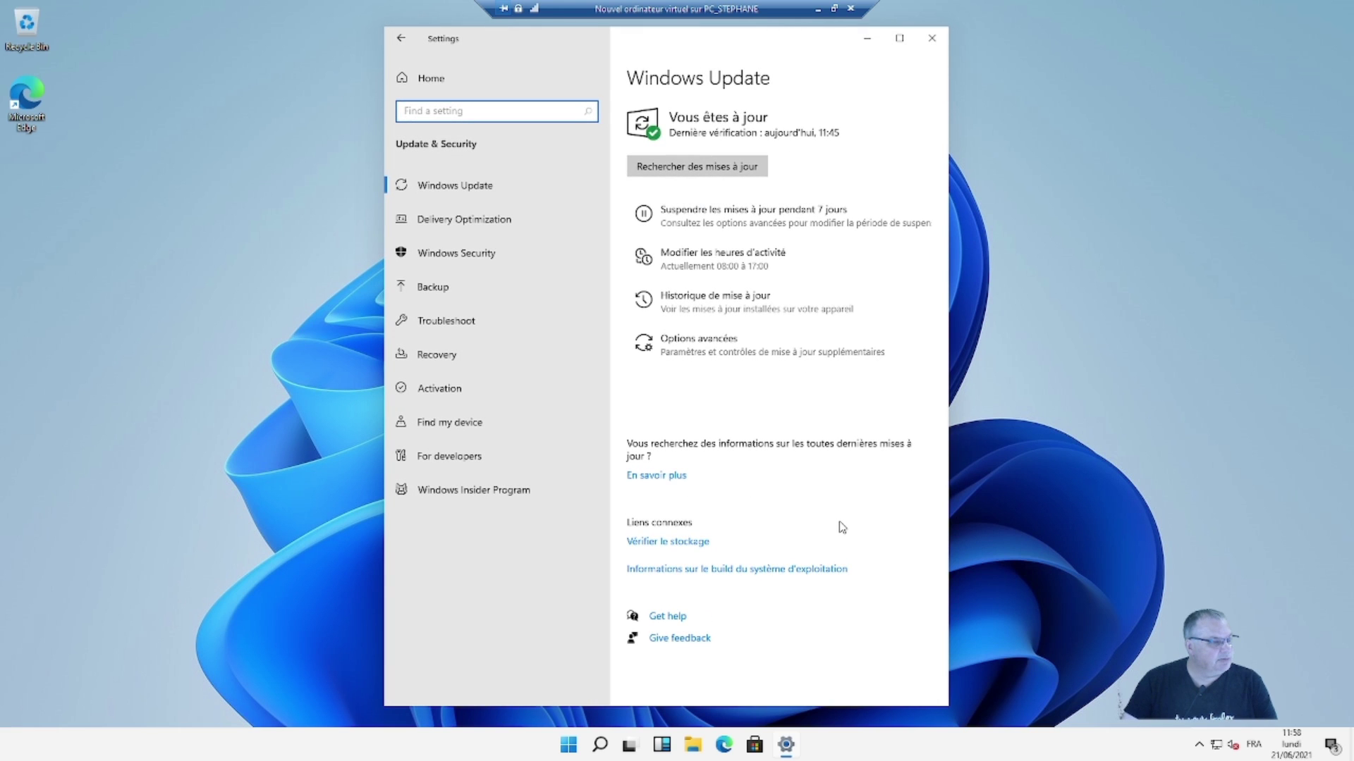
pyautogui.click(454, 190)
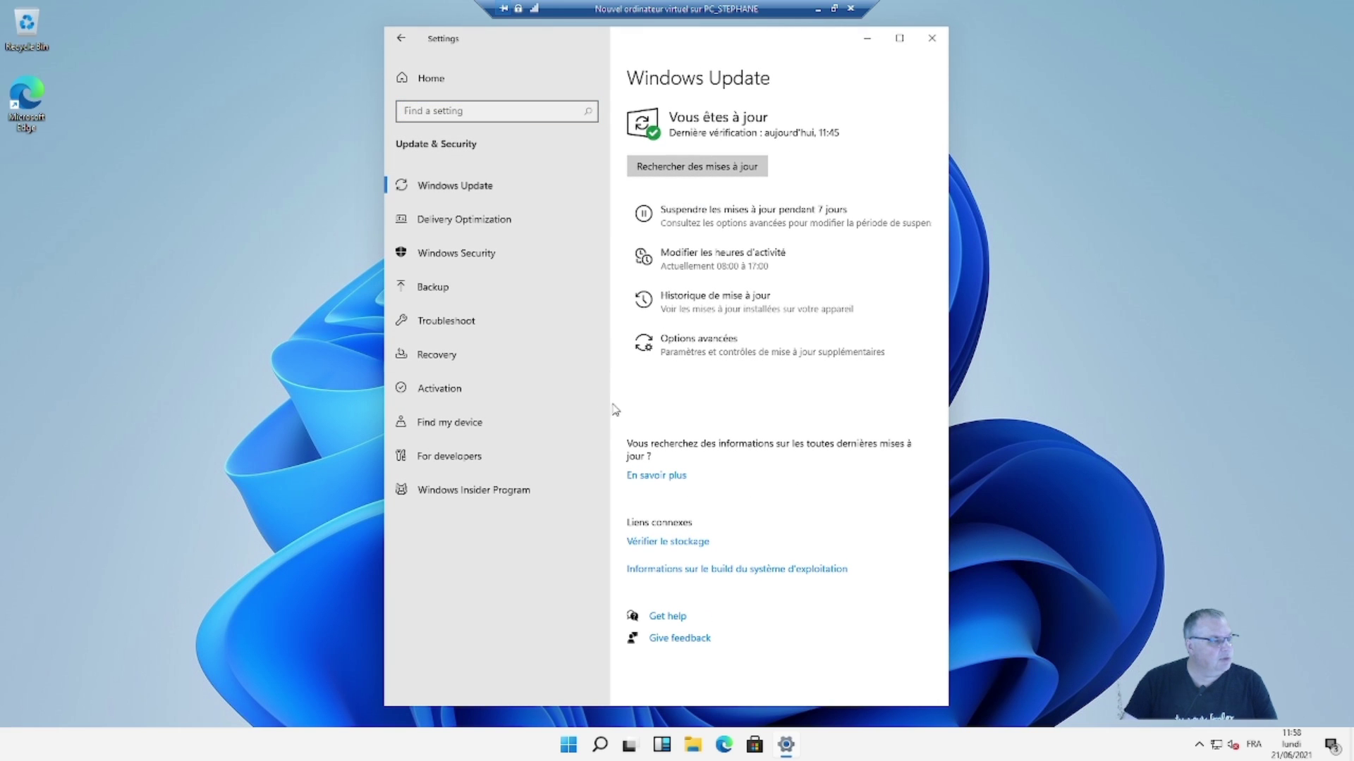
pyautogui.click(439, 389)
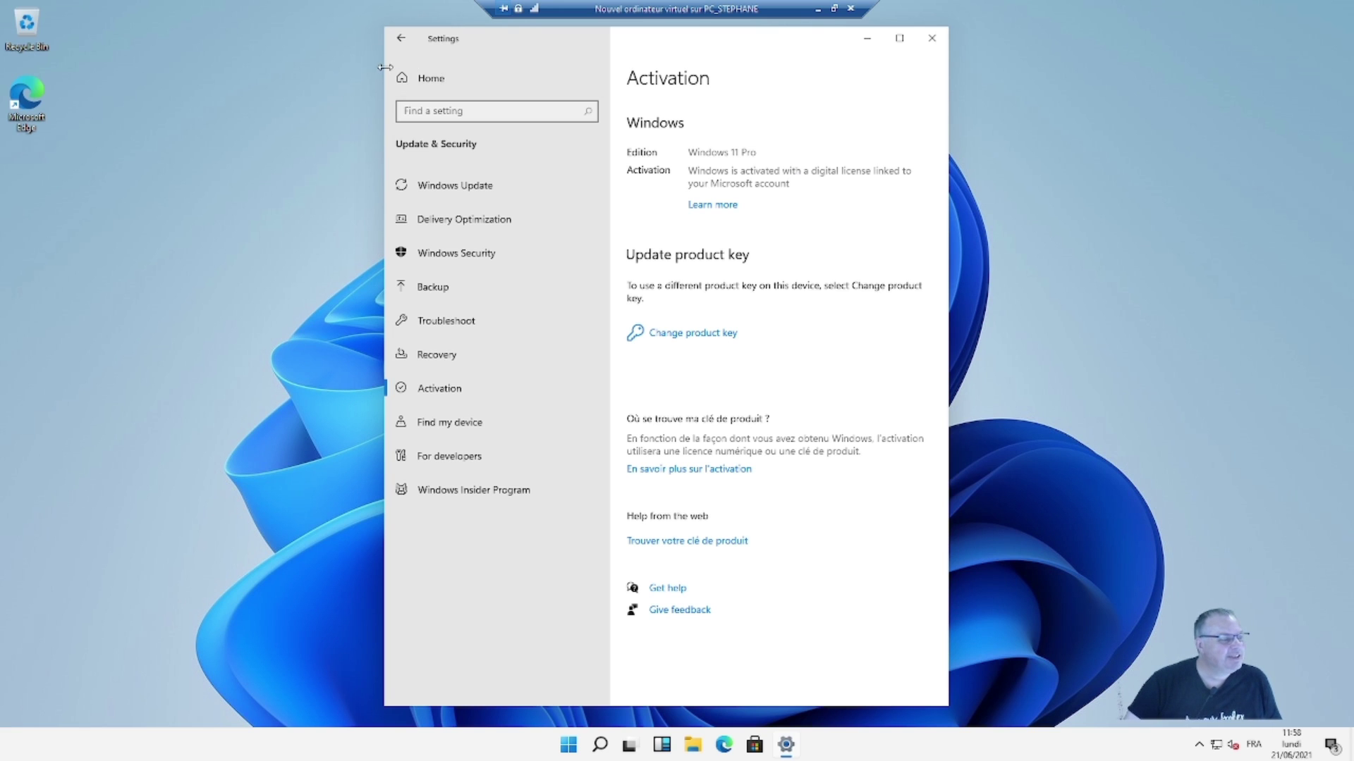
pyautogui.click(430, 78)
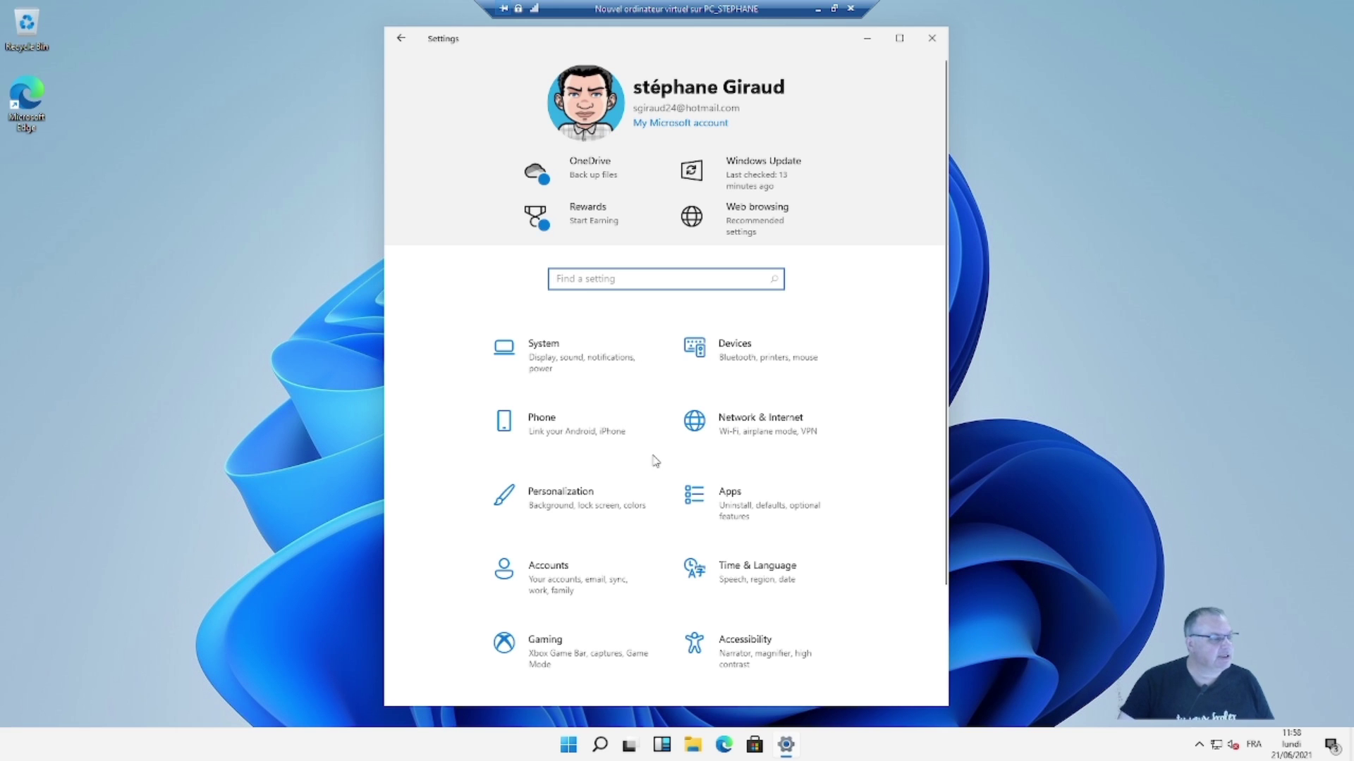
# - Close the Settings window from its home page, revealing the Windows 11 desktop
pyautogui.scroll(-2, 676, 507)
pyautogui.scroll(2, 677, 518)
pyautogui.scroll(-2, 684, 511)
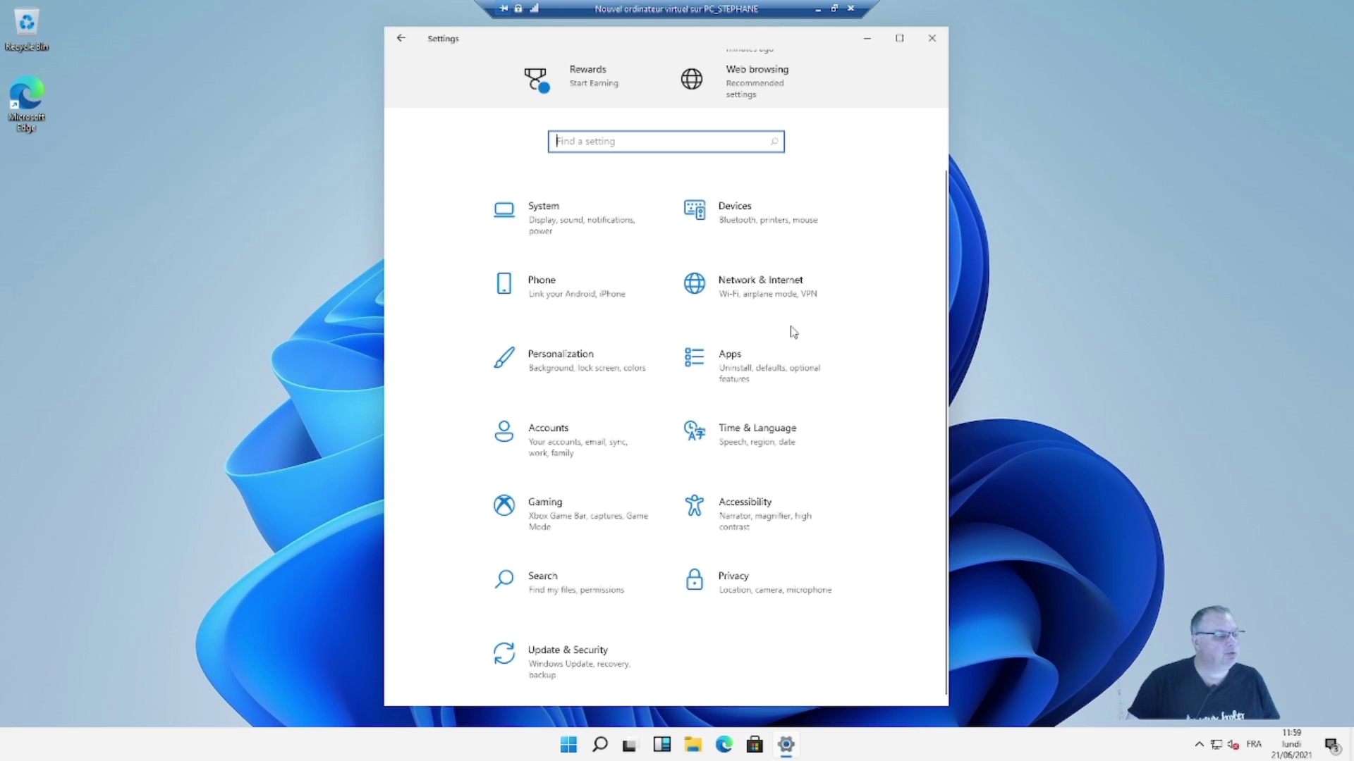
pyautogui.click(931, 38)
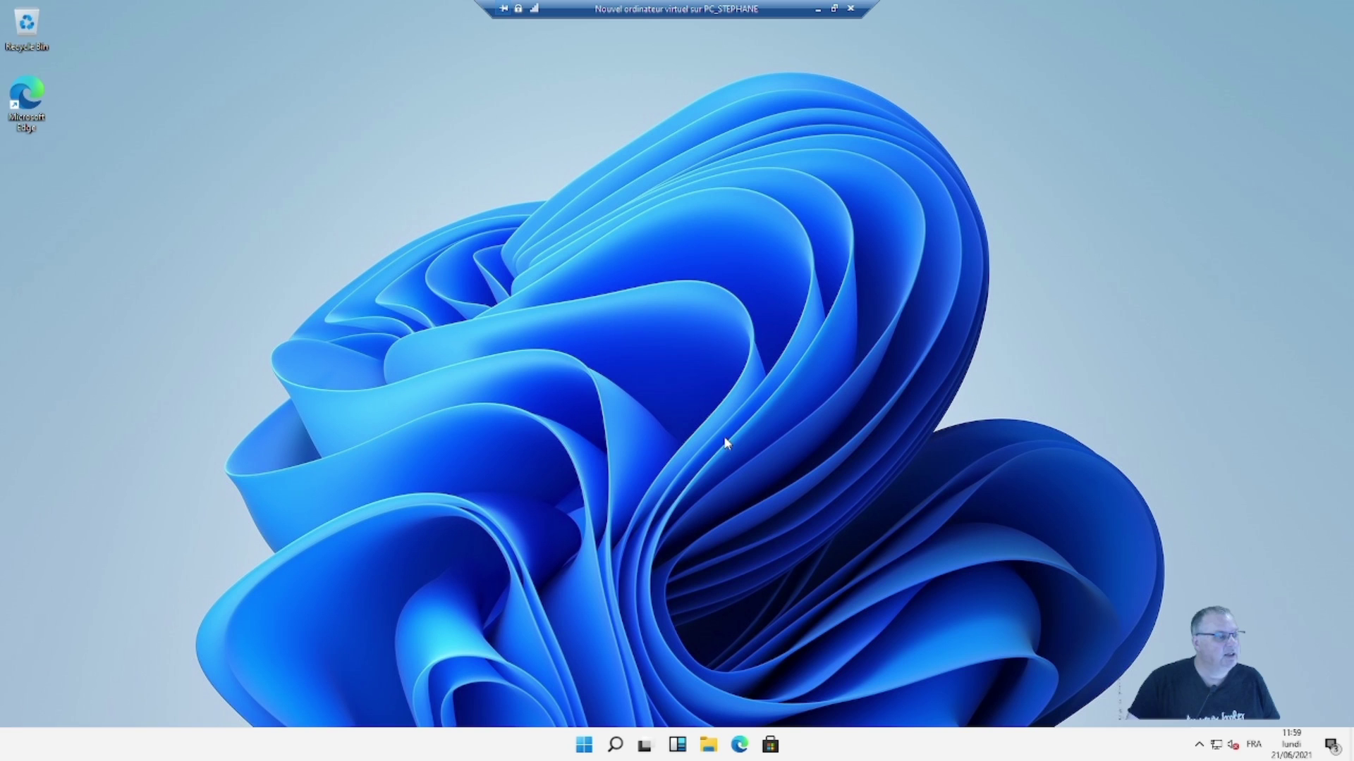